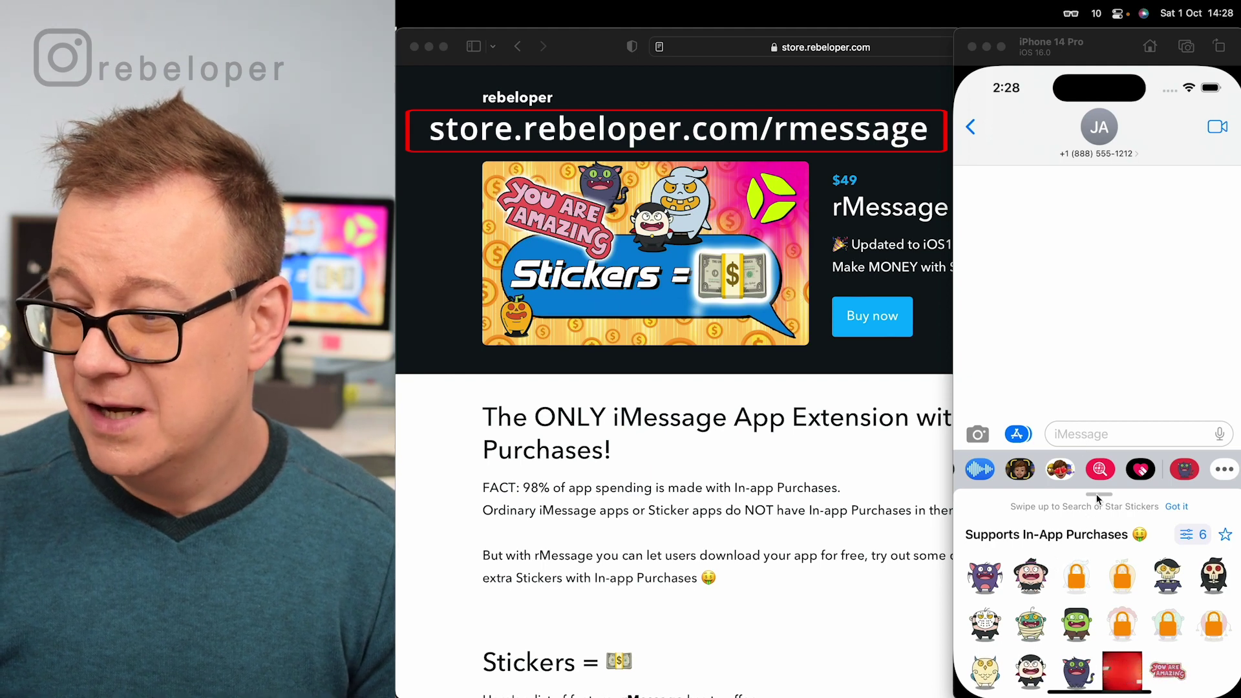
# - Try 3, 8, 4, 3 and 2 sticker columns, then settle on a four-column grid
pyautogui.click(1189, 534)
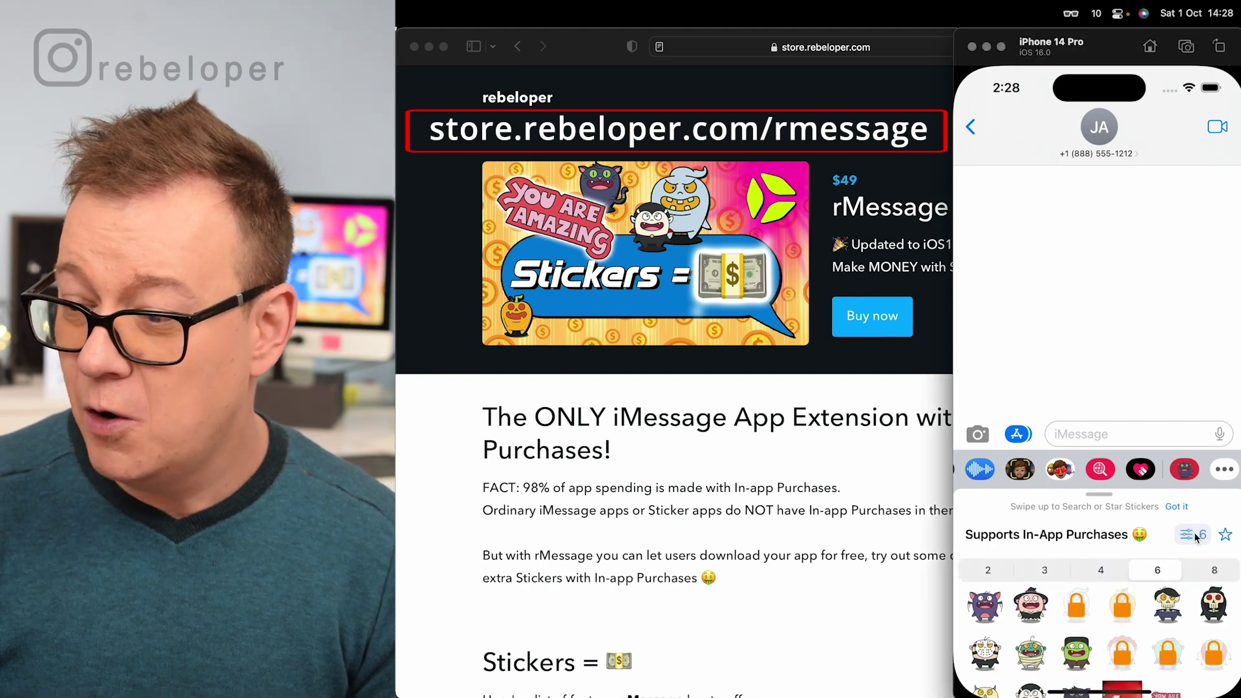
pyautogui.click(1044, 570)
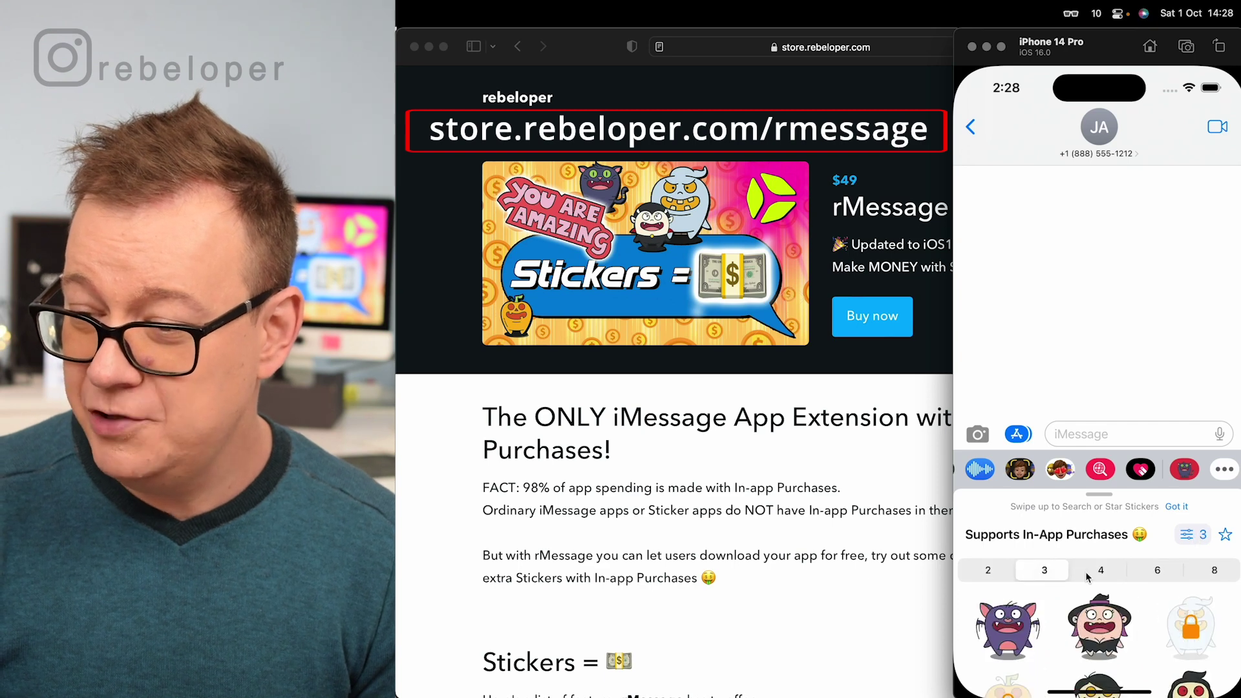
pyautogui.click(1212, 570)
pyautogui.click(1100, 570)
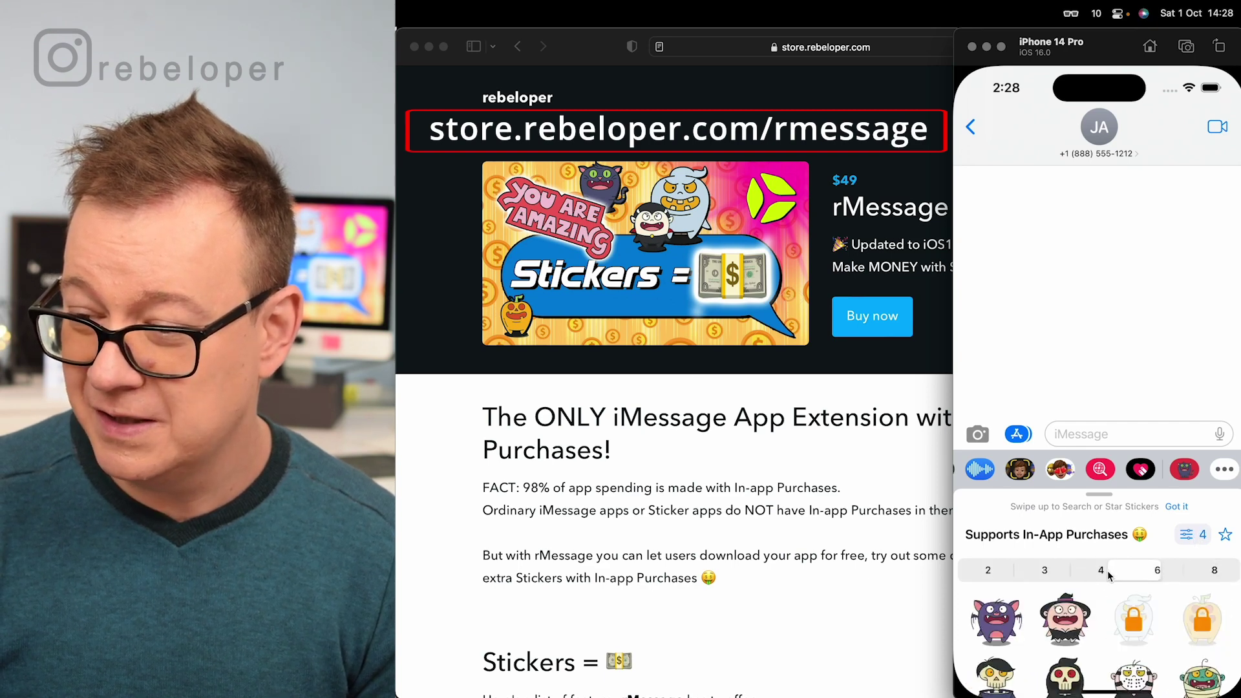
pyautogui.click(1046, 570)
pyautogui.click(989, 572)
pyautogui.click(1096, 571)
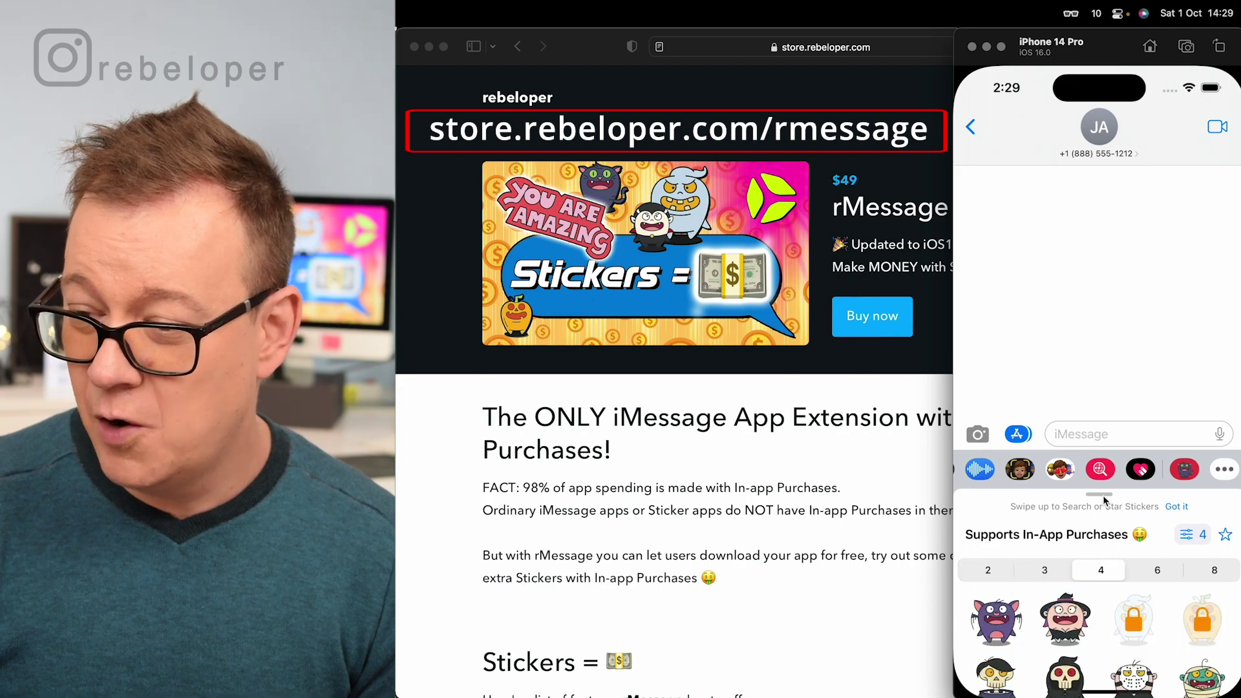
# - Star the Flying bat sticker after trying and cancelling a search in the expanded drawer
pyautogui.moveTo(1102, 497); pyautogui.dragTo(1102, 323)
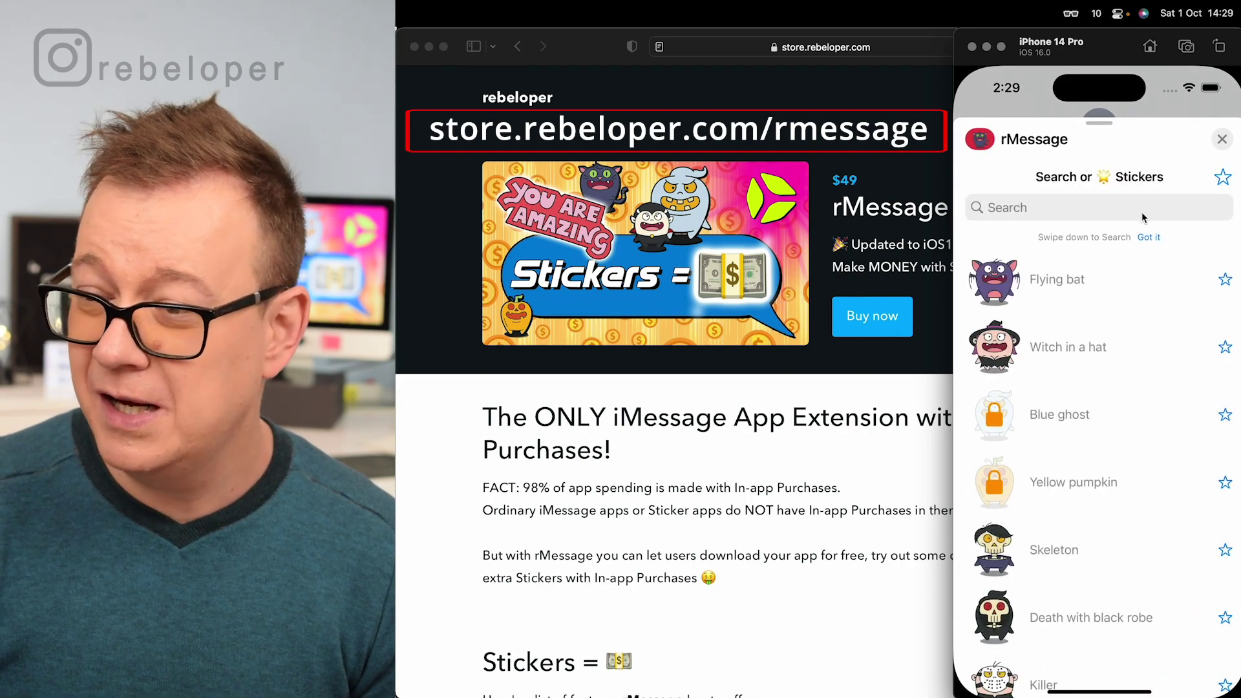
pyautogui.click(1069, 212)
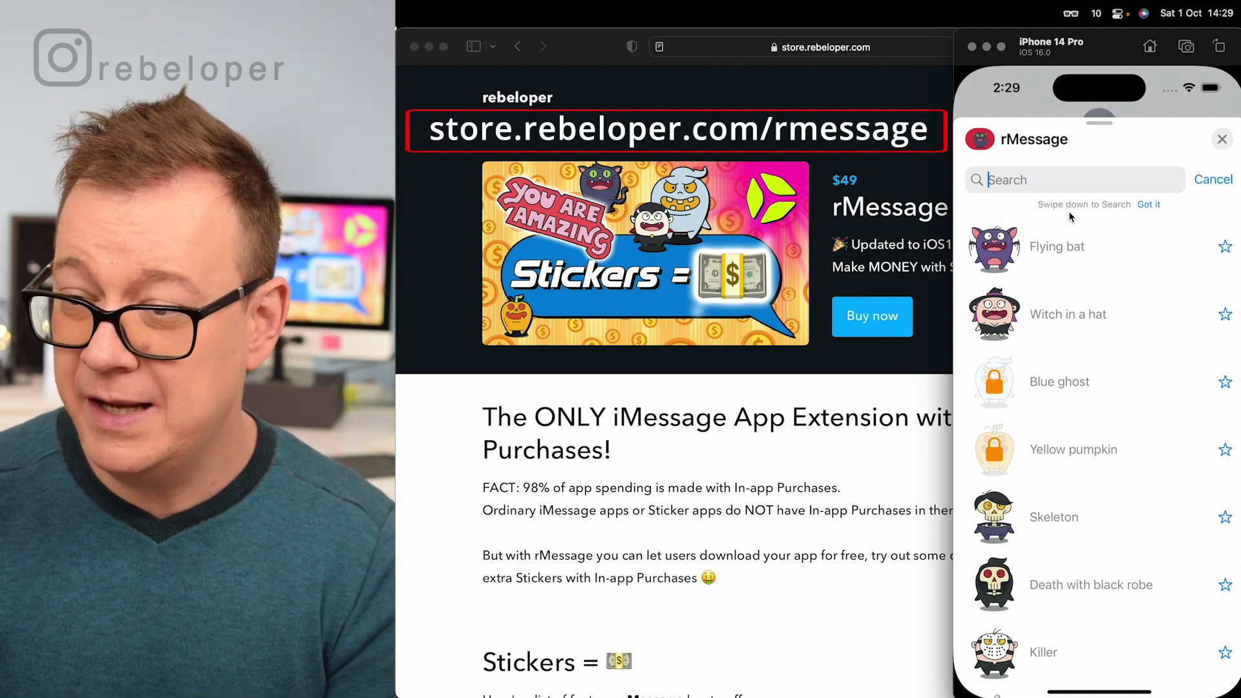
pyautogui.write('Ba')
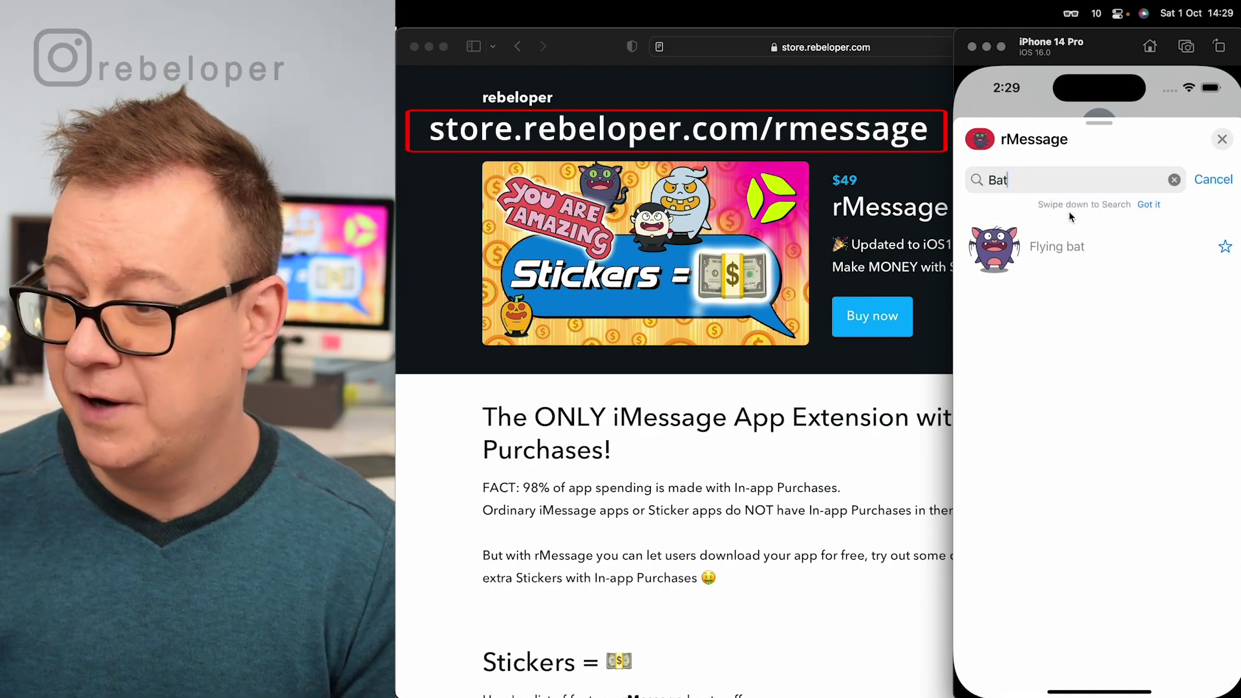
pyautogui.press('BackSpace')
pyautogui.press('BackSpace')
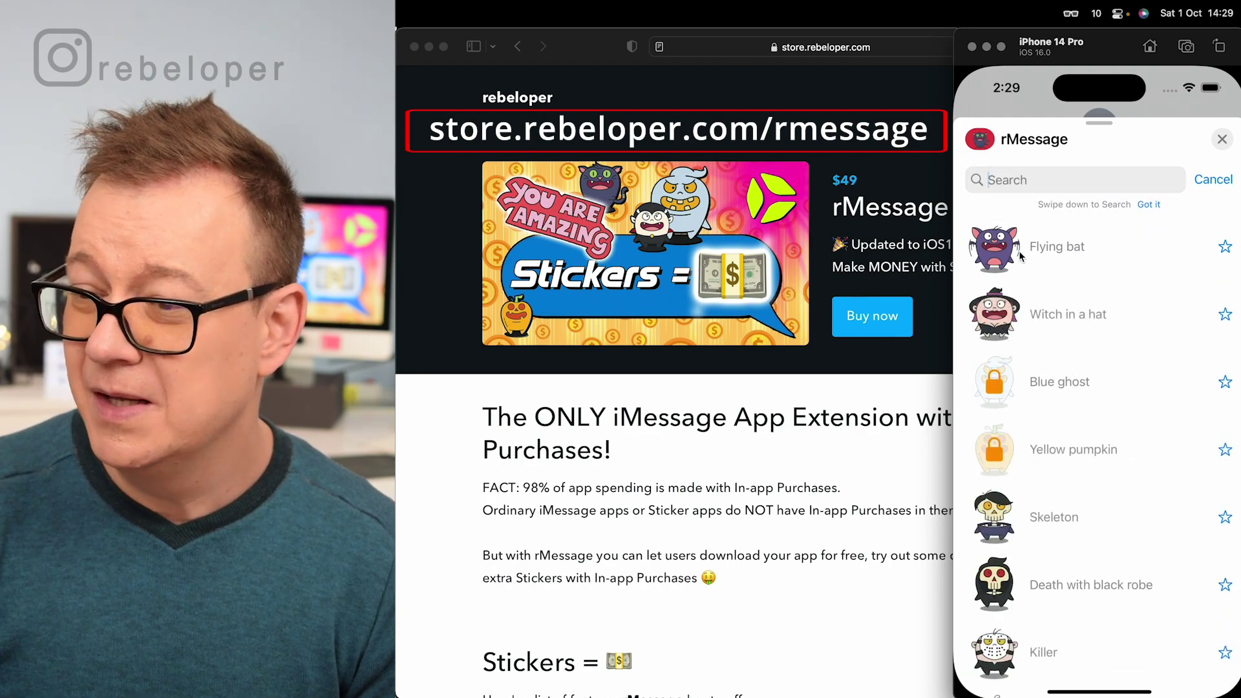
pyautogui.click(1213, 181)
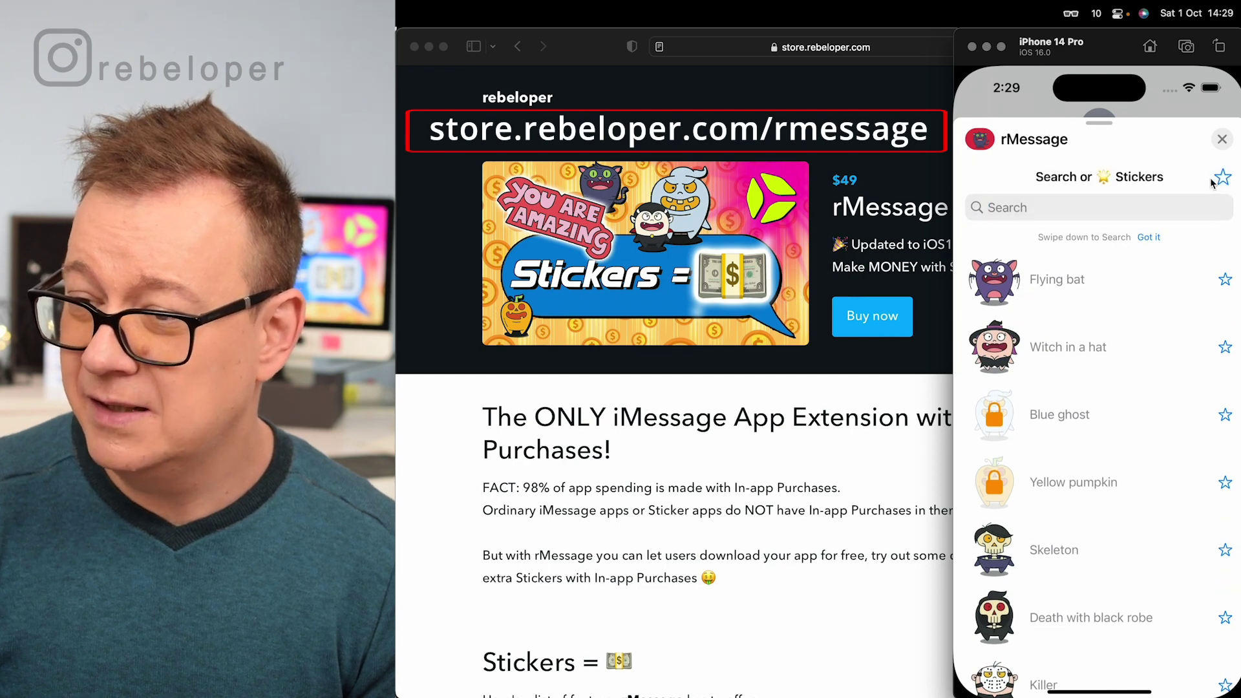
pyautogui.click(1225, 281)
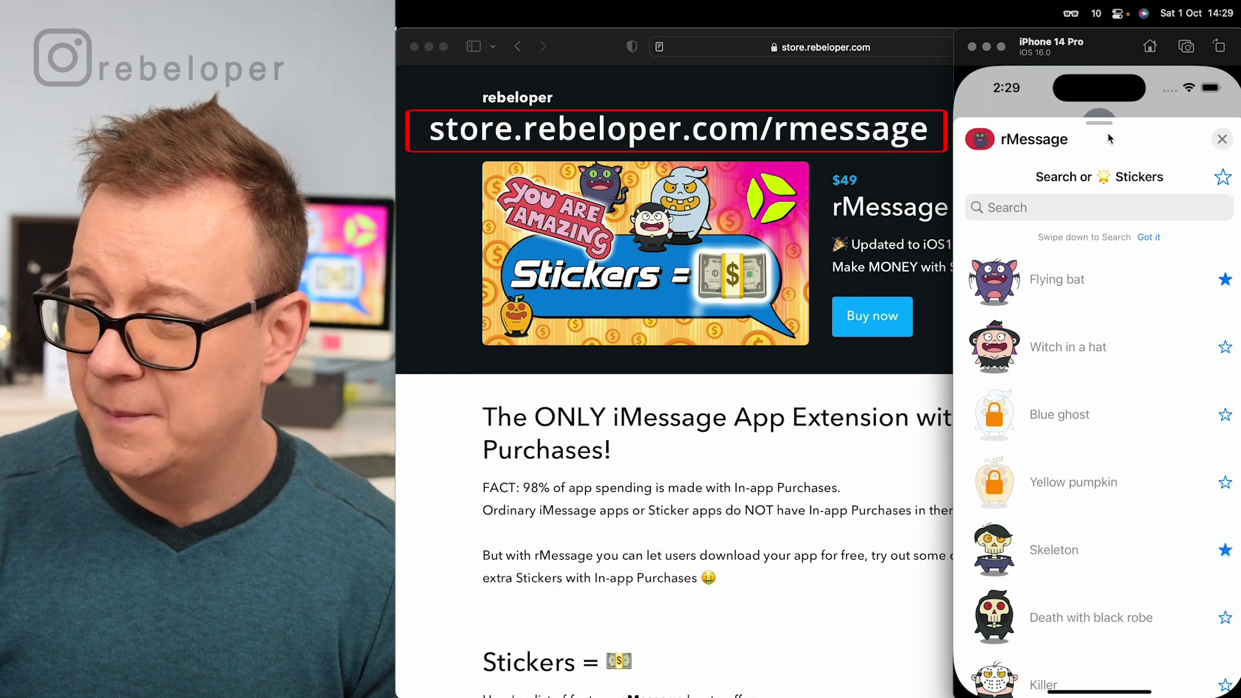
pyautogui.moveTo(1097, 128); pyautogui.dragTo(1096, 364)
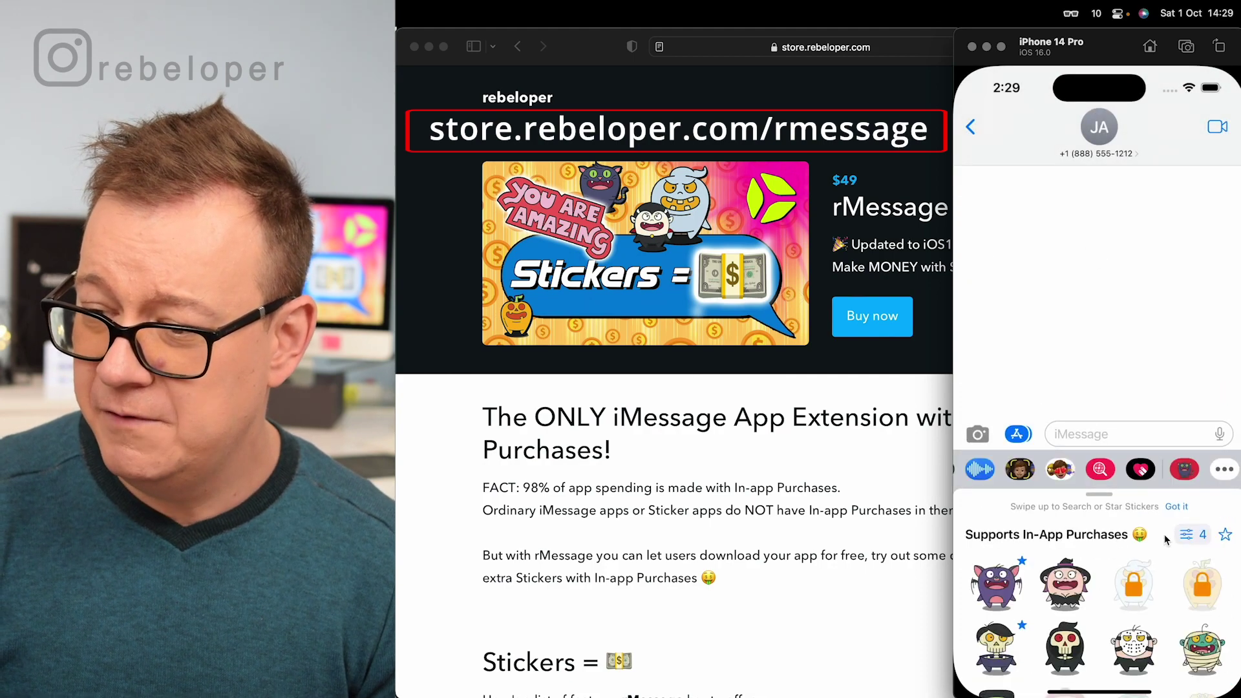
# - Toggle the favourites filter, then unlock a locked sticker by buying Unlock All Stickers
pyautogui.click(1225, 535)
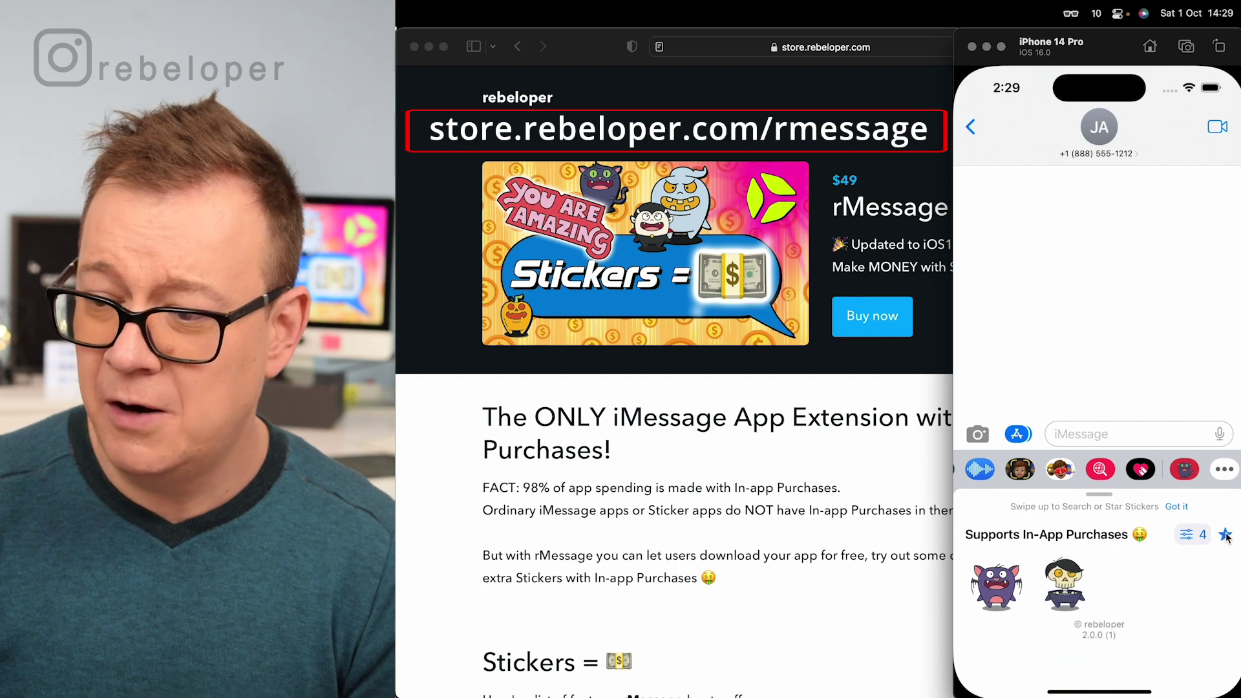
pyautogui.click(1225, 534)
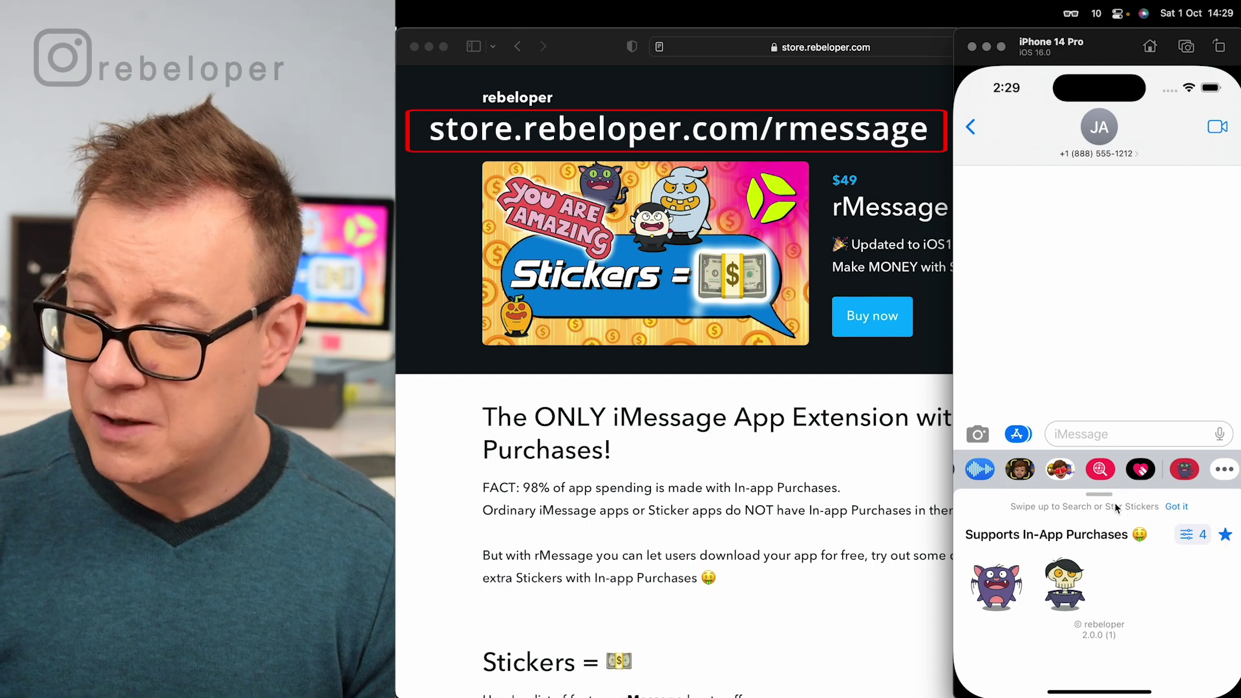
pyautogui.click(1226, 534)
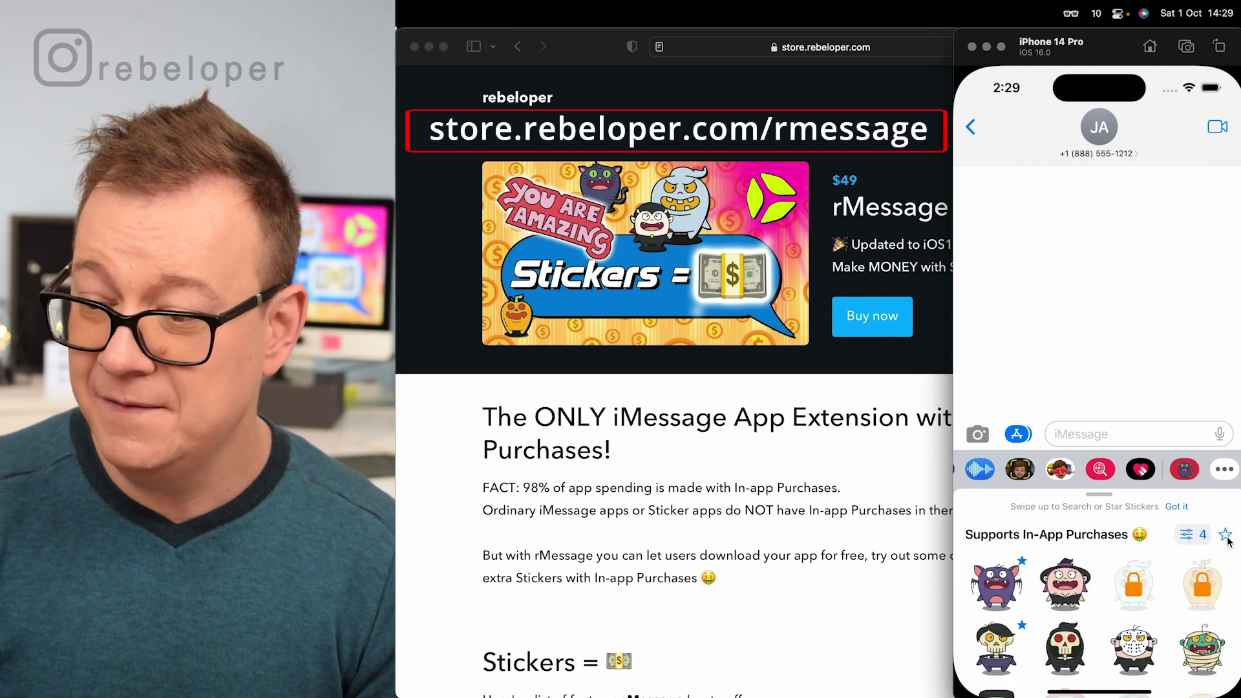
pyautogui.click(1135, 586)
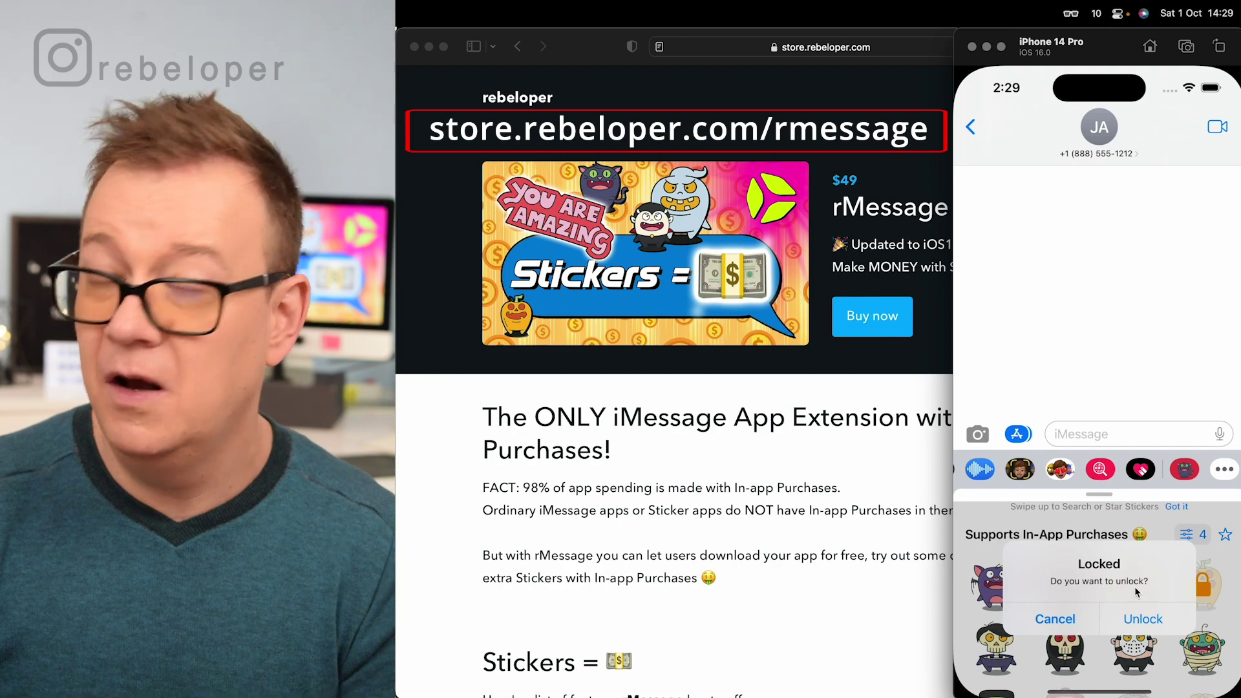
pyautogui.click(1145, 623)
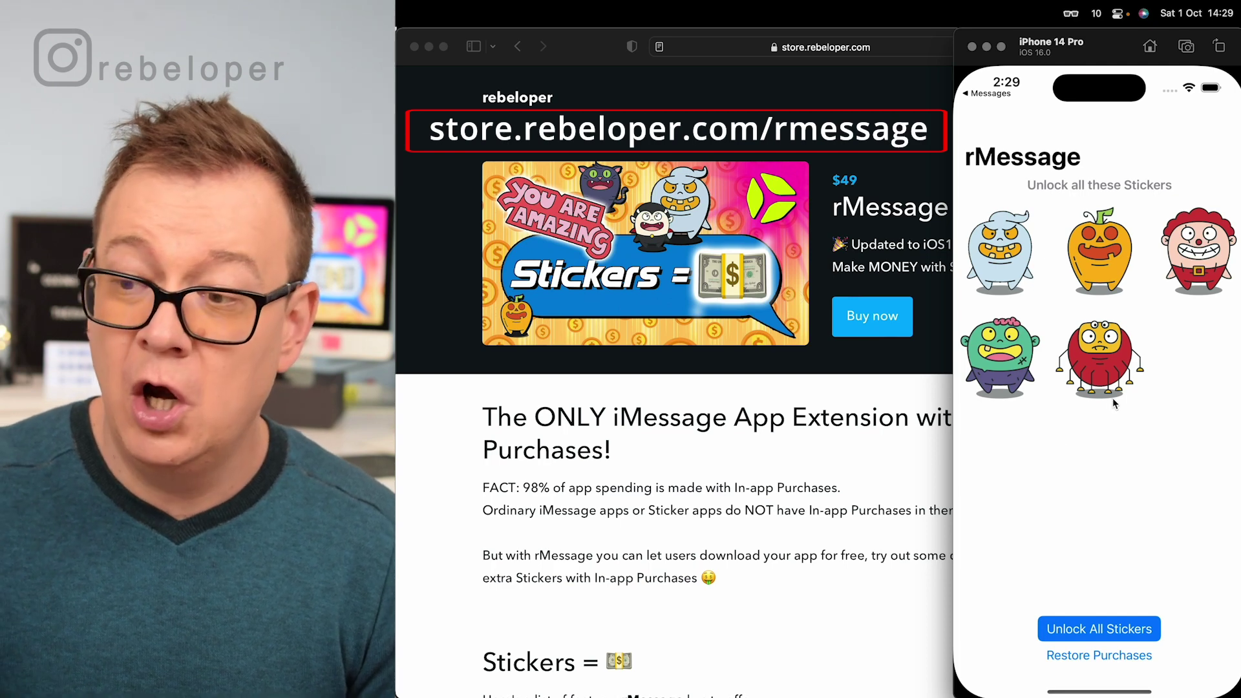
pyautogui.click(1081, 631)
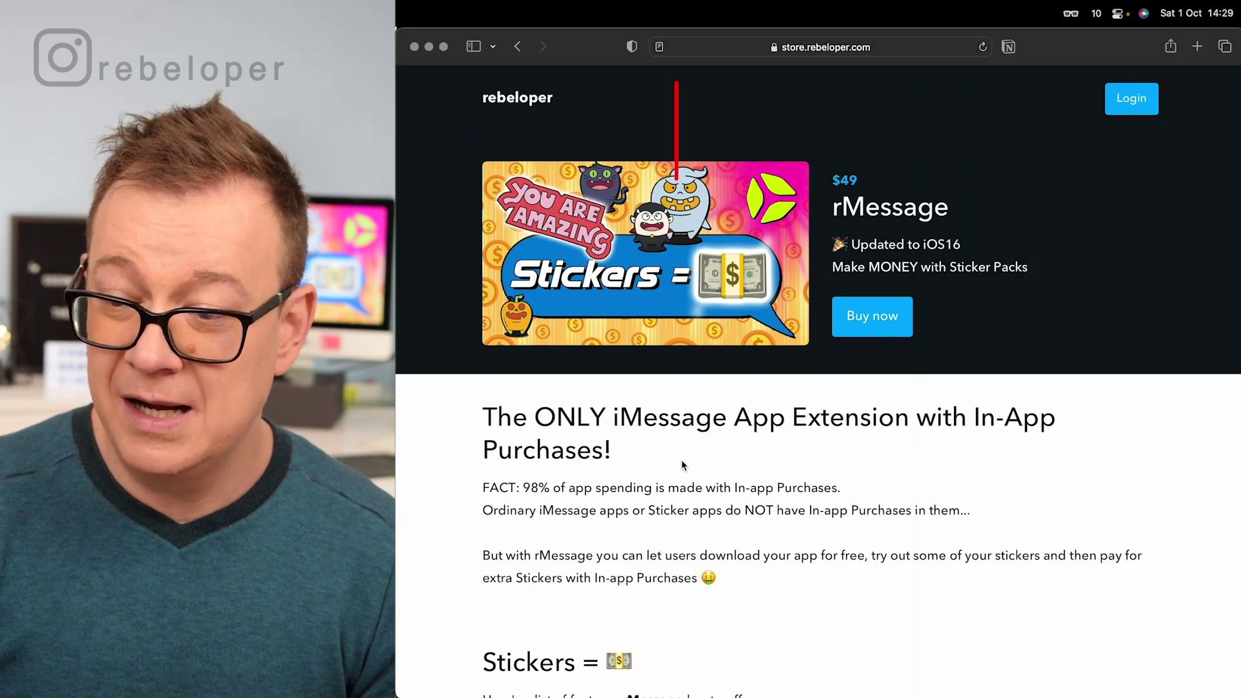
pyautogui.scroll(-5, 681, 459)
pyautogui.scroll(-10, 682, 460)
pyautogui.scroll(-10, 682, 459)
pyautogui.scroll(-10, 682, 460)
pyautogui.scroll(-5, 681, 461)
pyautogui.scroll(8, 681, 461)
pyautogui.scroll(-4, 682, 460)
pyautogui.scroll(-3, 682, 460)
pyautogui.scroll(-5, 682, 459)
pyautogui.scroll(-2, 682, 460)
pyautogui.scroll(-5, 682, 460)
pyautogui.scroll(-1, 681, 459)
pyautogui.scroll(-7, 681, 460)
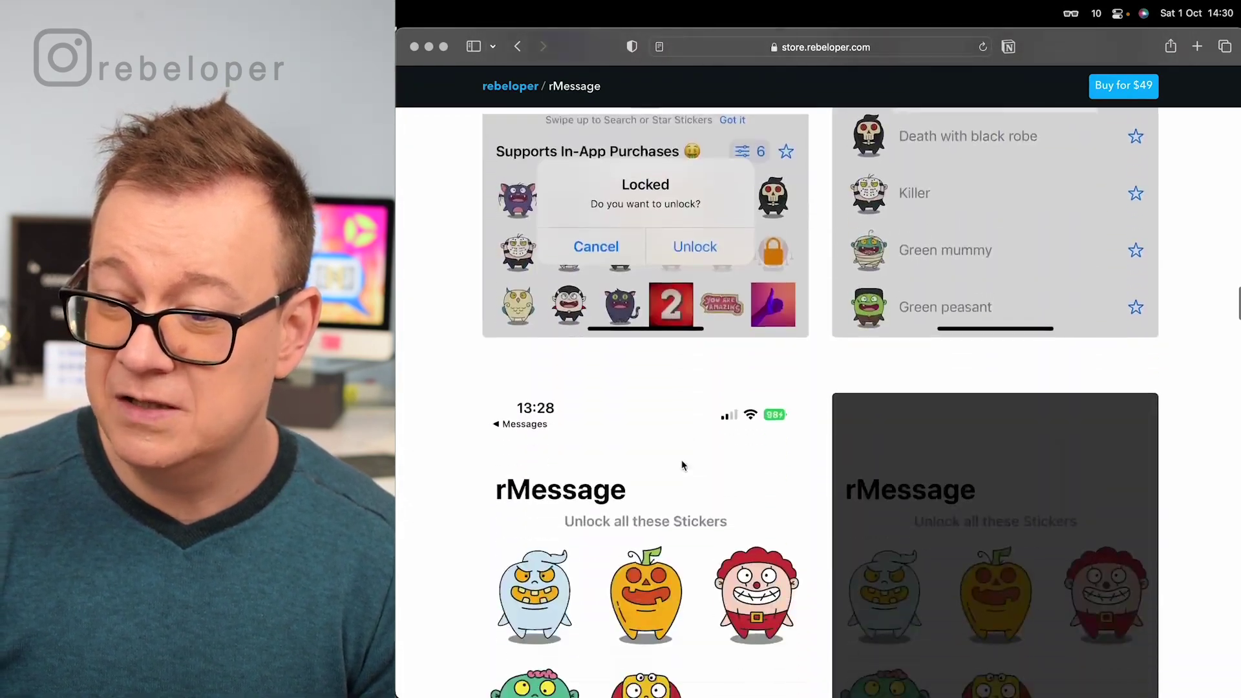
pyautogui.scroll(-2, 681, 459)
pyautogui.scroll(-1, 681, 465)
pyautogui.scroll(-2, 681, 465)
pyautogui.scroll(-2, 682, 466)
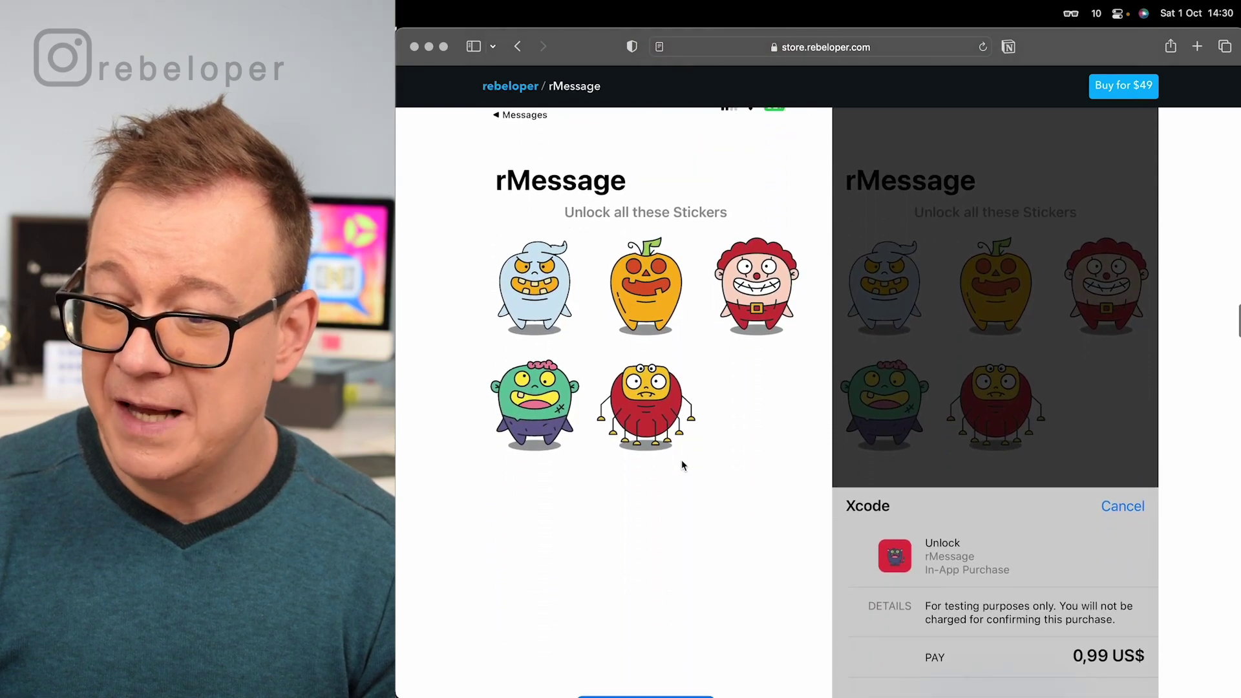
pyautogui.scroll(-3, 681, 465)
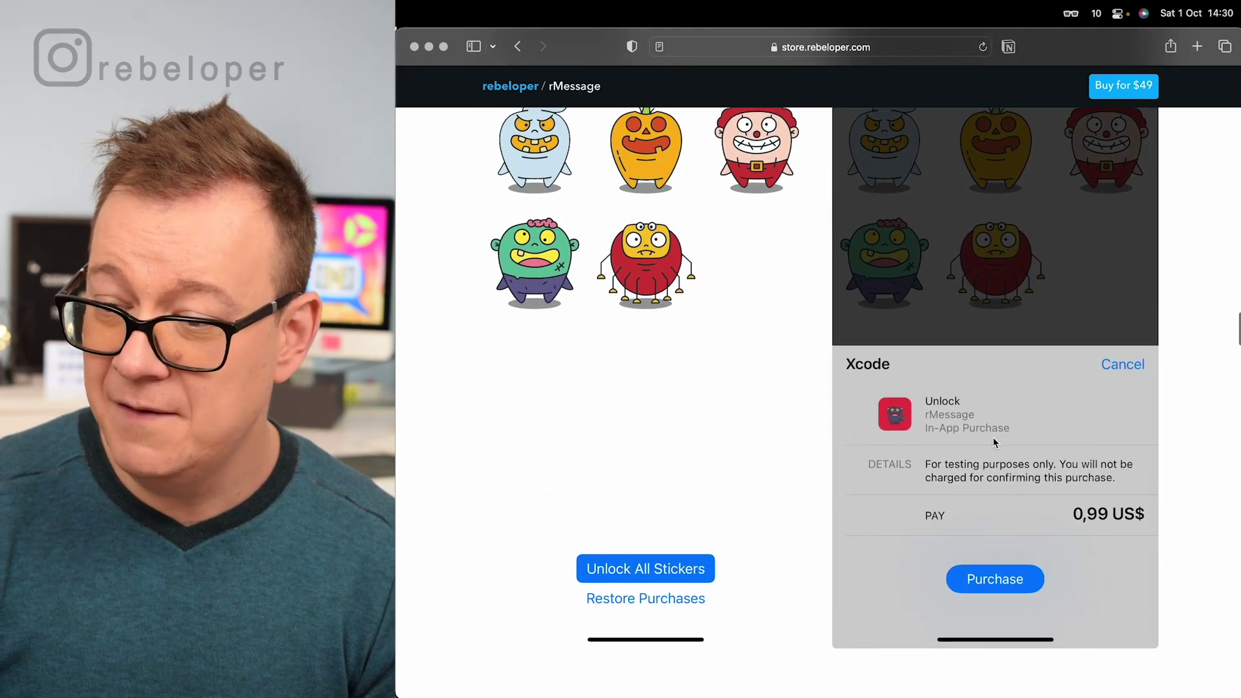
pyautogui.scroll(5, 821, 326)
pyautogui.scroll(-2, 745, 398)
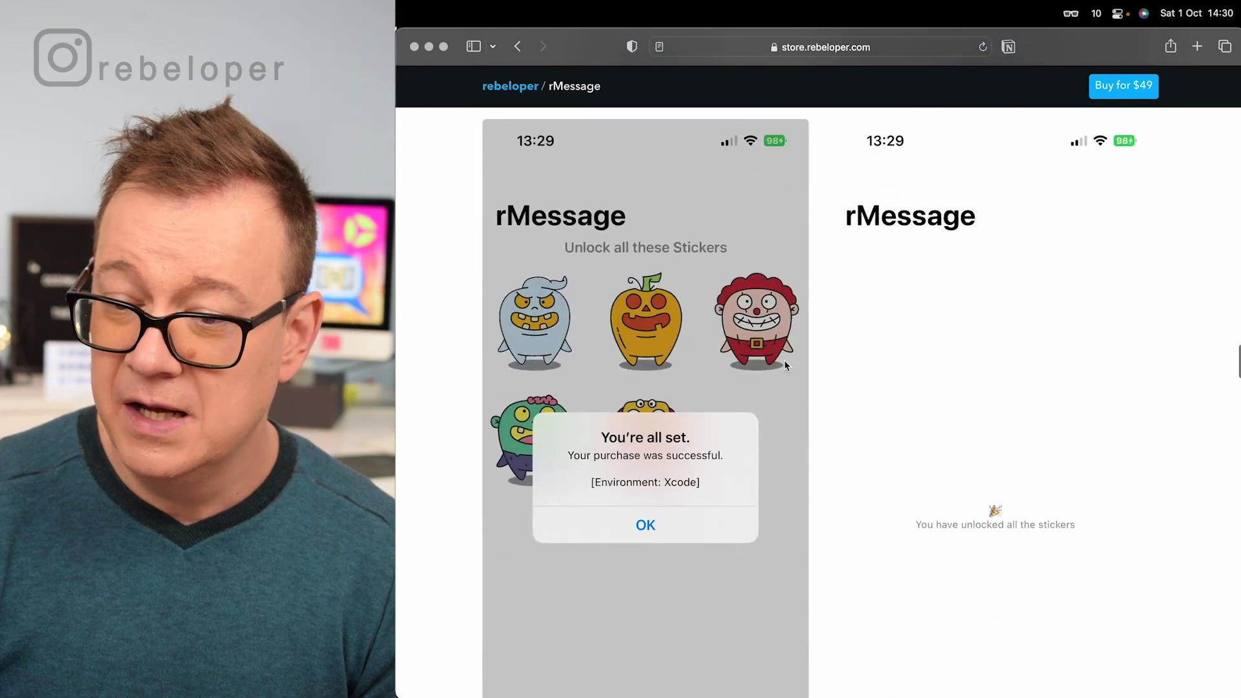
pyautogui.scroll(-2, 816, 428)
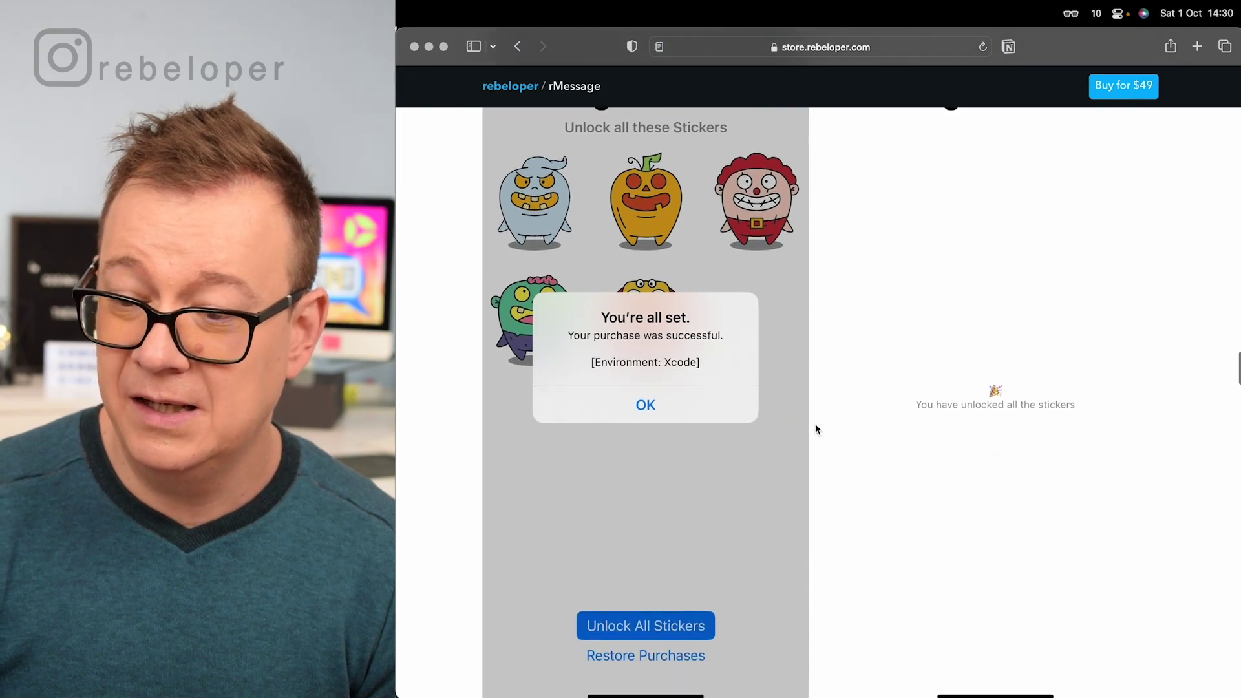
pyautogui.scroll(-5, 816, 427)
pyautogui.scroll(-2, 816, 428)
pyautogui.scroll(-4, 815, 428)
pyautogui.scroll(-1, 815, 428)
pyautogui.scroll(-8, 815, 427)
pyautogui.scroll(-2, 816, 427)
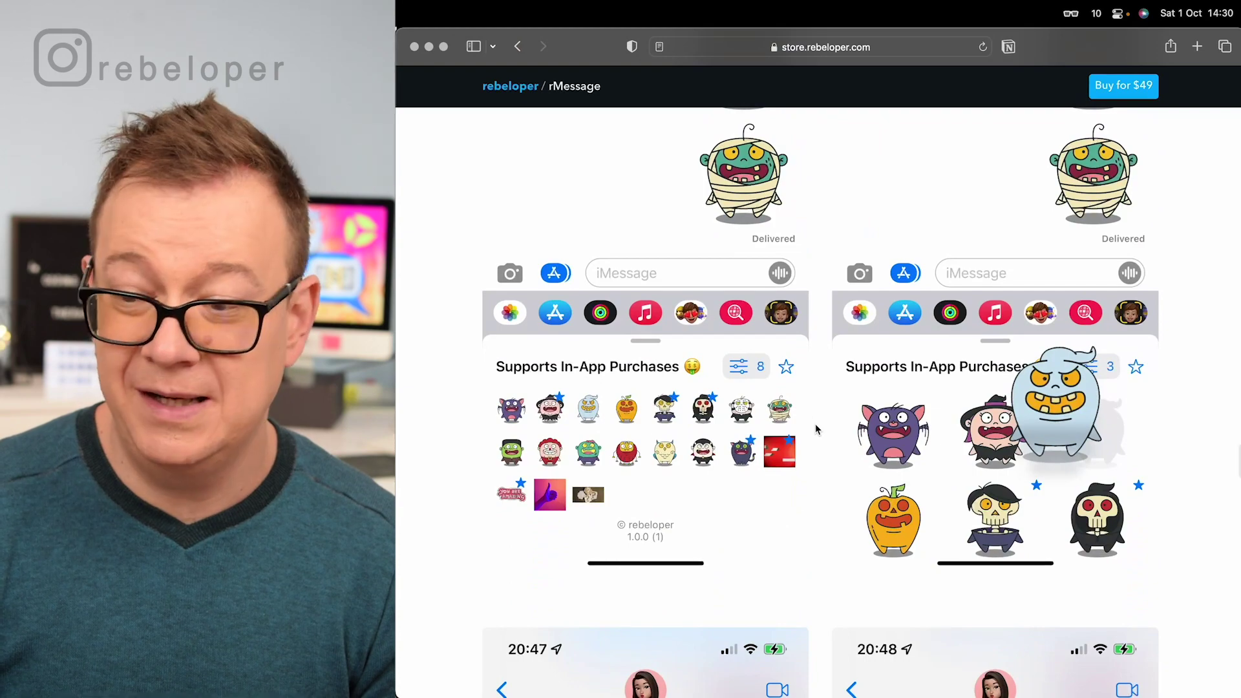
pyautogui.scroll(-1, 815, 426)
pyautogui.scroll(-3, 815, 427)
pyautogui.scroll(-2, 814, 428)
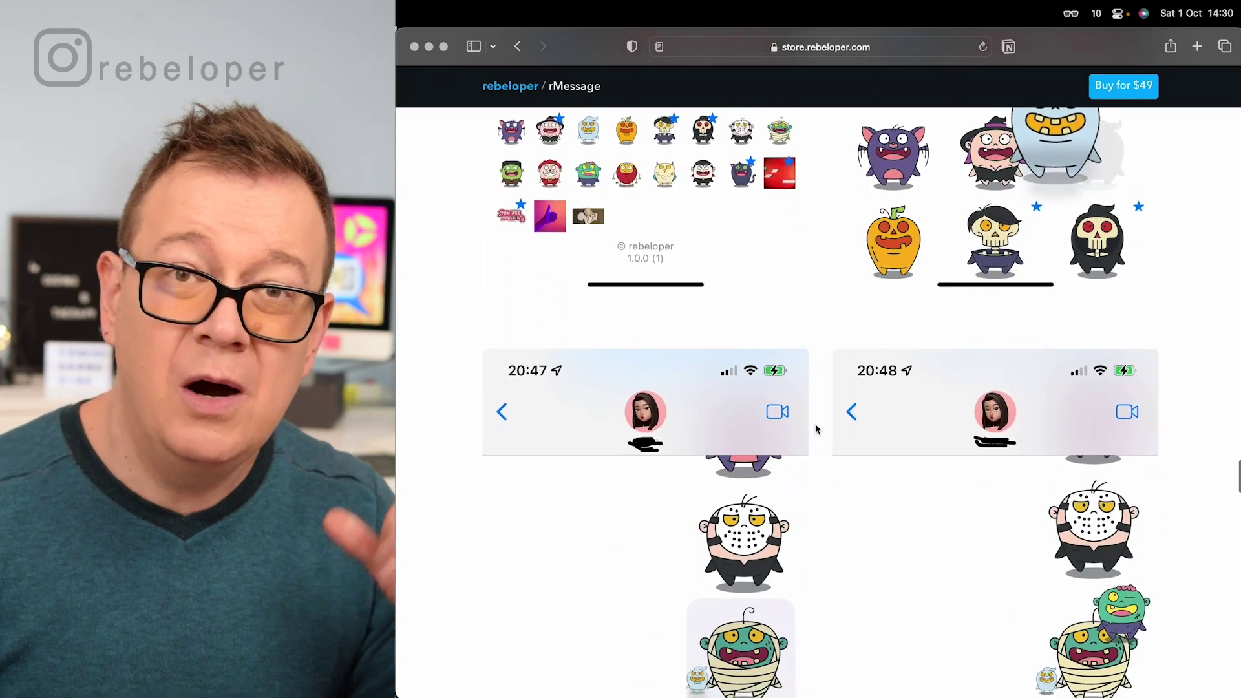
pyautogui.scroll(-3, 814, 430)
pyautogui.scroll(-3, 816, 429)
pyautogui.scroll(-4, 815, 430)
pyautogui.scroll(10, 816, 430)
pyautogui.scroll(10, 815, 429)
pyautogui.scroll(10, 815, 429)
pyautogui.scroll(-5, 815, 430)
pyautogui.scroll(-5, 816, 429)
pyautogui.scroll(-4, 816, 430)
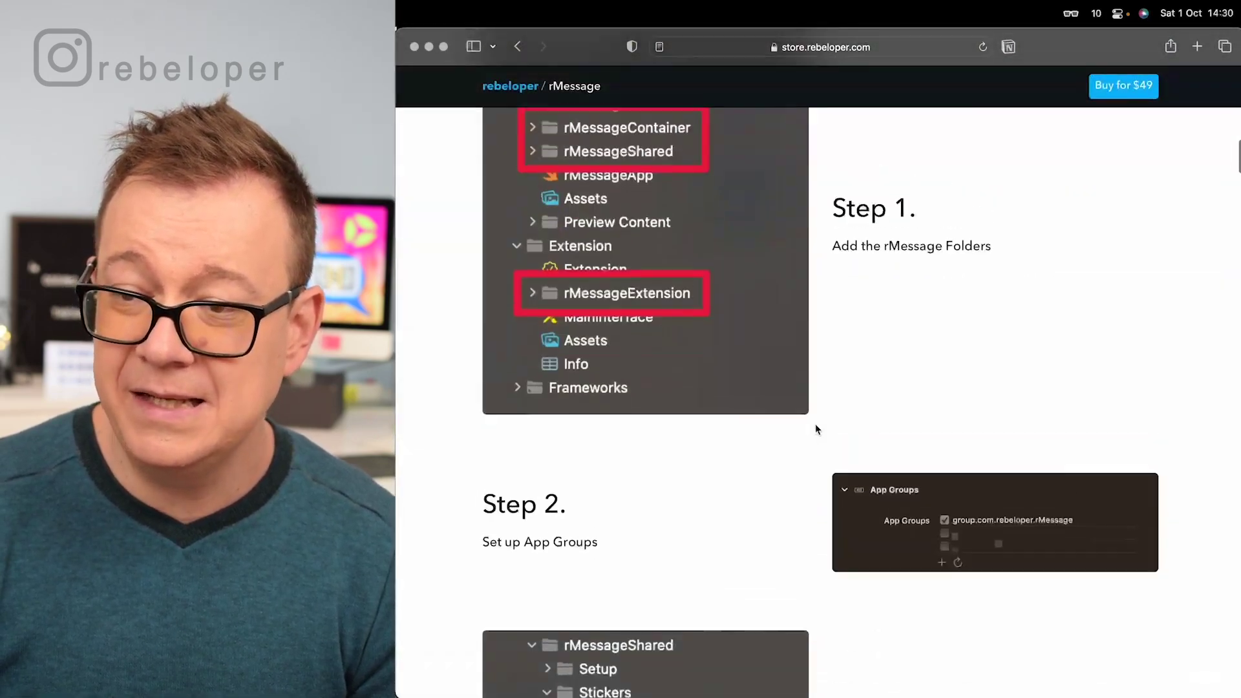
pyautogui.scroll(1, 816, 429)
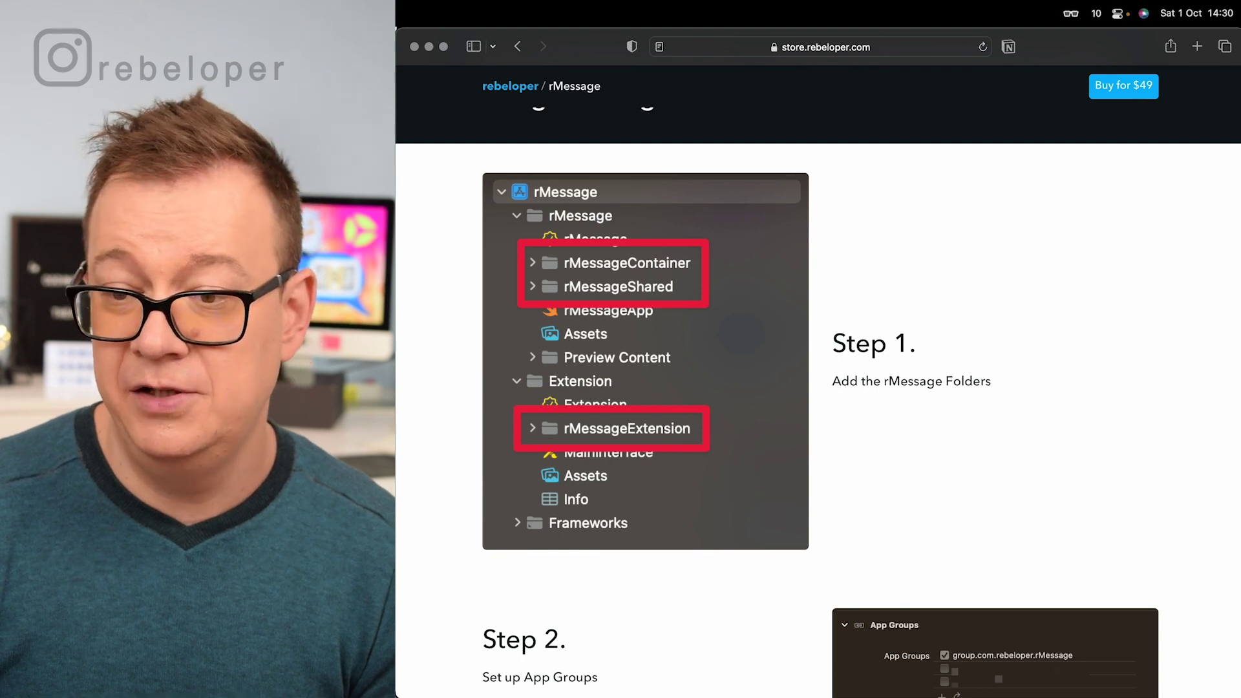
# - Glance at the Finder Resources folder, then select the store.rebeloper.com/rmessage address in Safari
pyautogui.press('super+Tab')
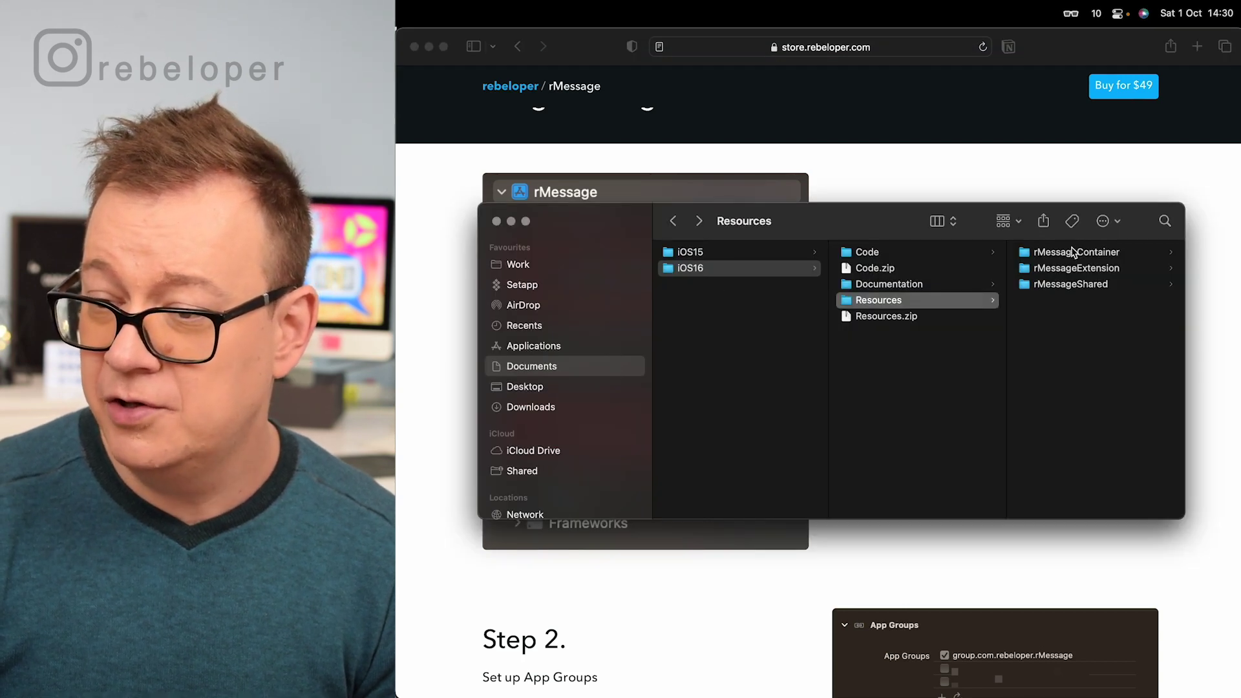
pyautogui.click(889, 189)
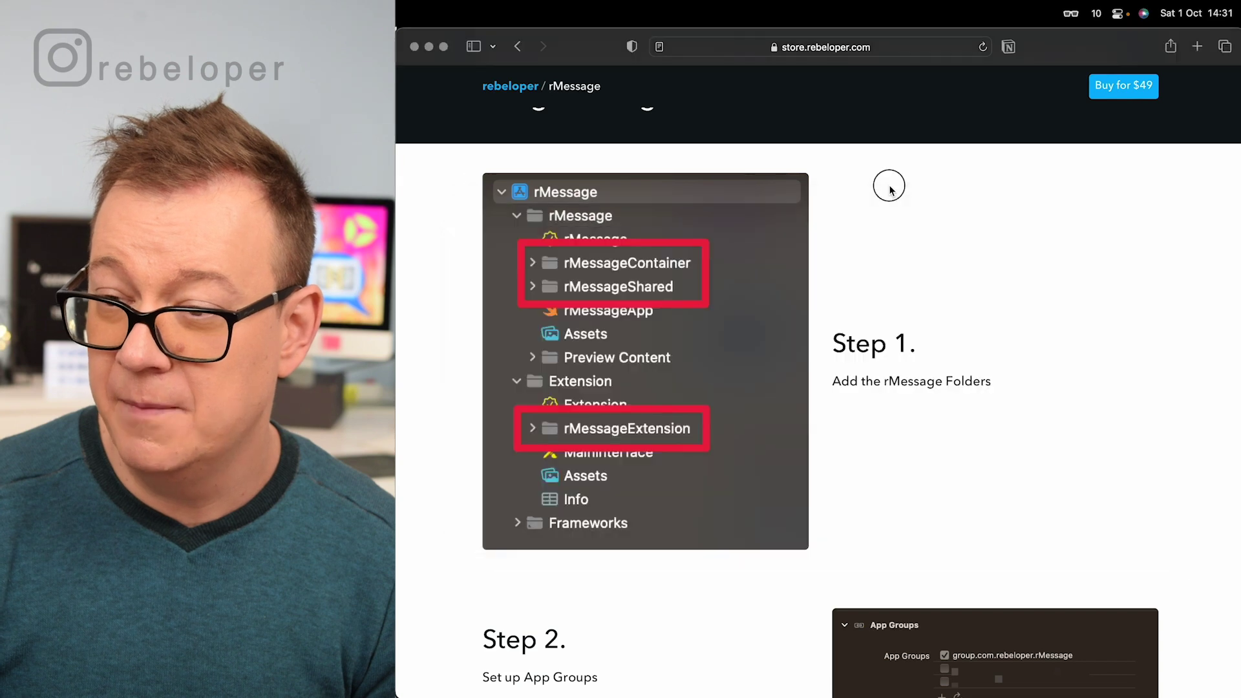
pyautogui.click(914, 47)
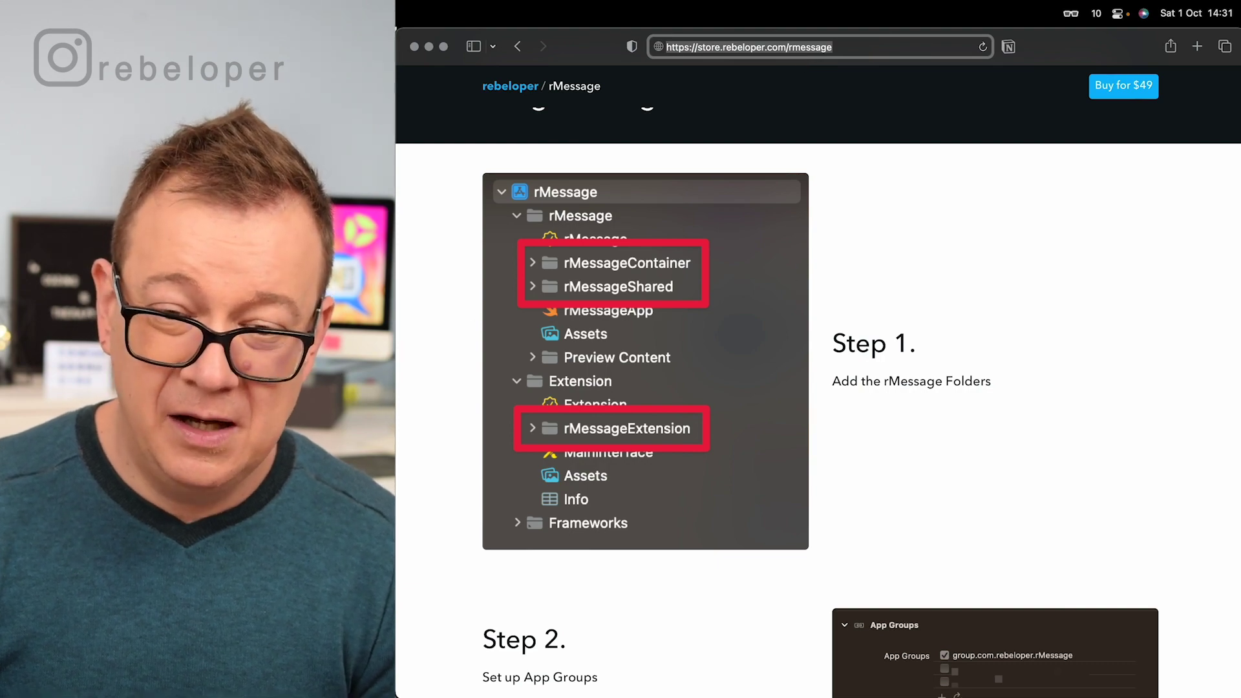
# - Inspect the rMessageContainer and rMessageShared folders, showing rMessageShared's identity details
pyautogui.press('super+Tab')
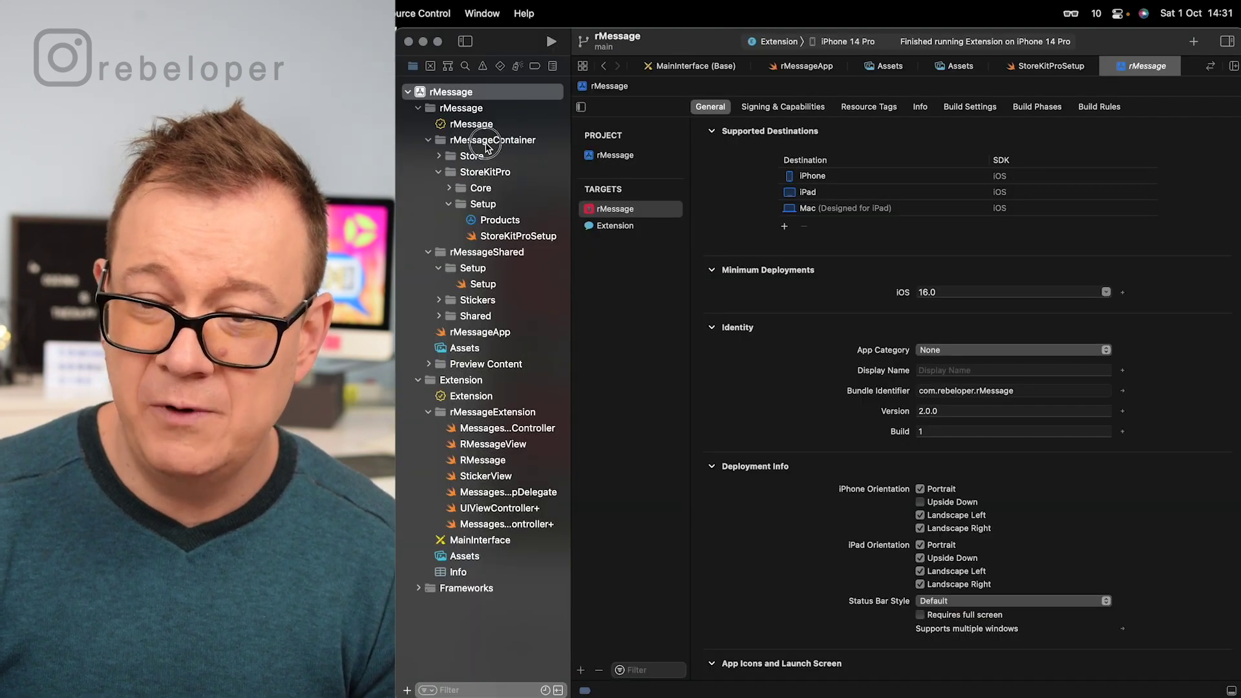
pyautogui.click(488, 142)
pyautogui.click(495, 255)
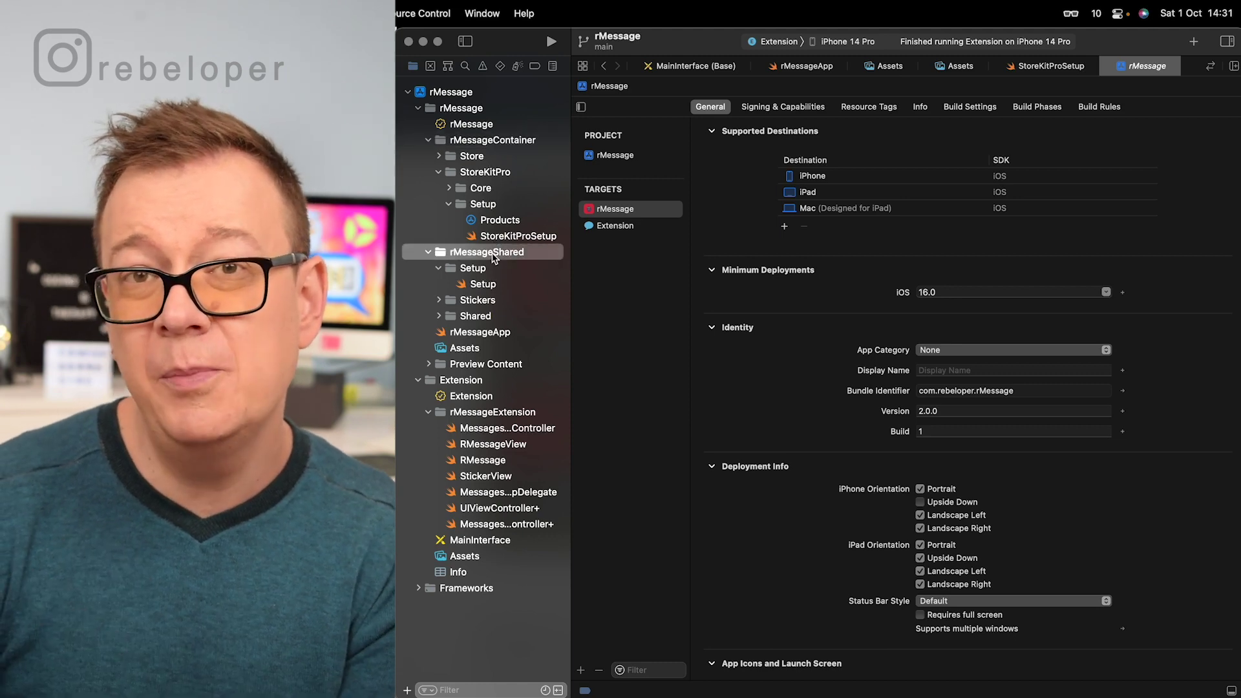
pyautogui.click(1227, 41)
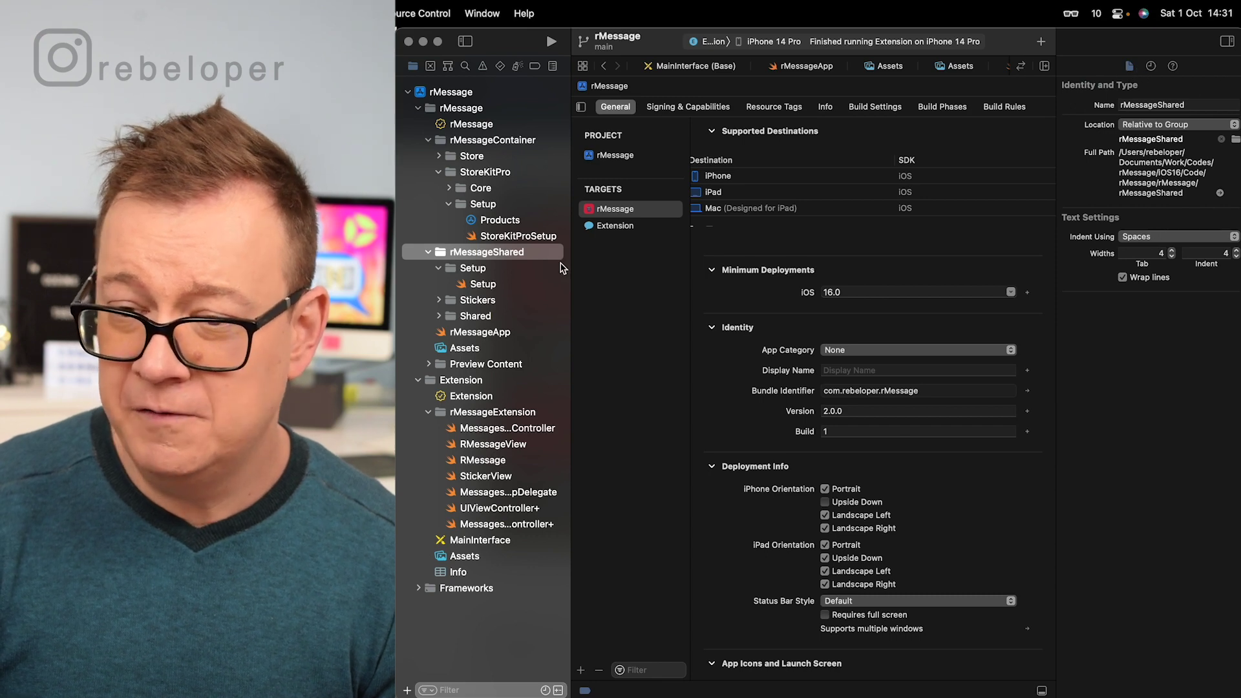
# - Review Setup.swift and MessagesViewController, then return to project settings and Safari's Step 1
pyautogui.click(504, 273)
pyautogui.click(504, 284)
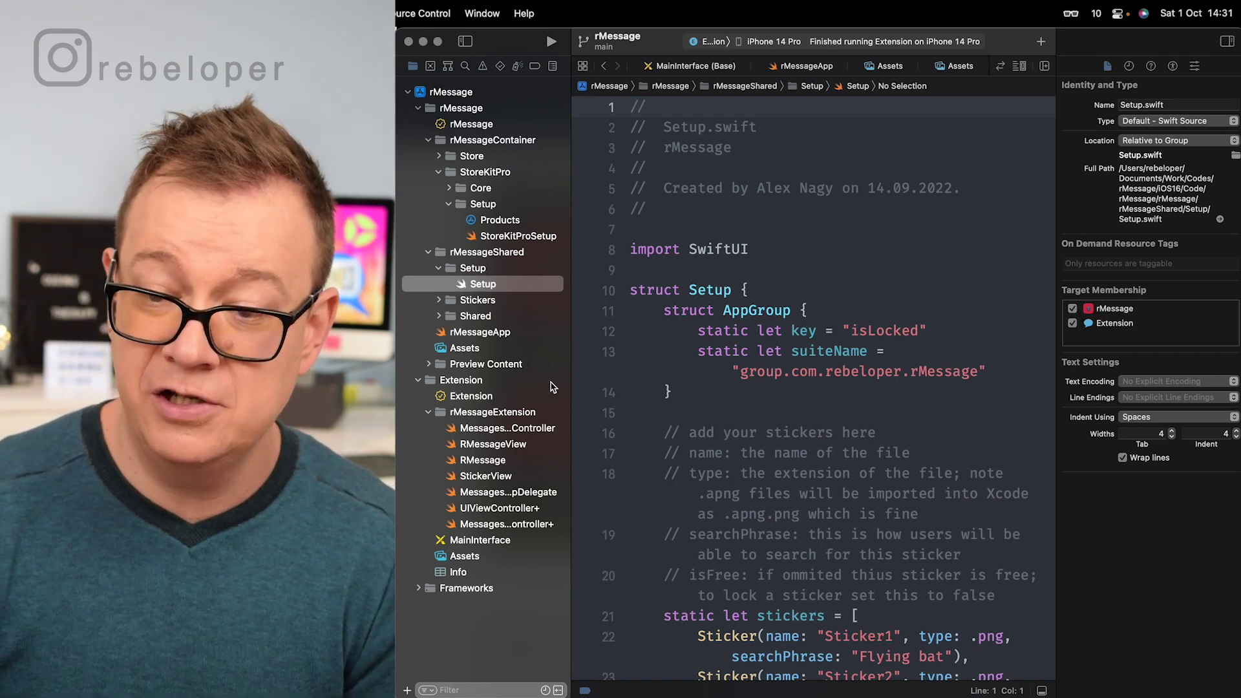
pyautogui.click(497, 414)
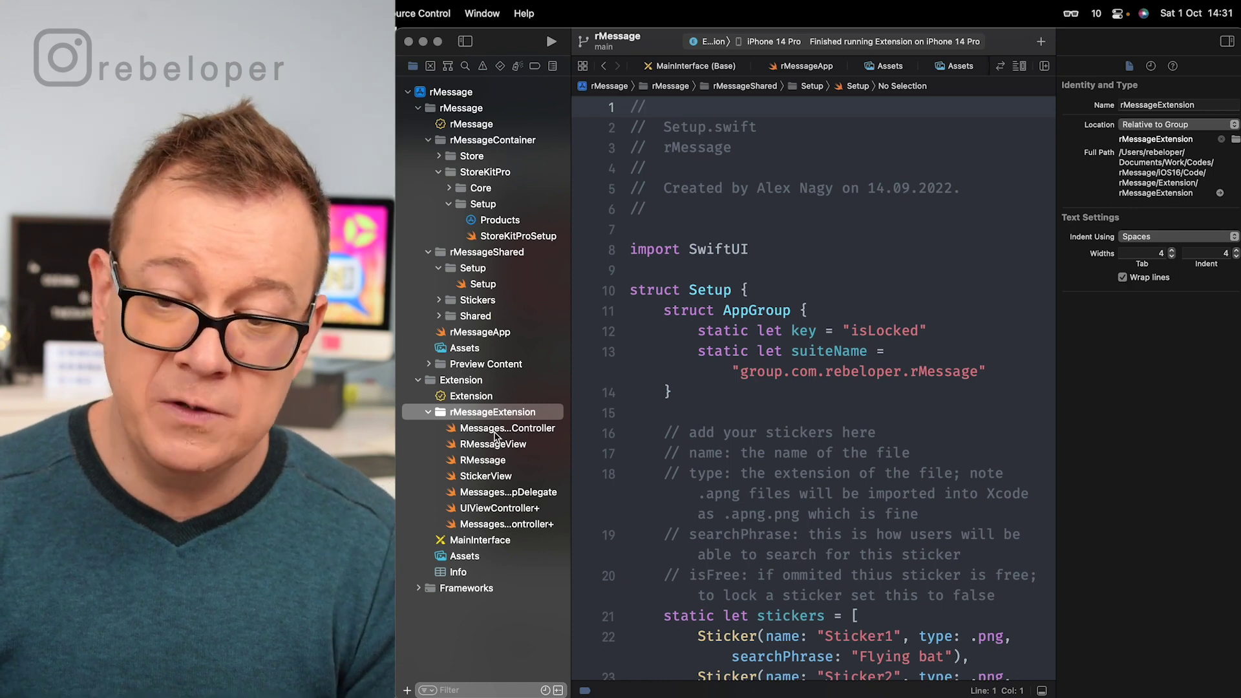
pyautogui.click(496, 429)
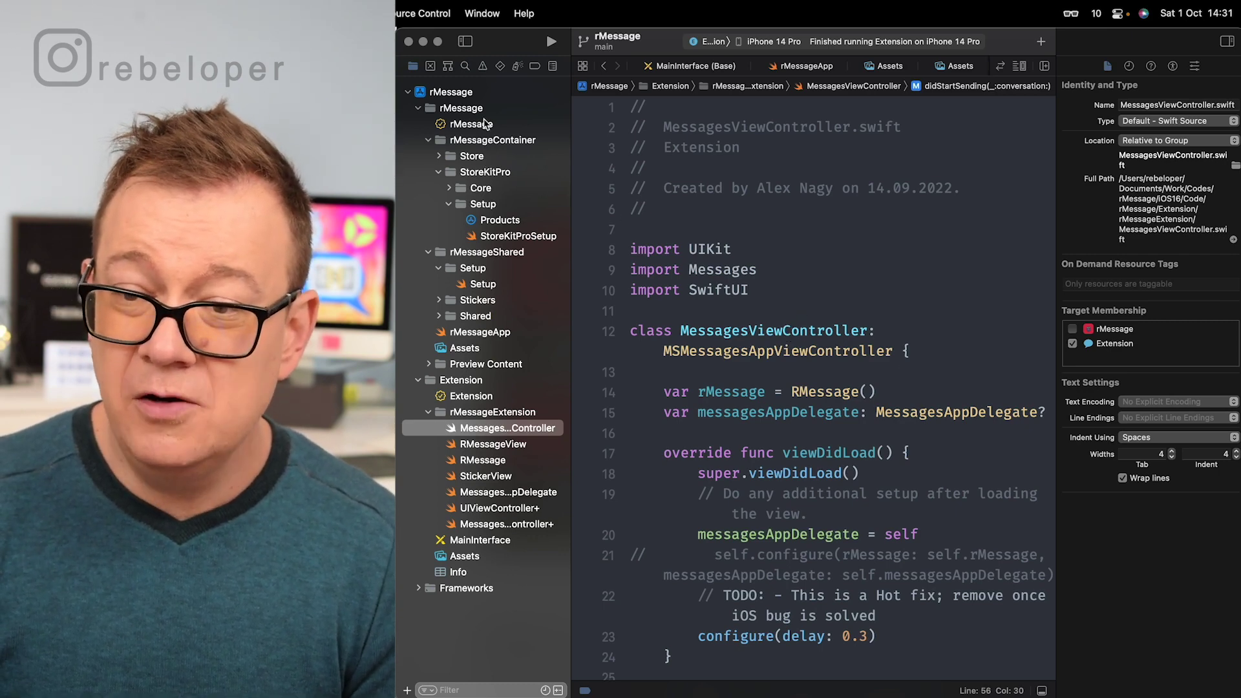
pyautogui.click(463, 92)
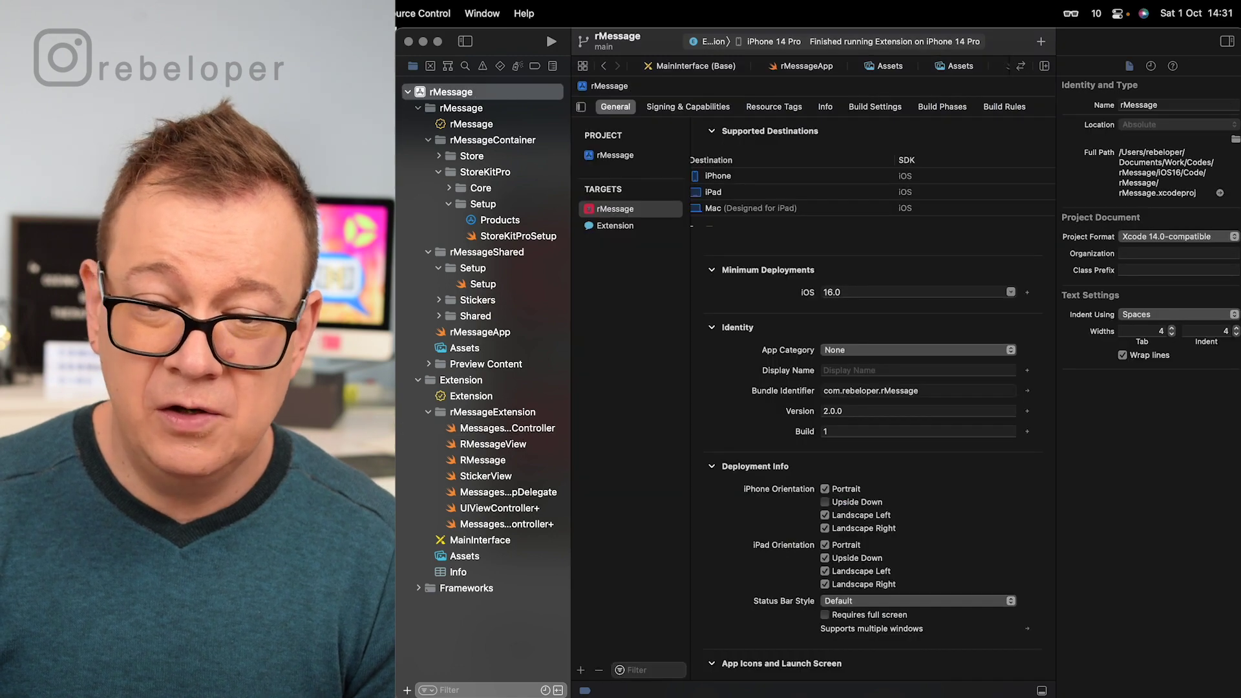
pyautogui.press('super+Tab')
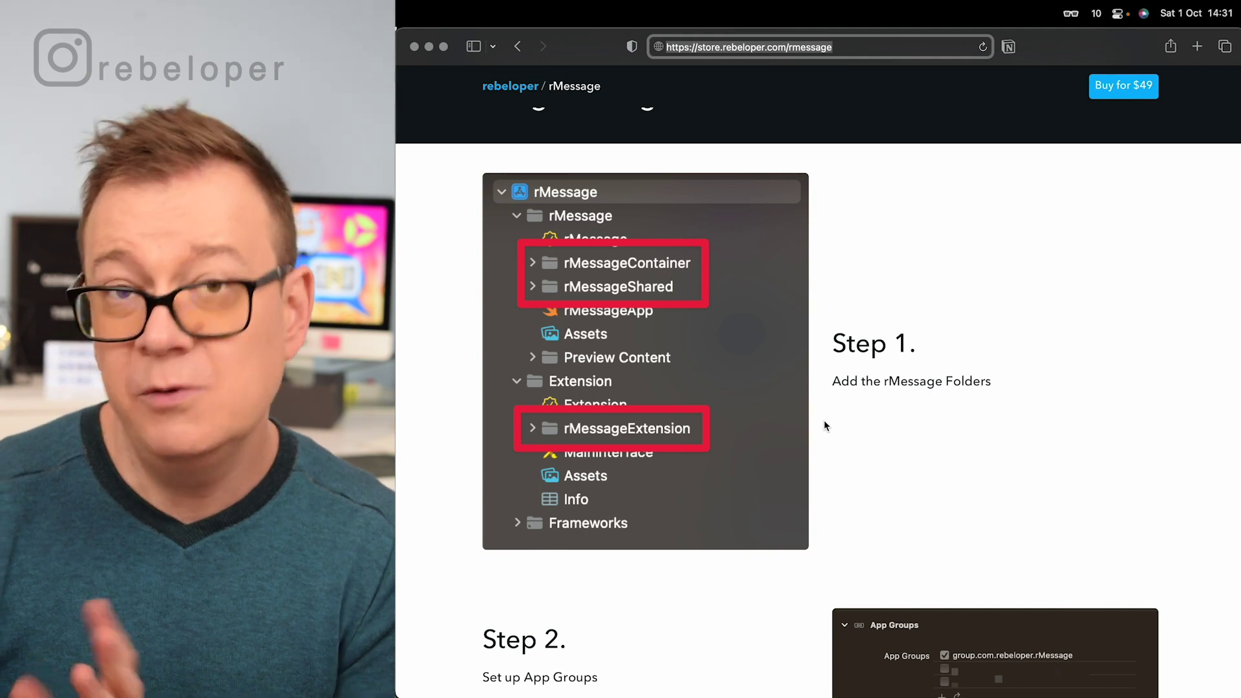
pyautogui.scroll(-2, 826, 426)
pyautogui.scroll(-4, 825, 426)
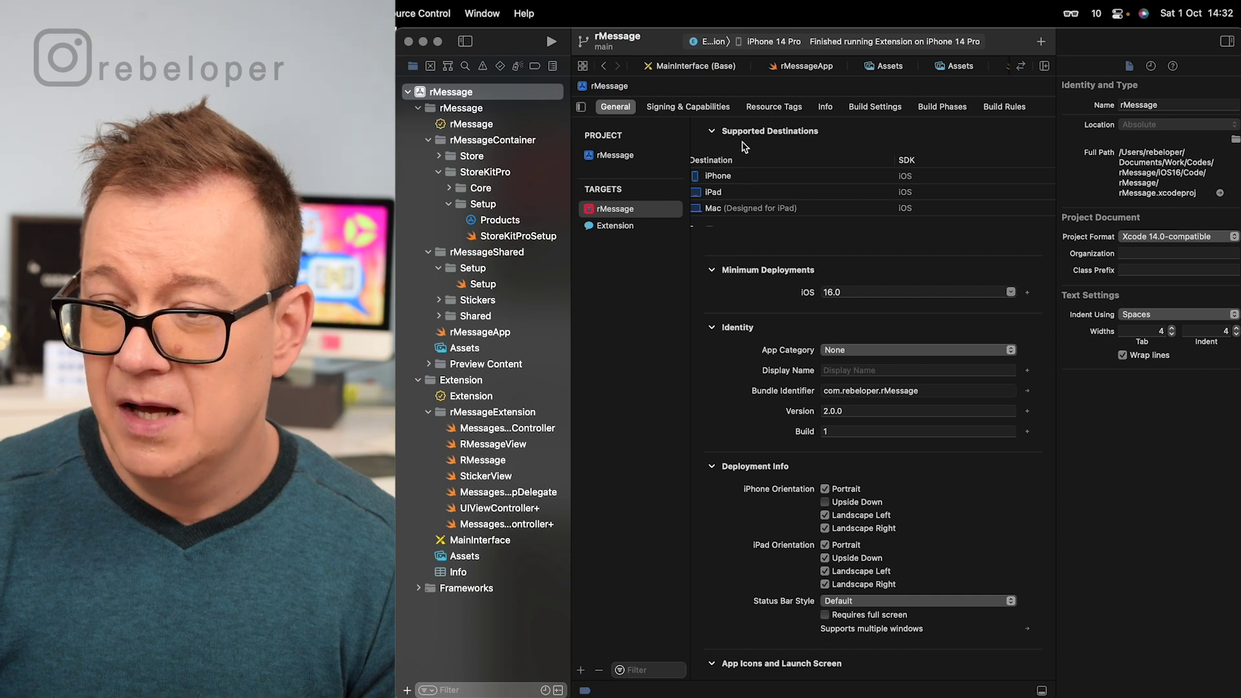
# - Check the group.com.rebeloper.rMessage App Group under Signing & Capabilities for both targets
pyautogui.click(681, 113)
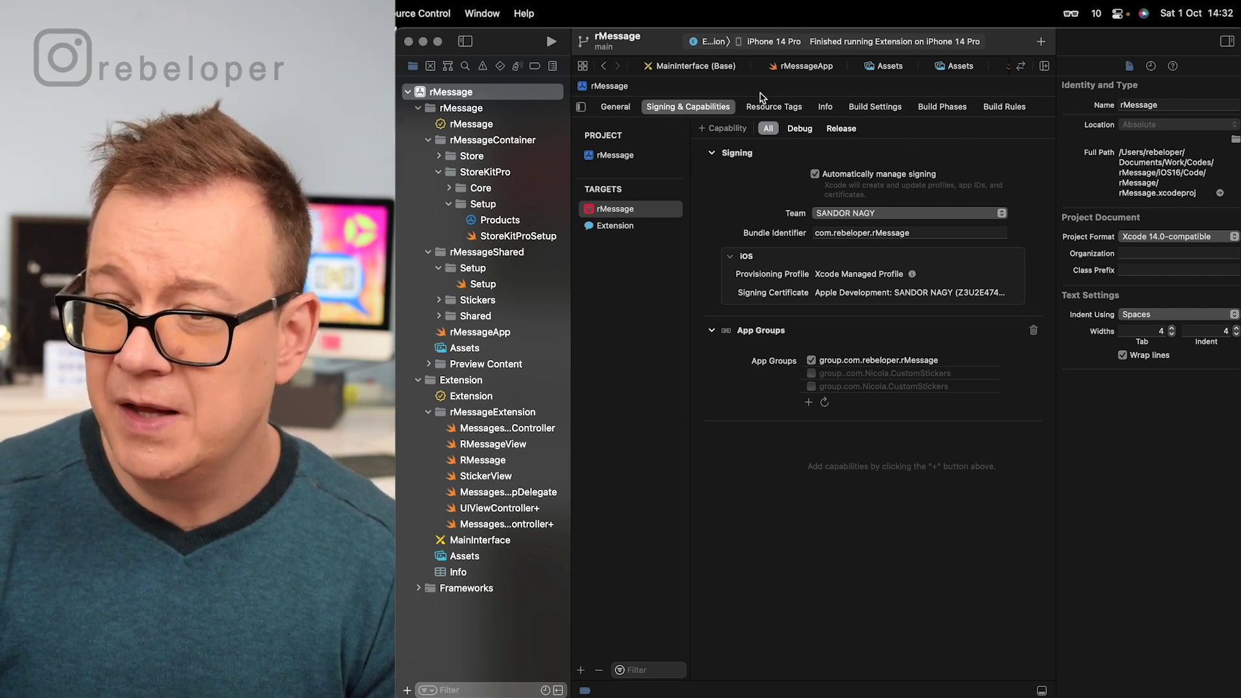
pyautogui.click(1226, 41)
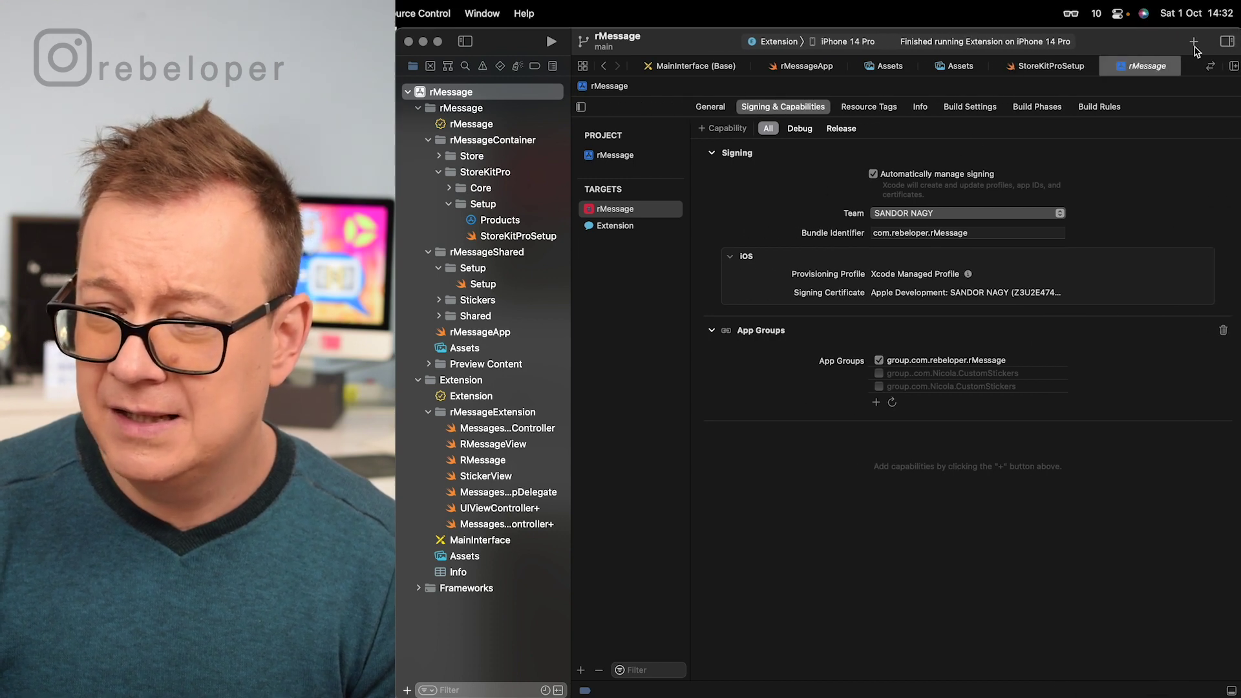
pyautogui.click(722, 129)
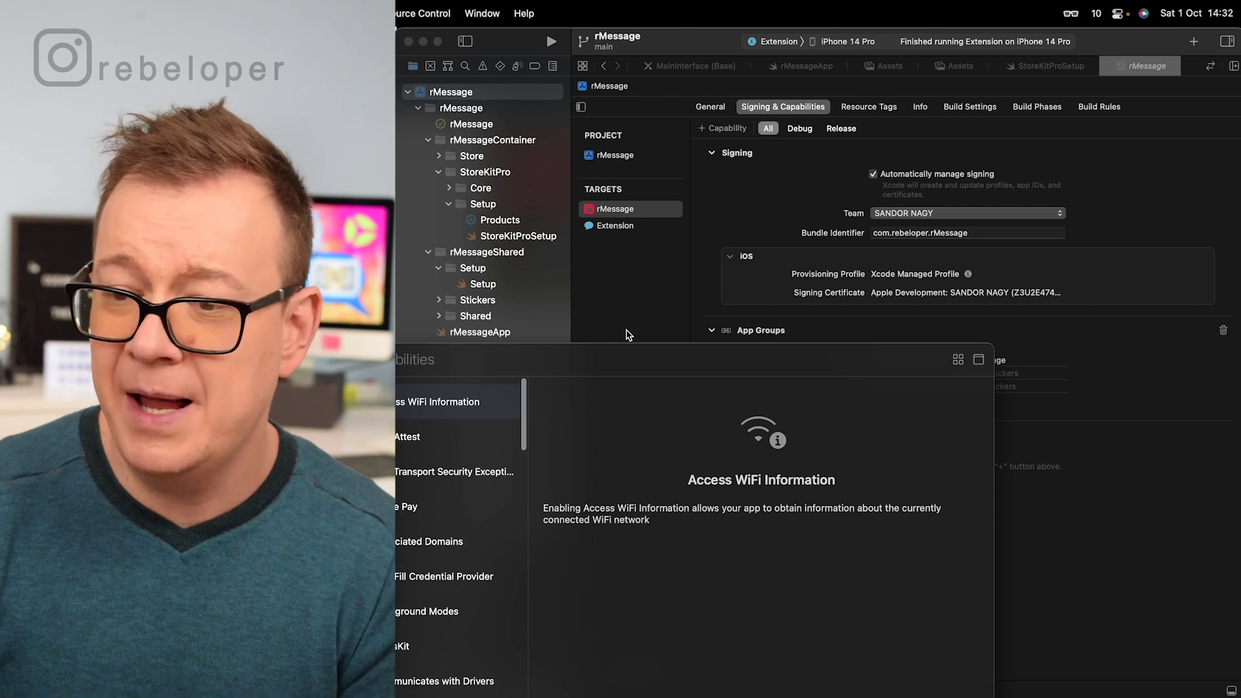
pyautogui.click(1125, 332)
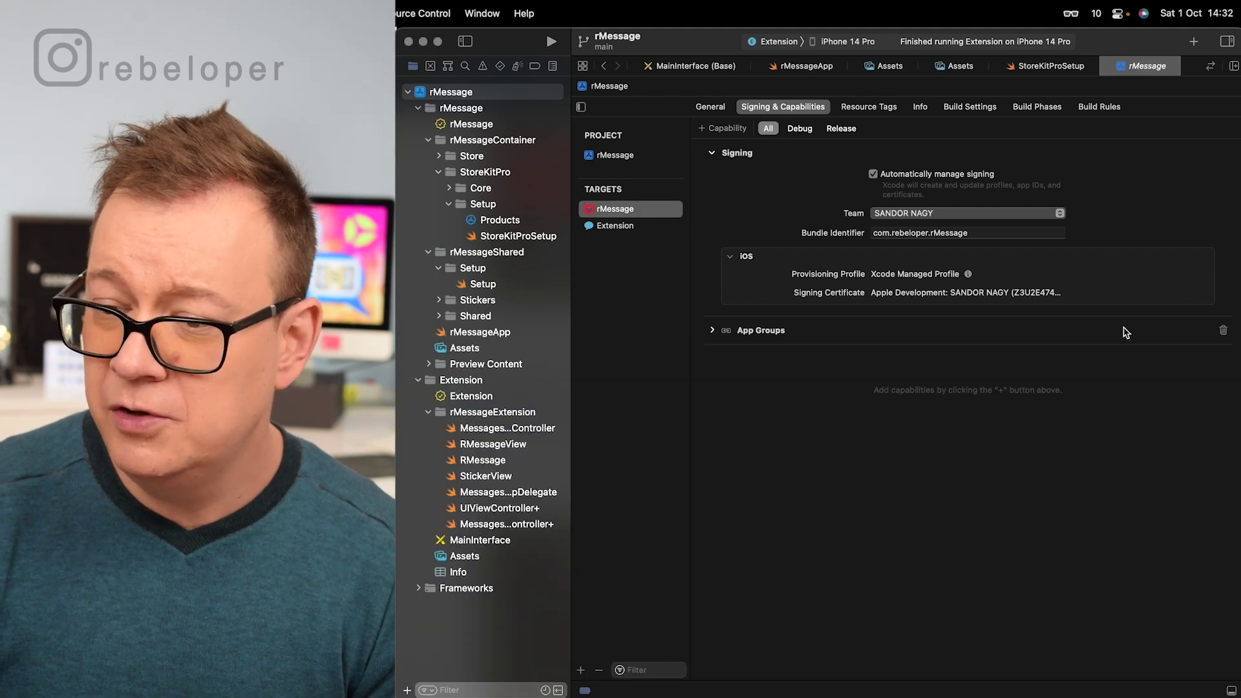
pyautogui.click(714, 331)
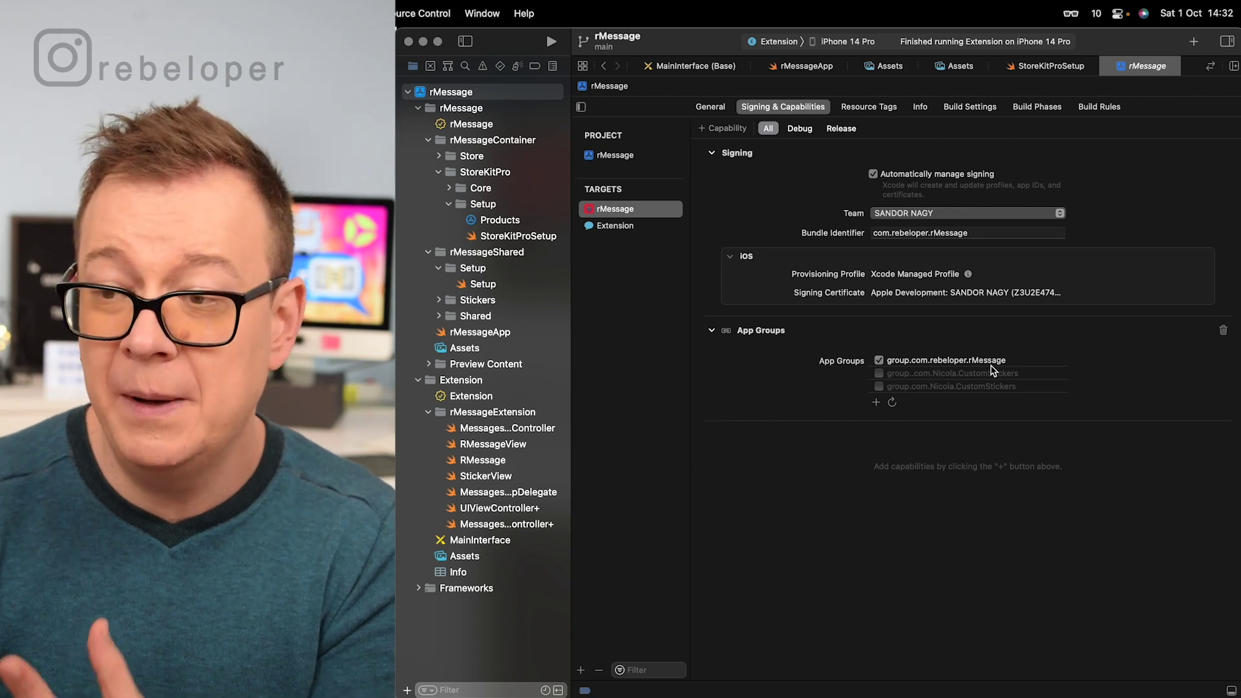
pyautogui.click(631, 227)
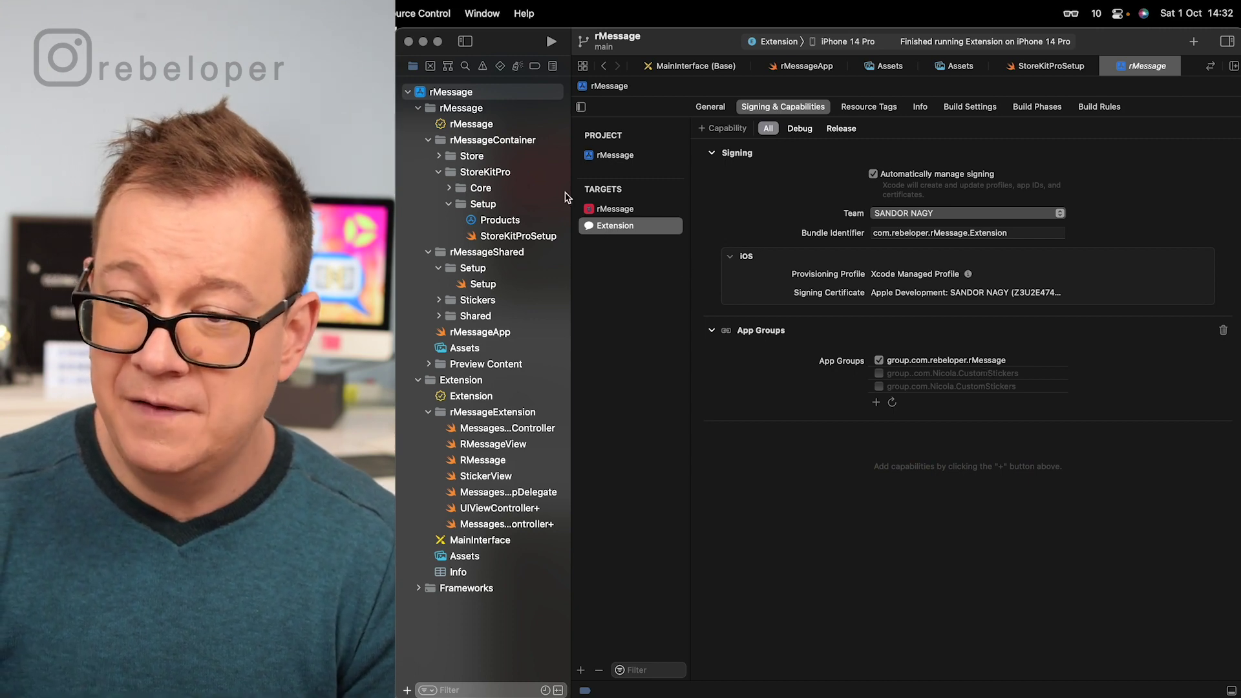
# - Open Setup.swift and highlight its group.com.rebeloper.rMessage suite name and isLocked key
pyautogui.click(485, 283)
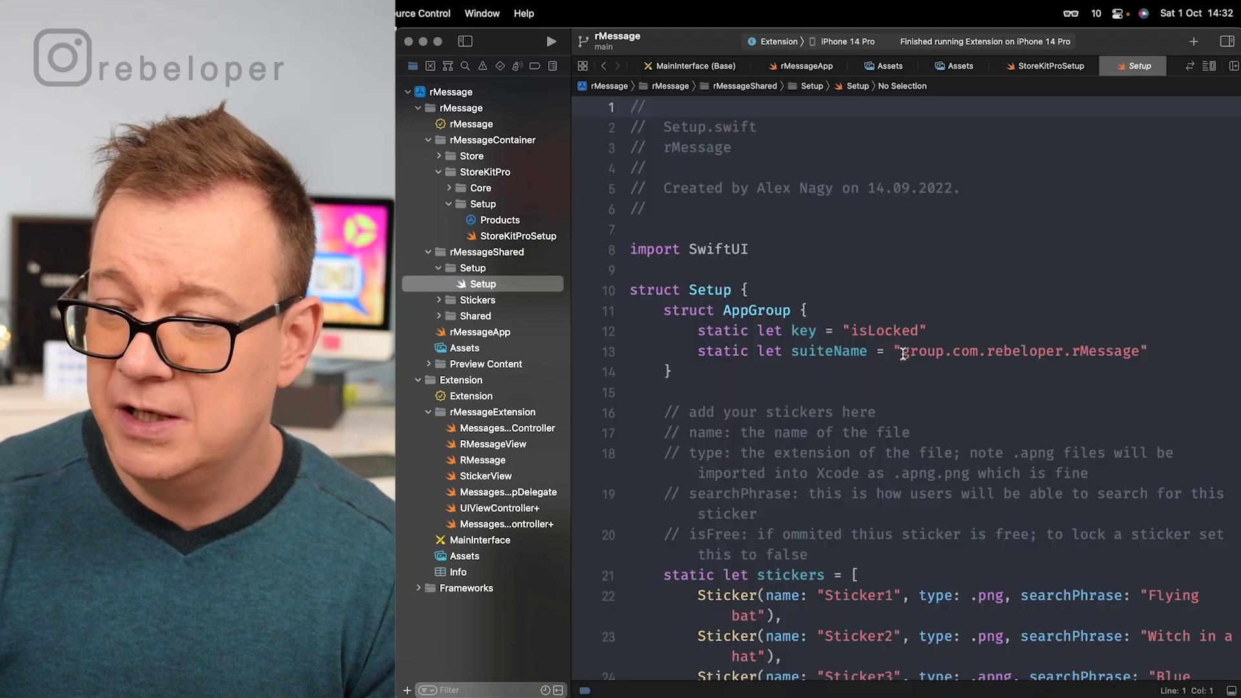
pyautogui.moveTo(902, 351); pyautogui.dragTo(1130, 351)
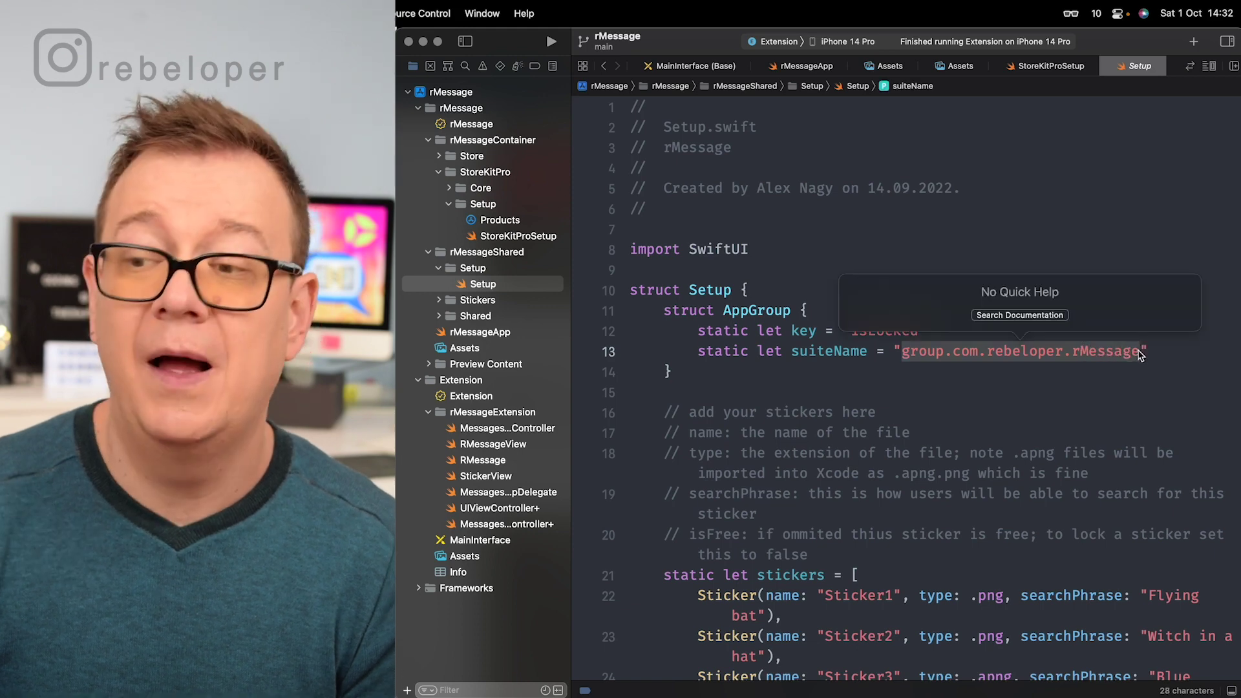
pyautogui.click(1163, 353)
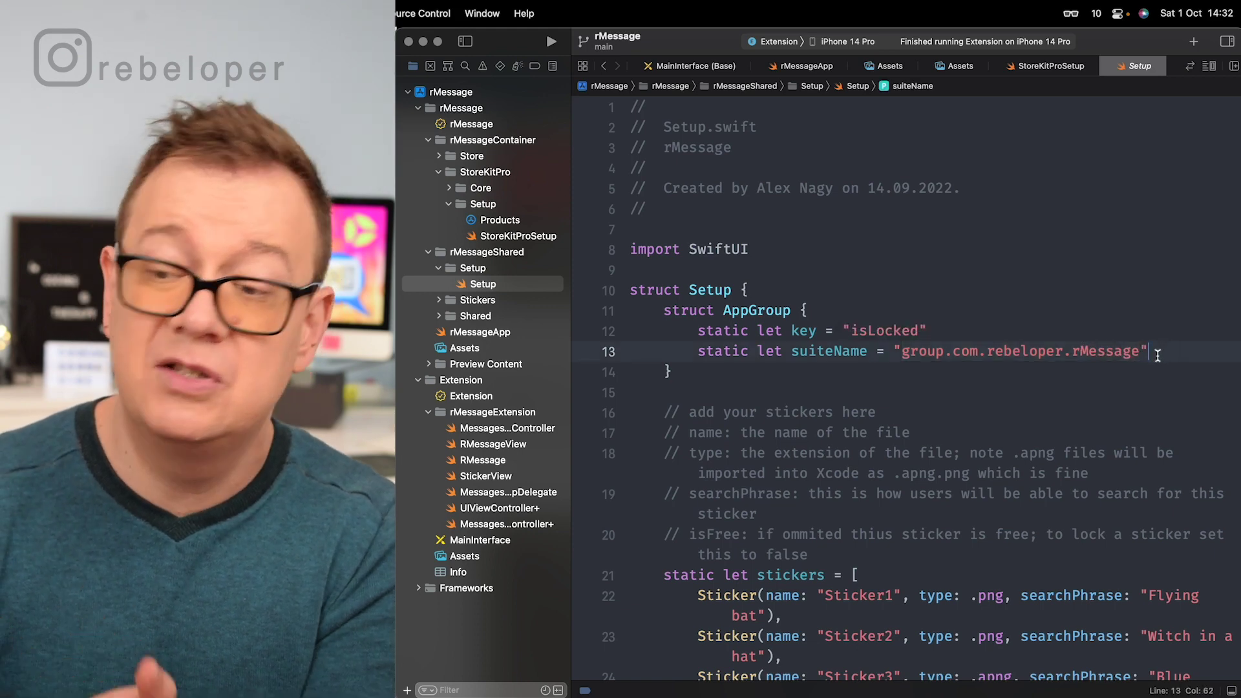
pyautogui.doubleClick(877, 330)
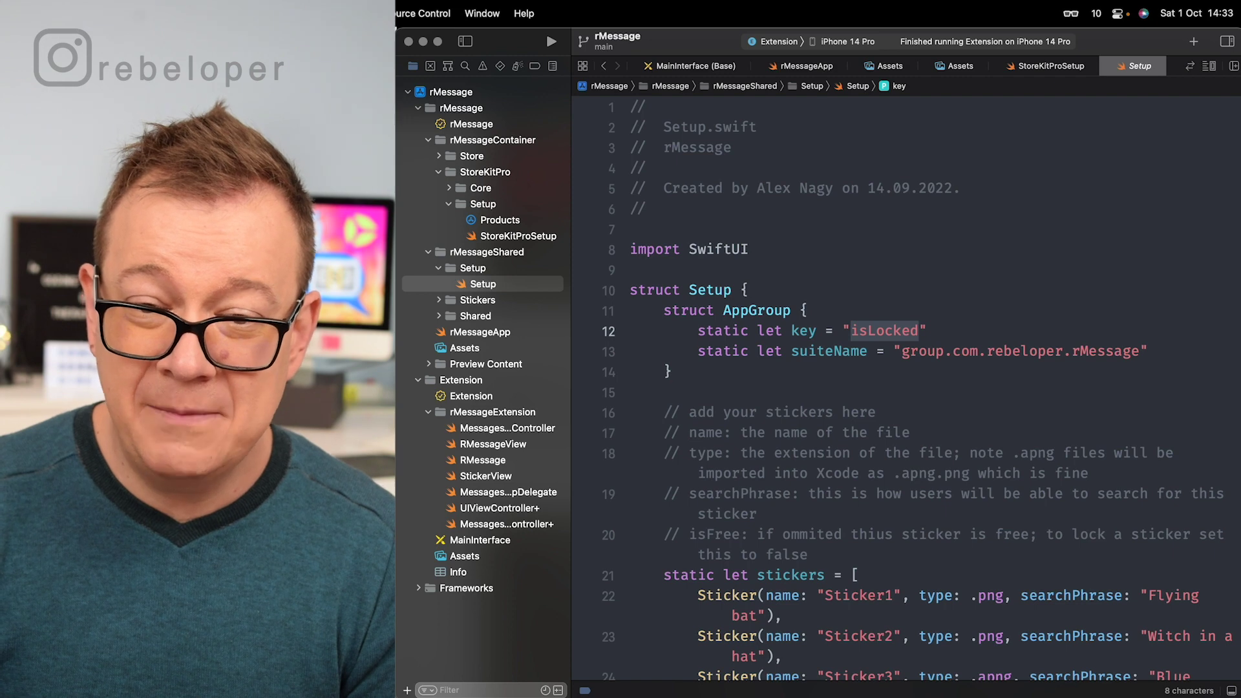
# - Read the store's Step 3 'Add your Stickers', then return to Xcode
pyautogui.press('super+Tab')
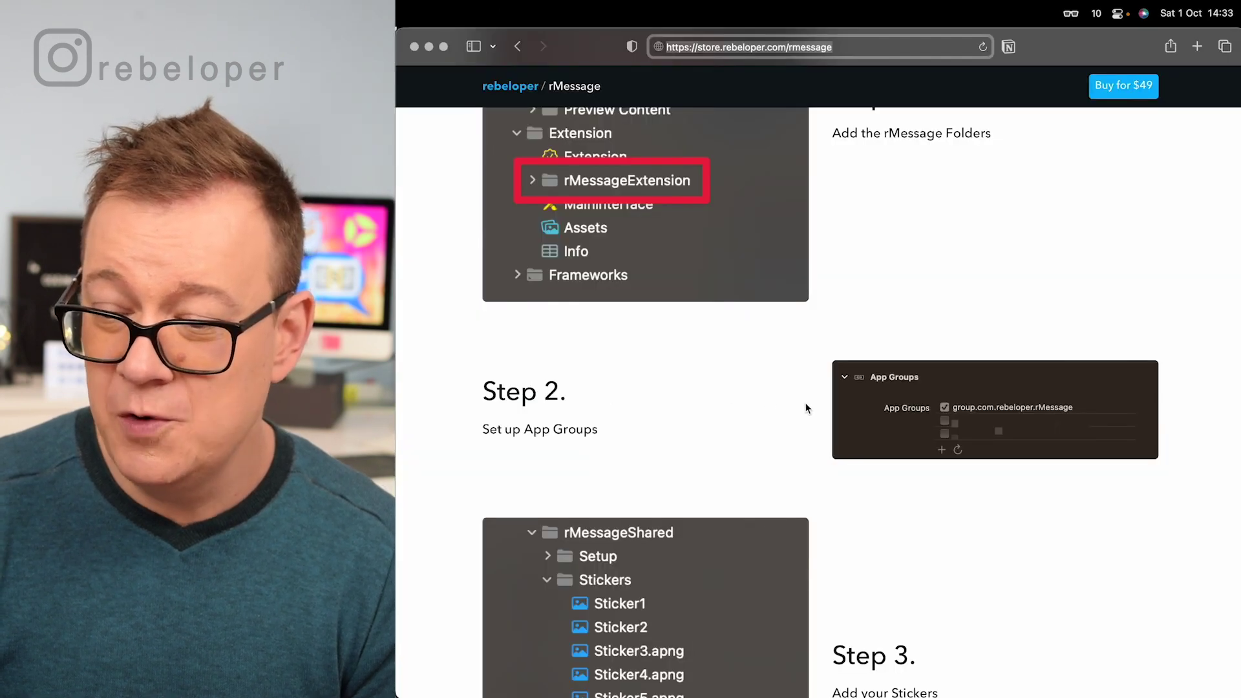
pyautogui.scroll(-3, 805, 409)
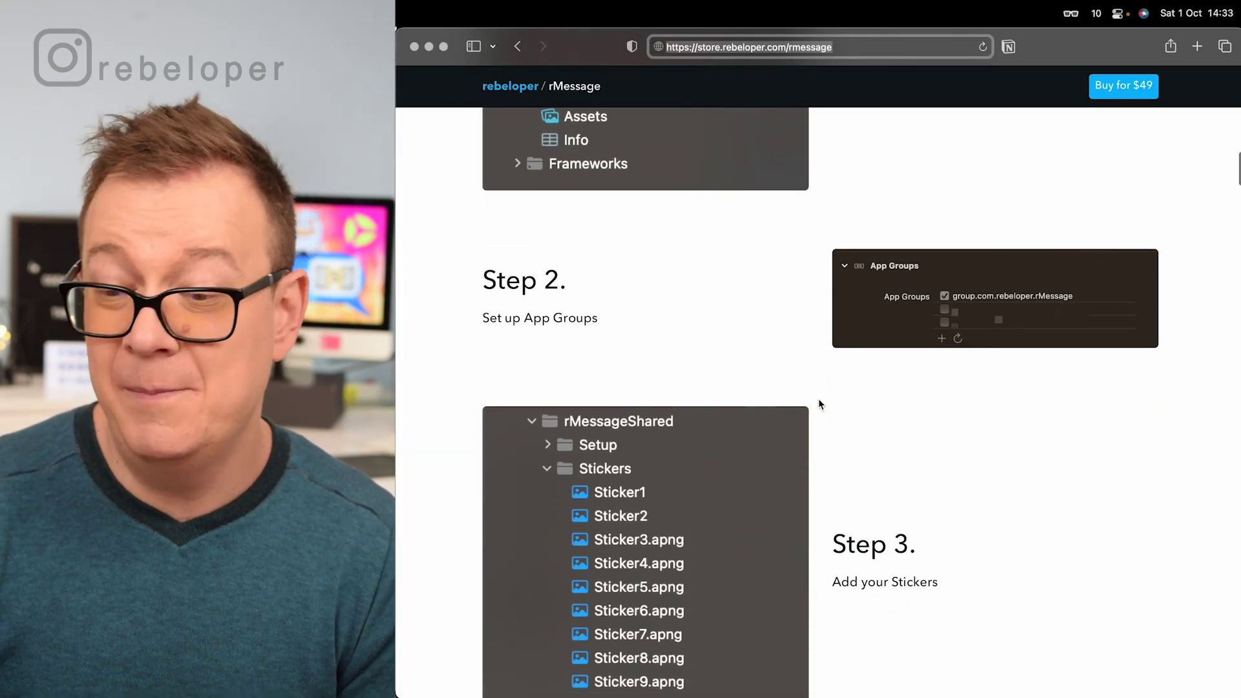
pyautogui.scroll(-2, 819, 405)
pyautogui.scroll(-2, 819, 405)
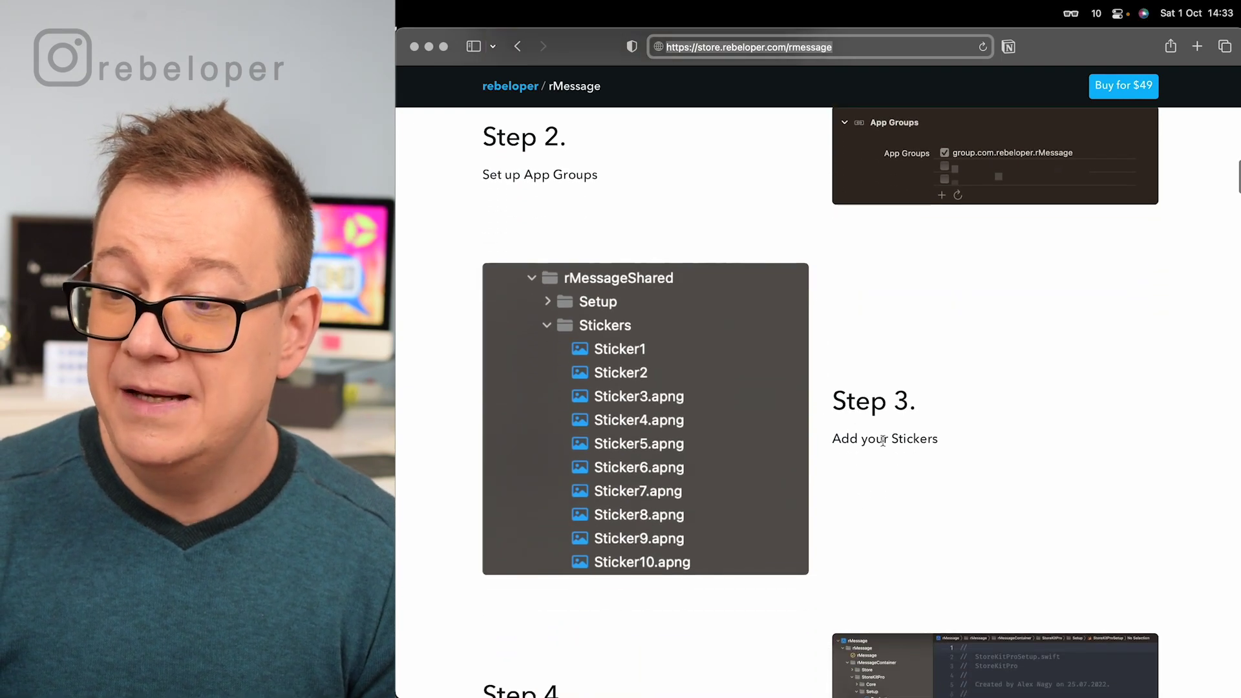
pyautogui.press('super+Tab')
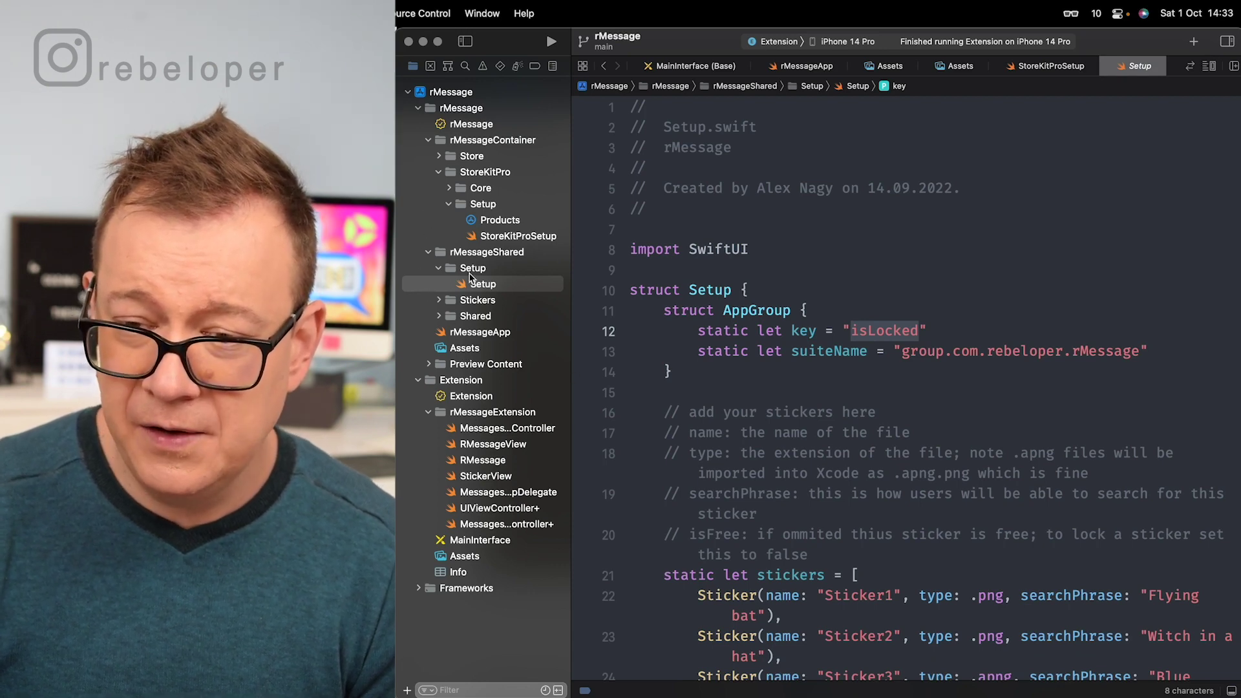
# - Expand the Stickers folder and preview the Sticker1 flying bat image, briefly checking the app icon
pyautogui.click(440, 301)
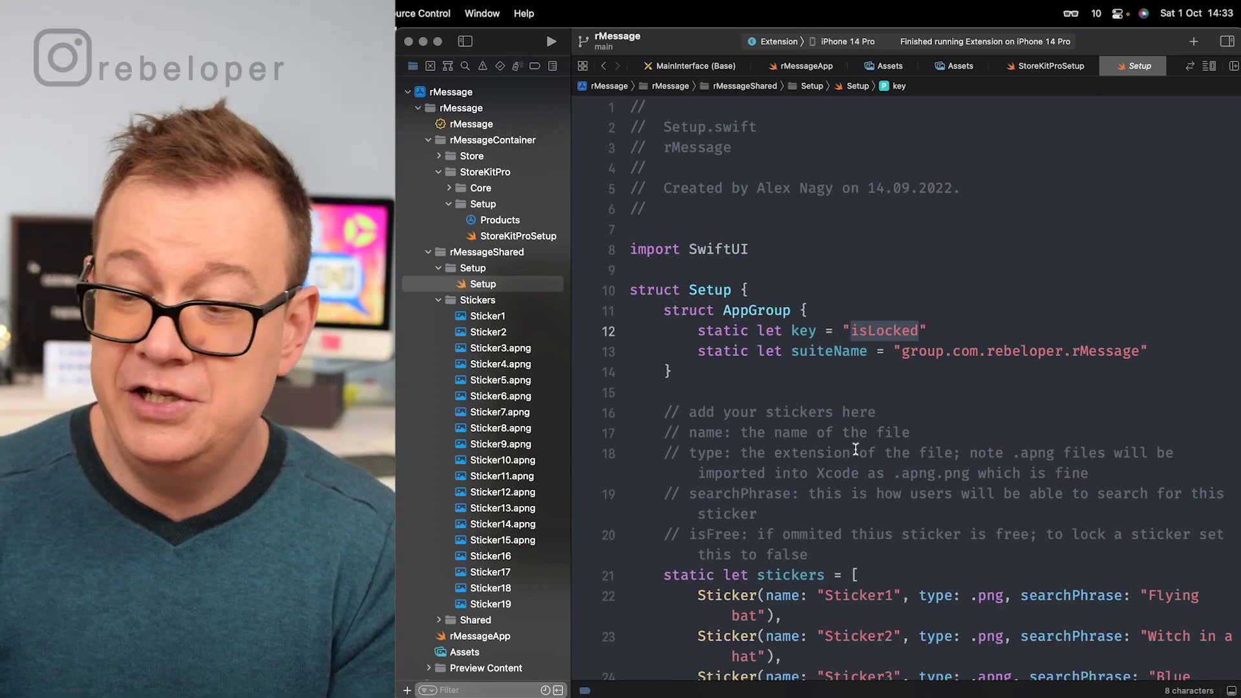
pyautogui.scroll(-4, 854, 451)
pyautogui.scroll(-1, 855, 451)
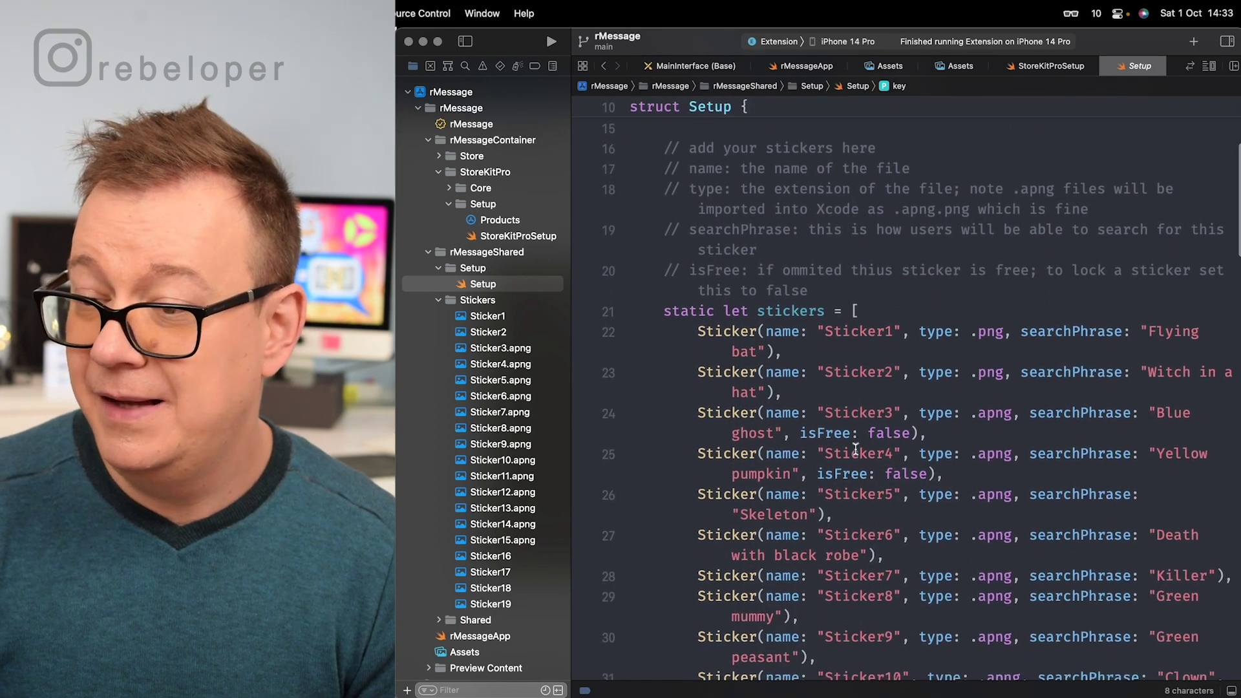
pyautogui.scroll(-1, 992, 305)
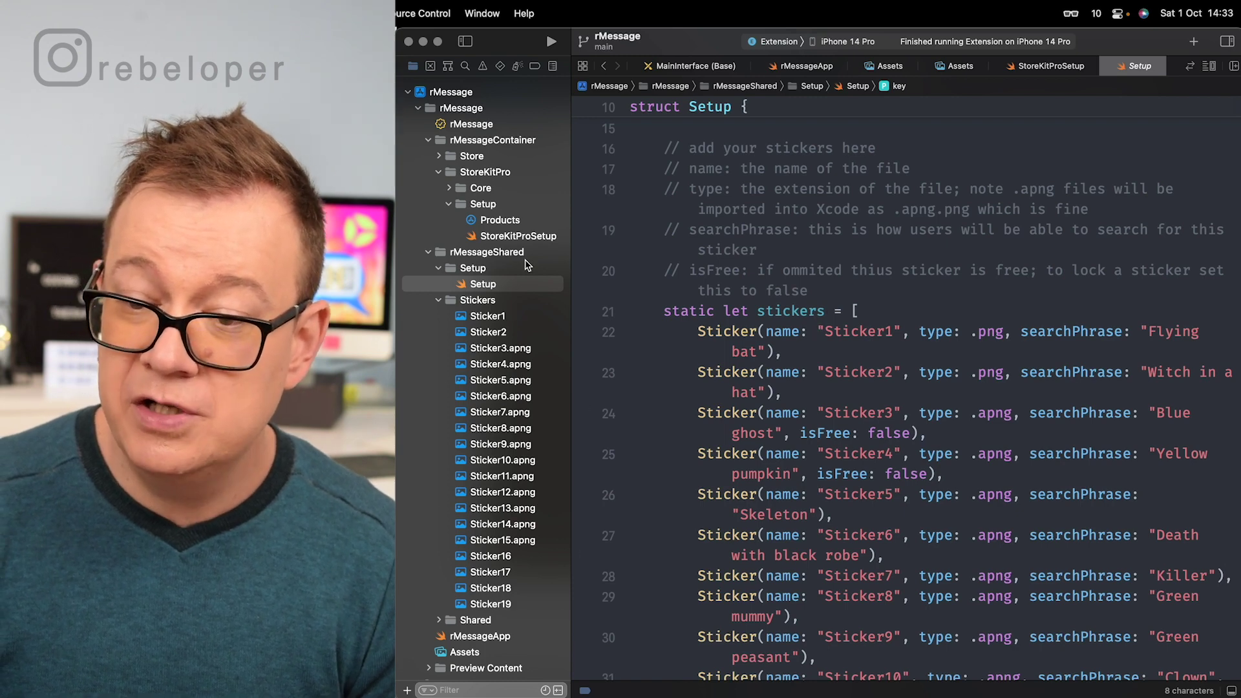
pyautogui.click(550, 316)
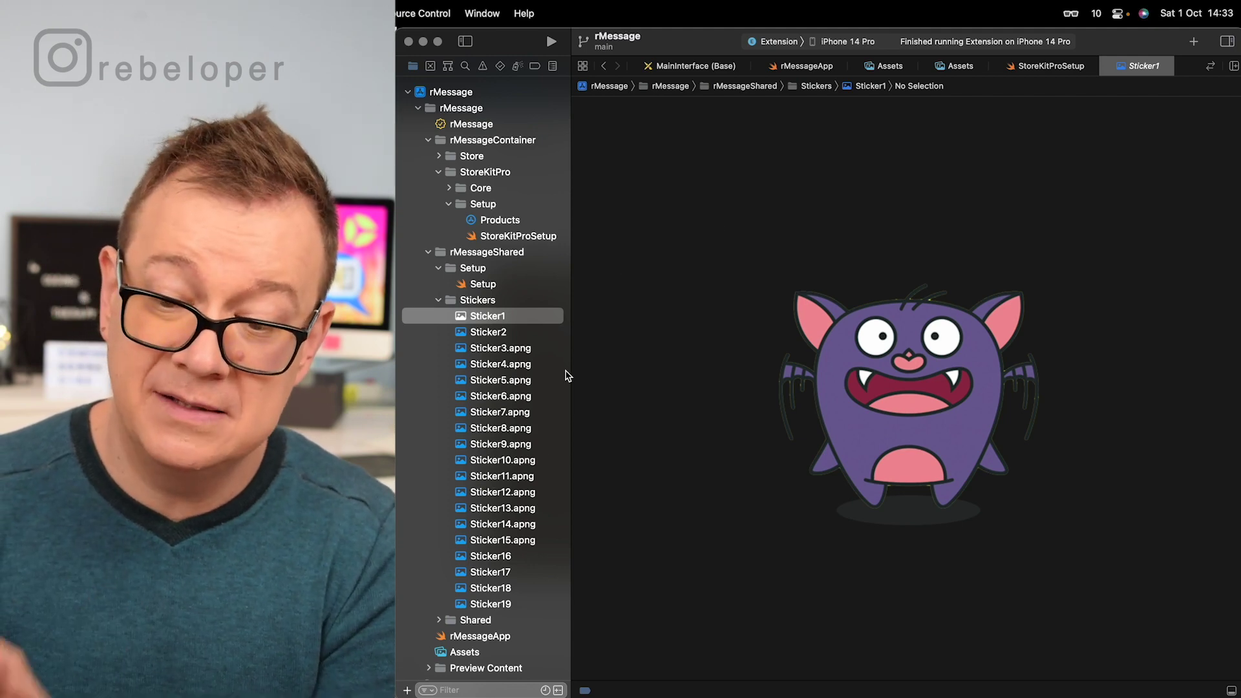
pyautogui.click(475, 651)
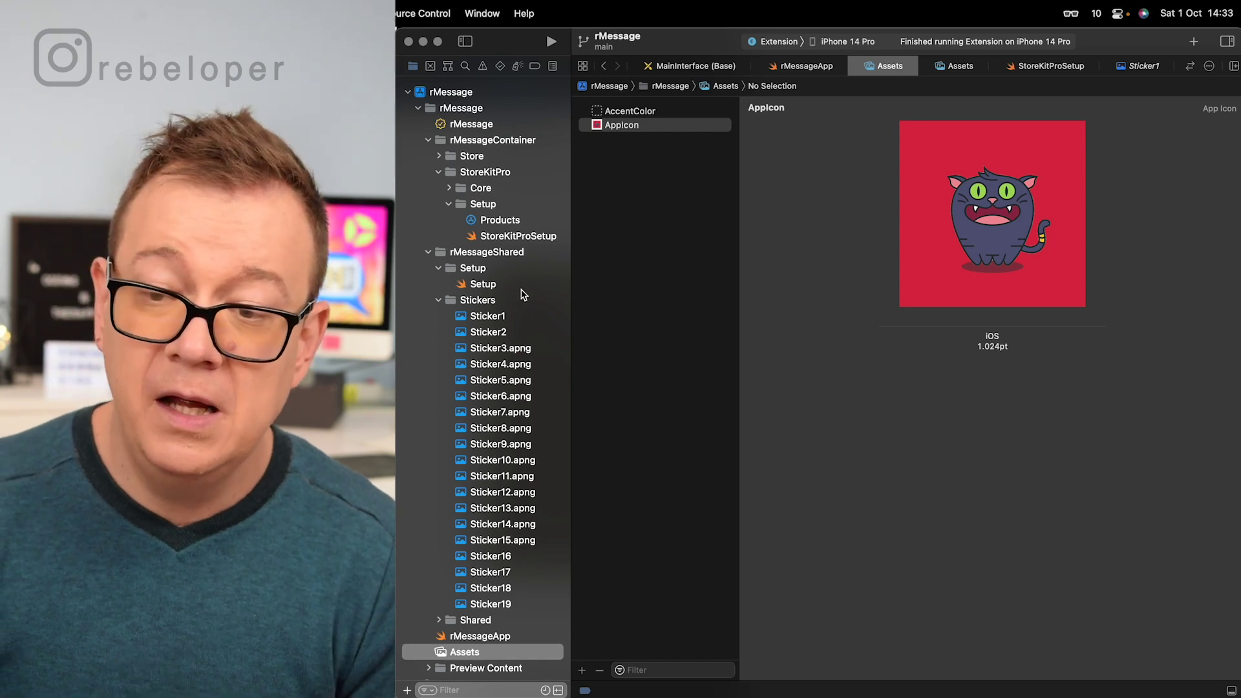
pyautogui.click(496, 321)
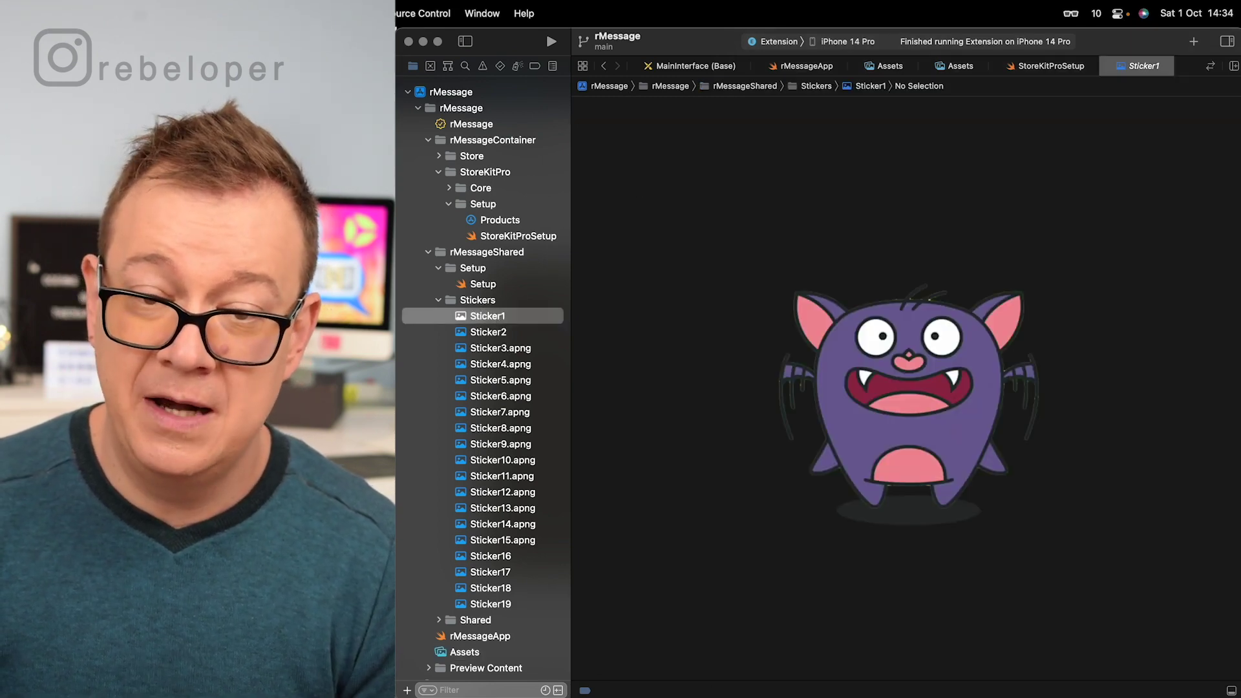
pyautogui.scroll(-1, 826, 324)
pyautogui.scroll(-3, 827, 324)
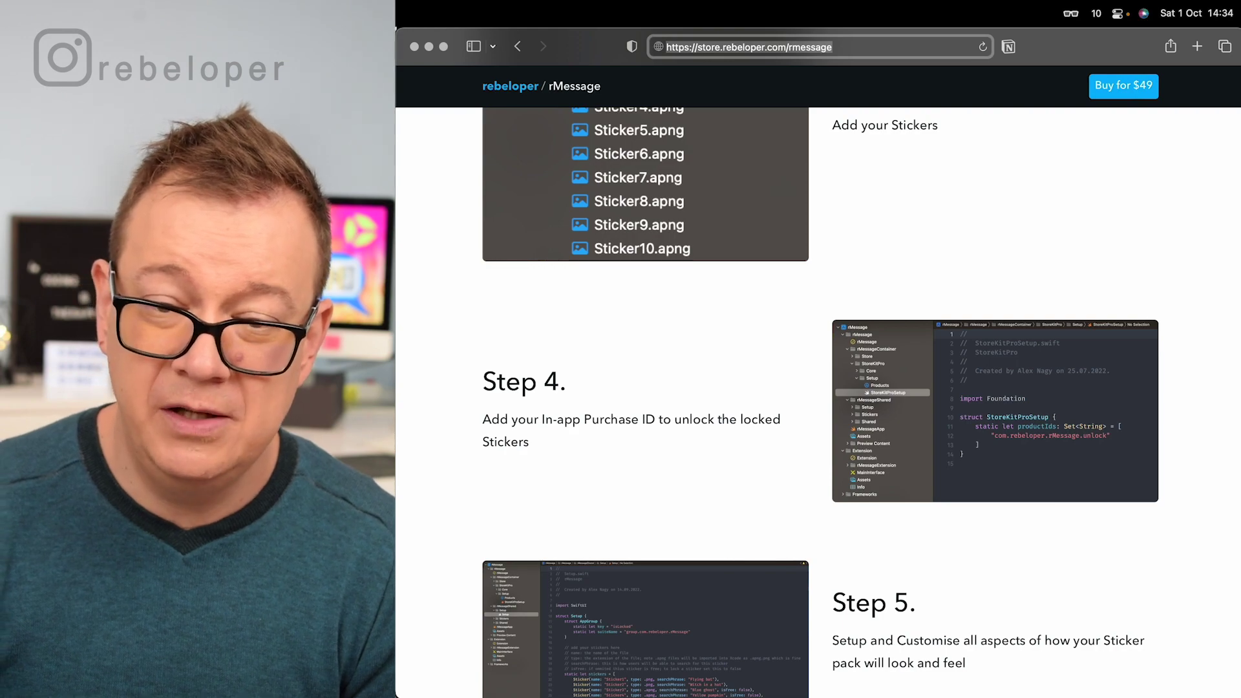
# - Return to Xcode after reading the store's Step 4 on the In-app Purchase ID
pyautogui.press('super+Tab')
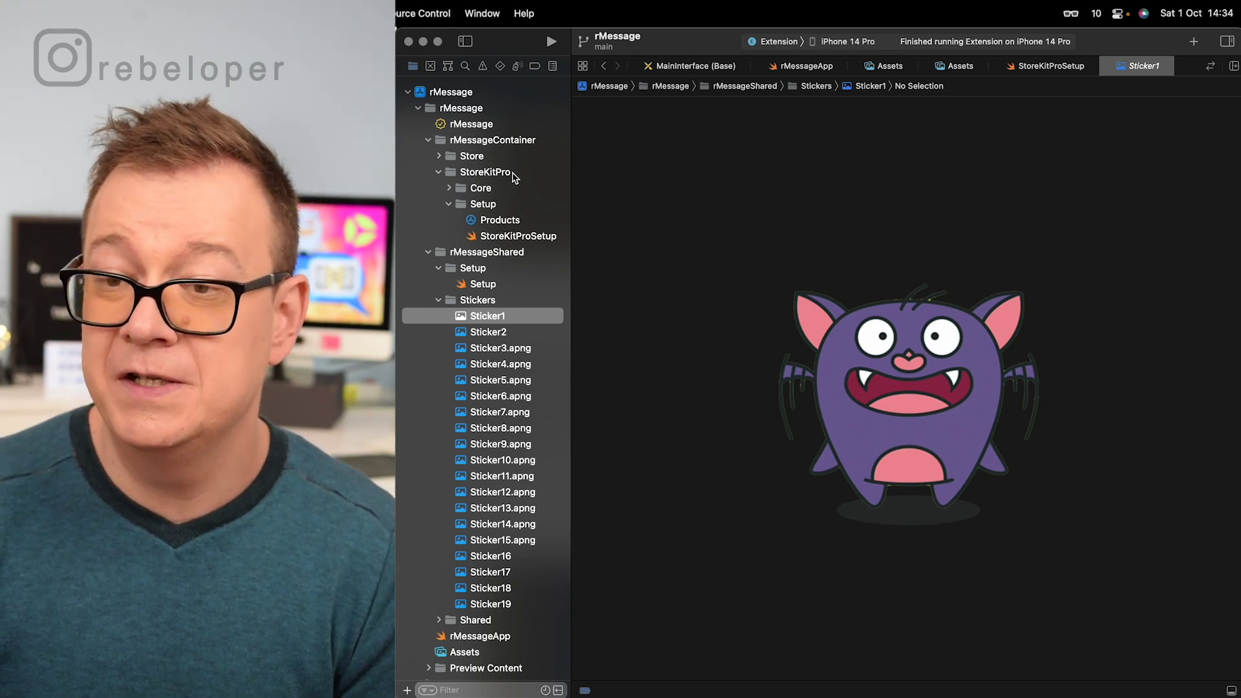
# - Open StoreKitProSetup.swift and select the com.rebeloper.rMessage.unlock product ID in productIds
pyautogui.click(497, 239)
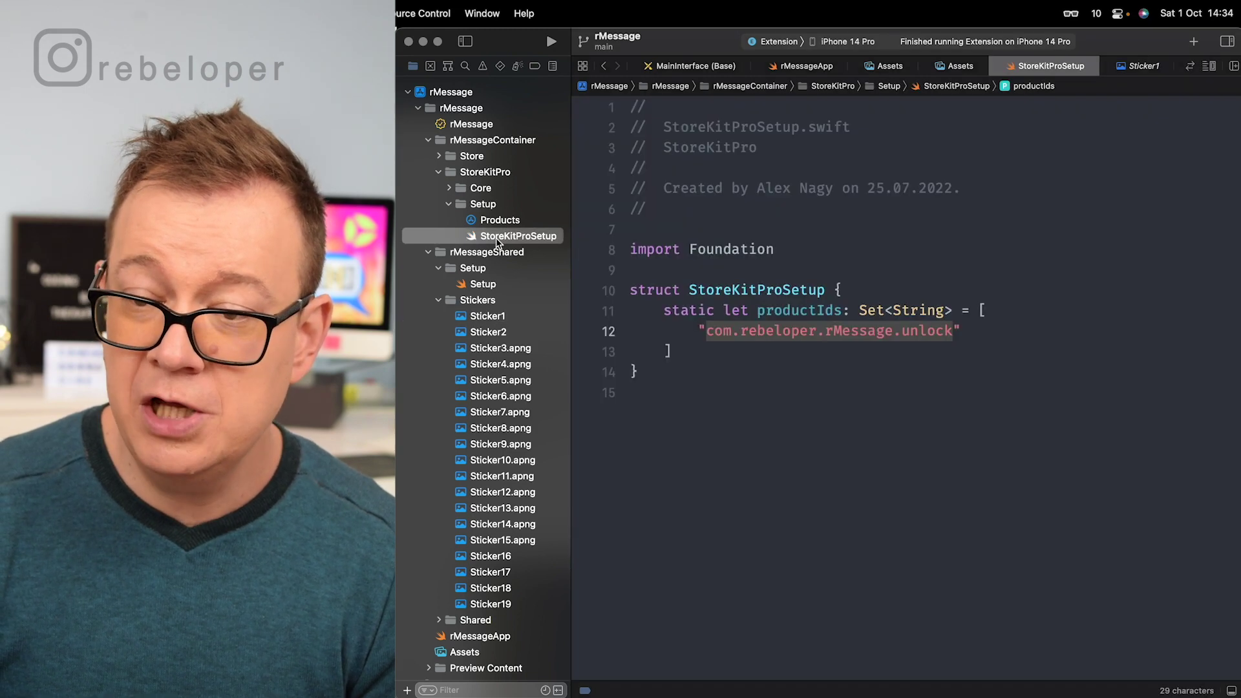
pyautogui.click(948, 331)
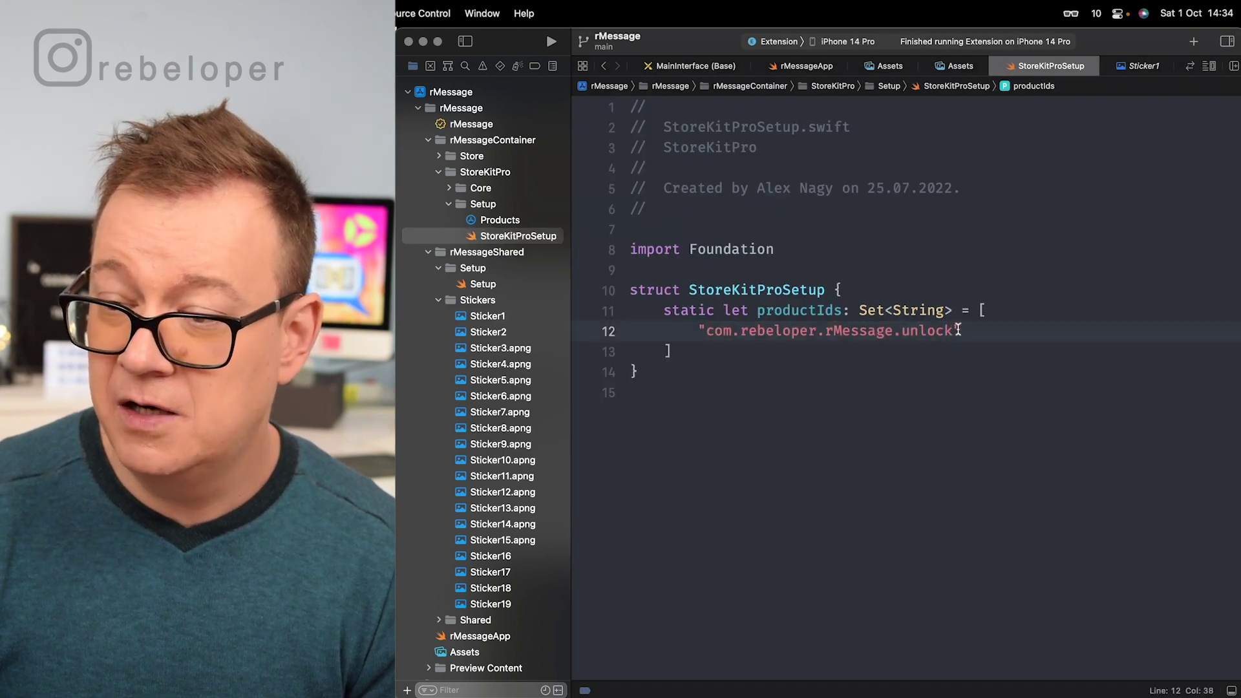
pyautogui.moveTo(955, 331); pyautogui.dragTo(702, 331)
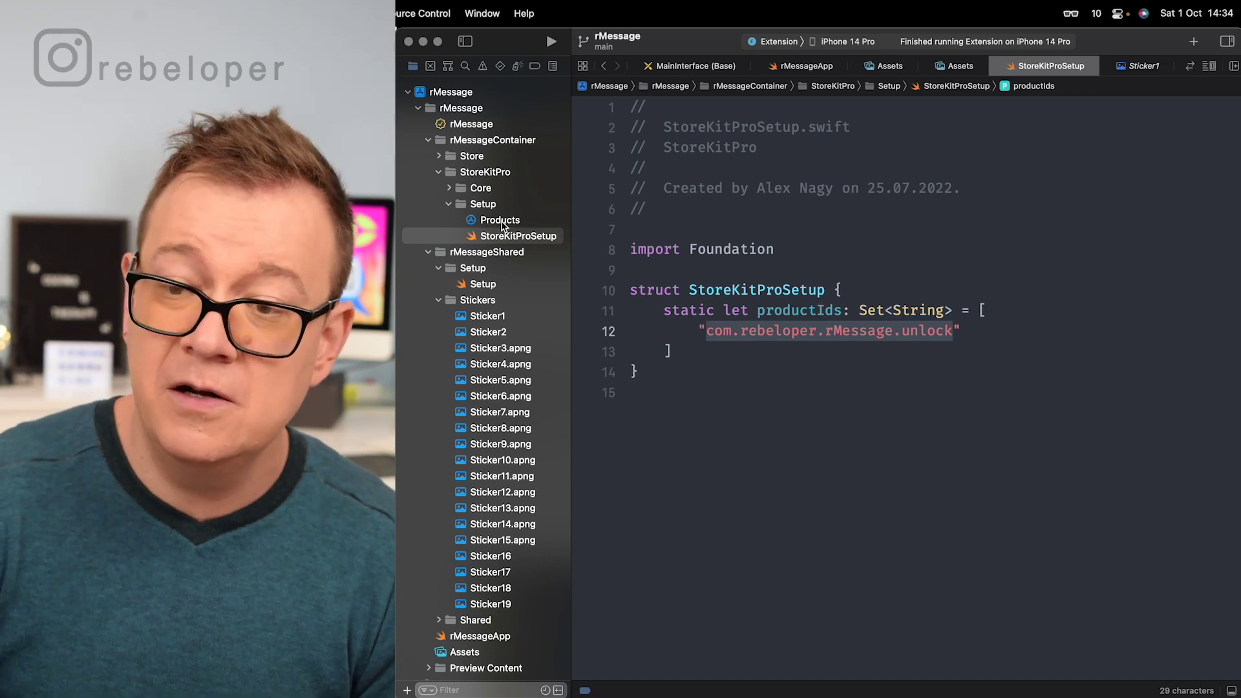
# - Show the Unlock purchase (com.rebeloper.rMessage.unlock, 0.99) in Products.storekit and bring up the scheme choices
pyautogui.click(499, 221)
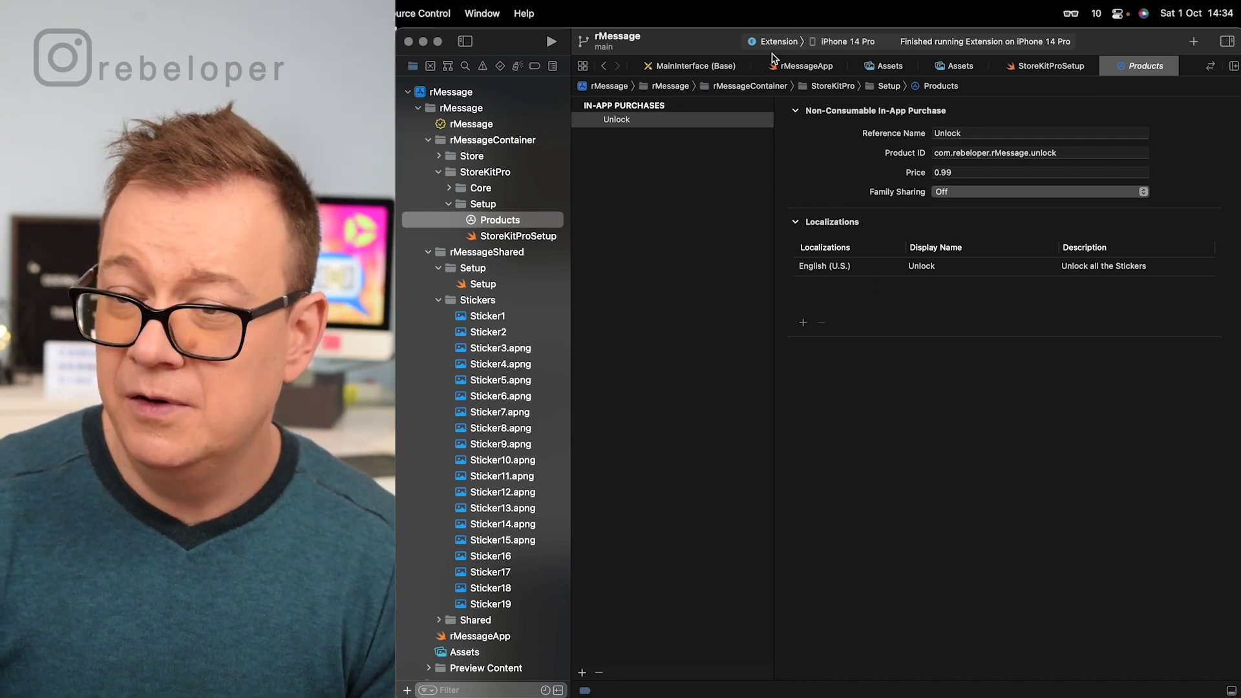
pyautogui.click(775, 43)
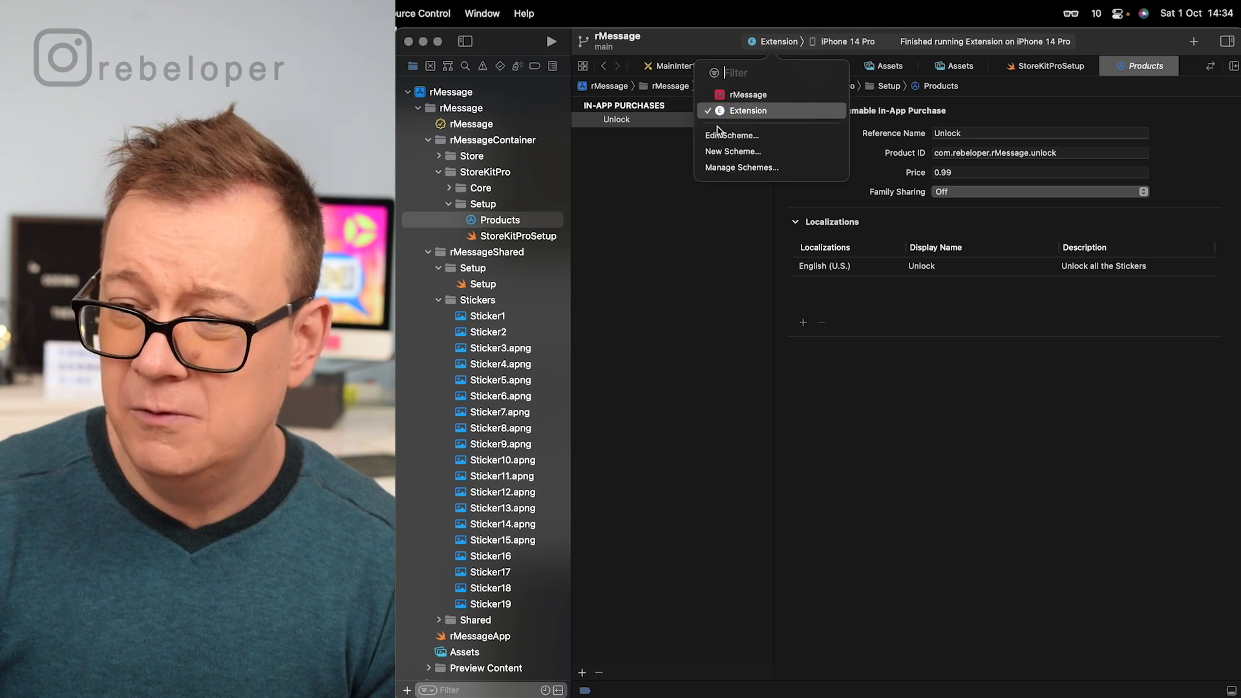
# - Make rMessage the active scheme and briefly view the scheme management window
pyautogui.click(757, 96)
pyautogui.click(778, 42)
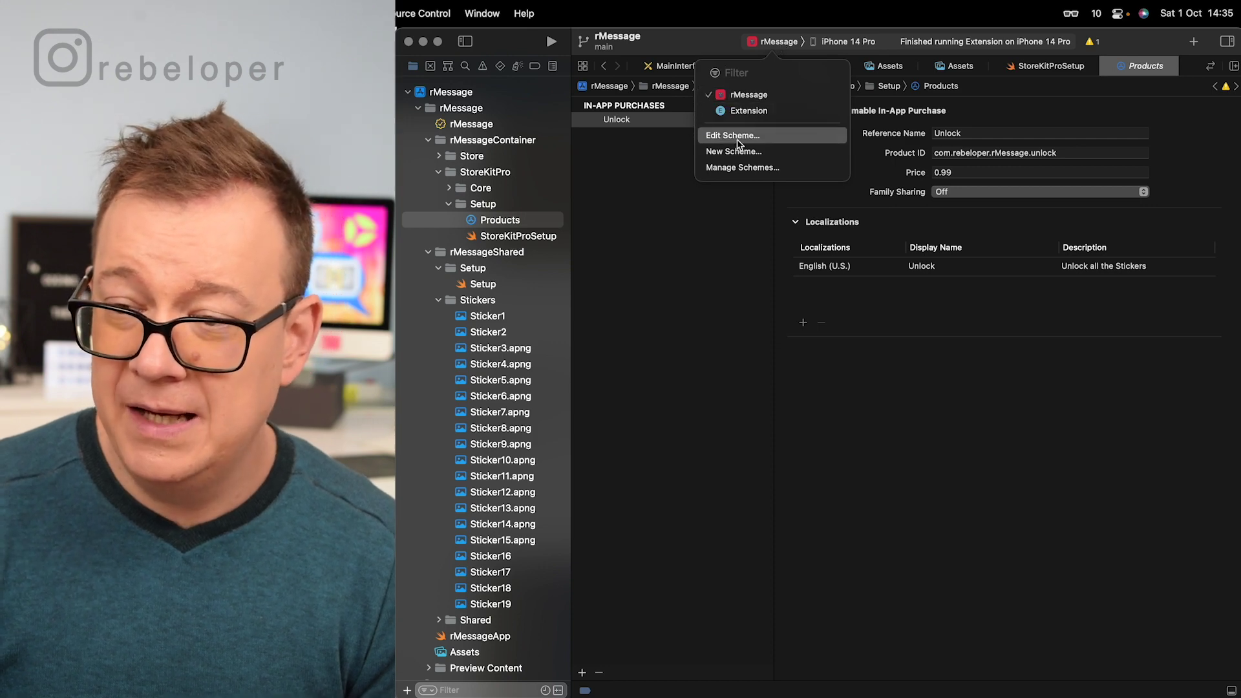
pyautogui.click(729, 168)
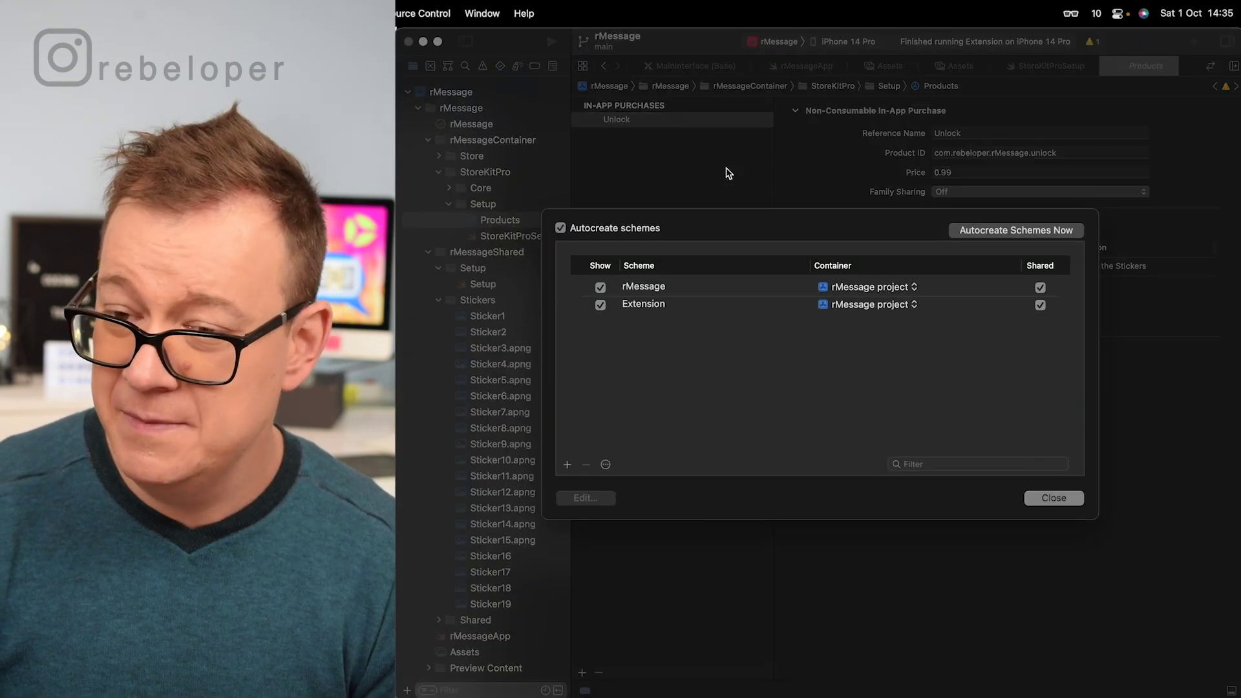
pyautogui.click(1043, 500)
# - Set the rMessage scheme's Run StoreKit Configuration to Products.storekit and close the scheme editor
pyautogui.click(781, 47)
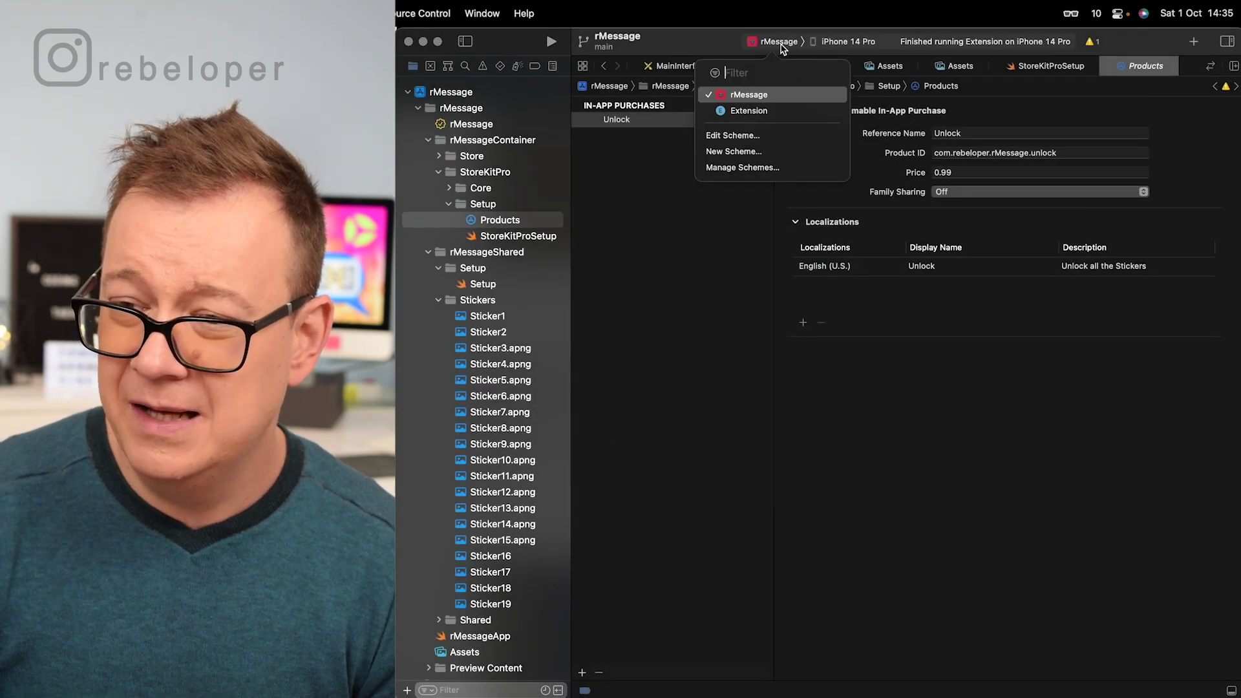
pyautogui.click(735, 136)
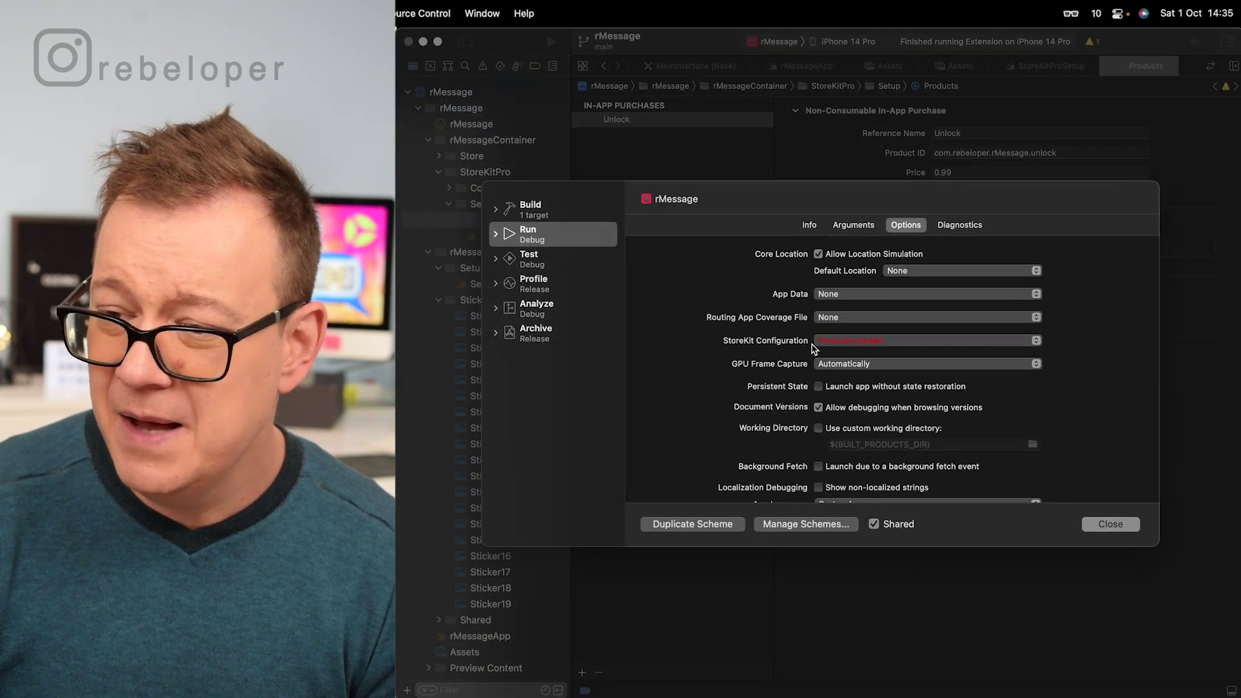
pyautogui.click(866, 348)
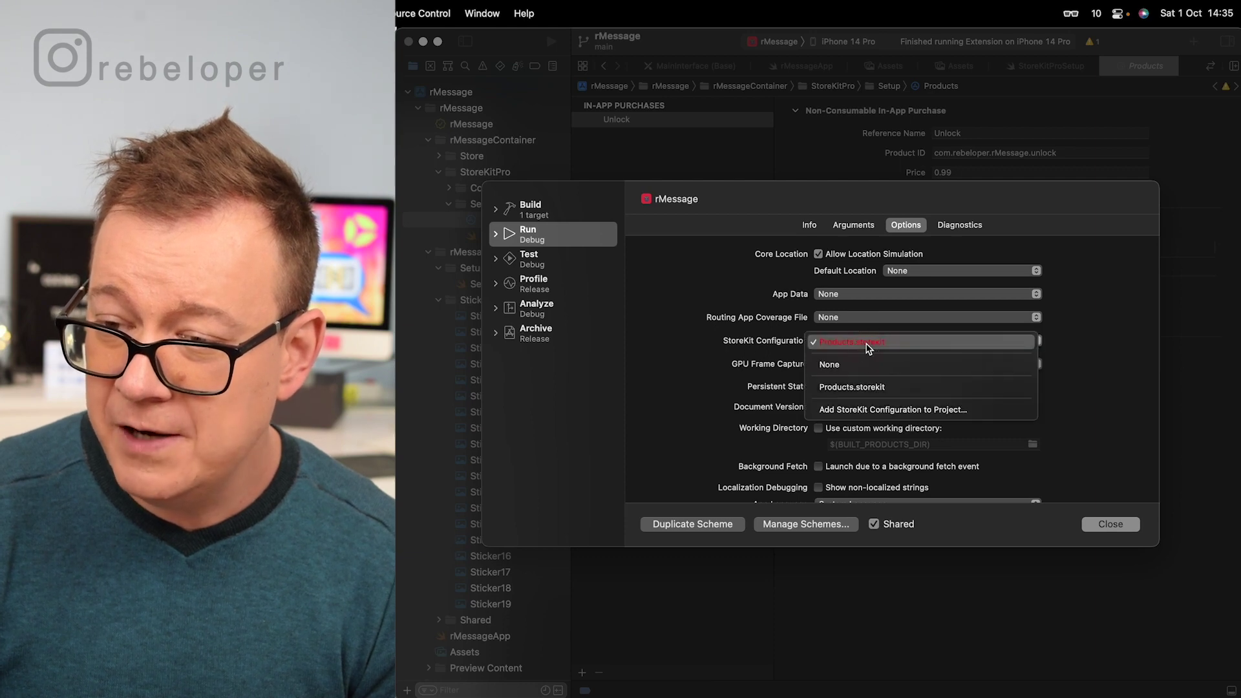
pyautogui.click(860, 387)
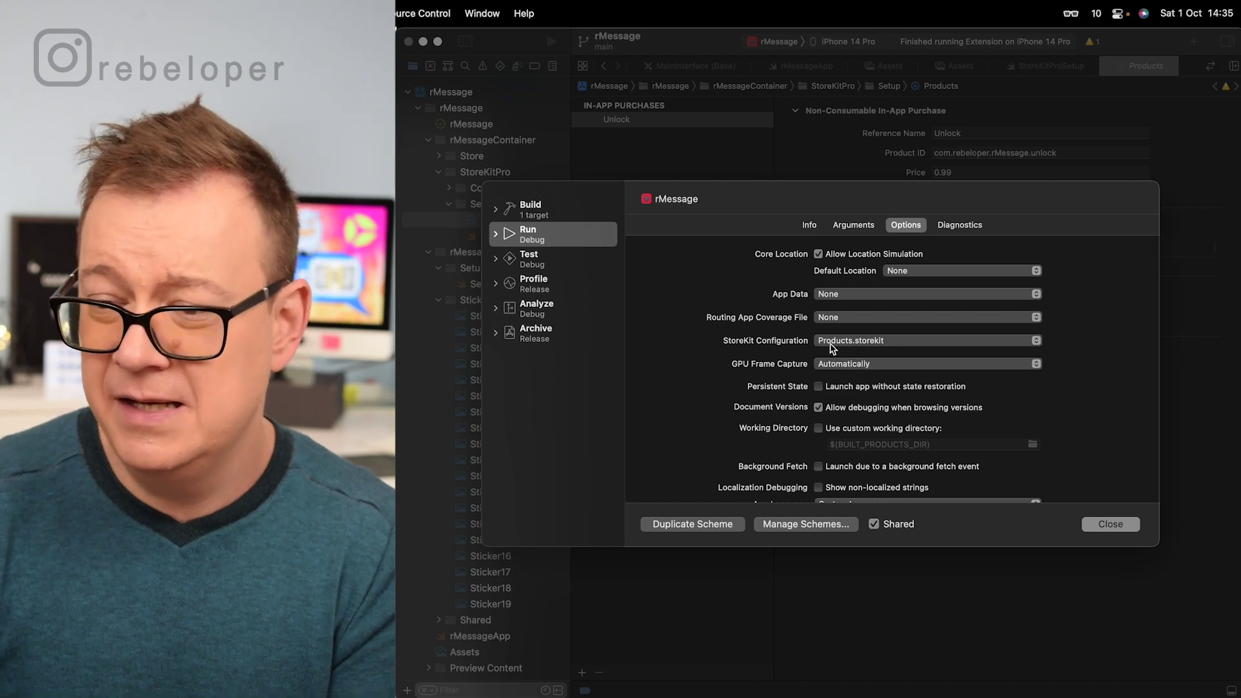
pyautogui.moveTo(872, 342)
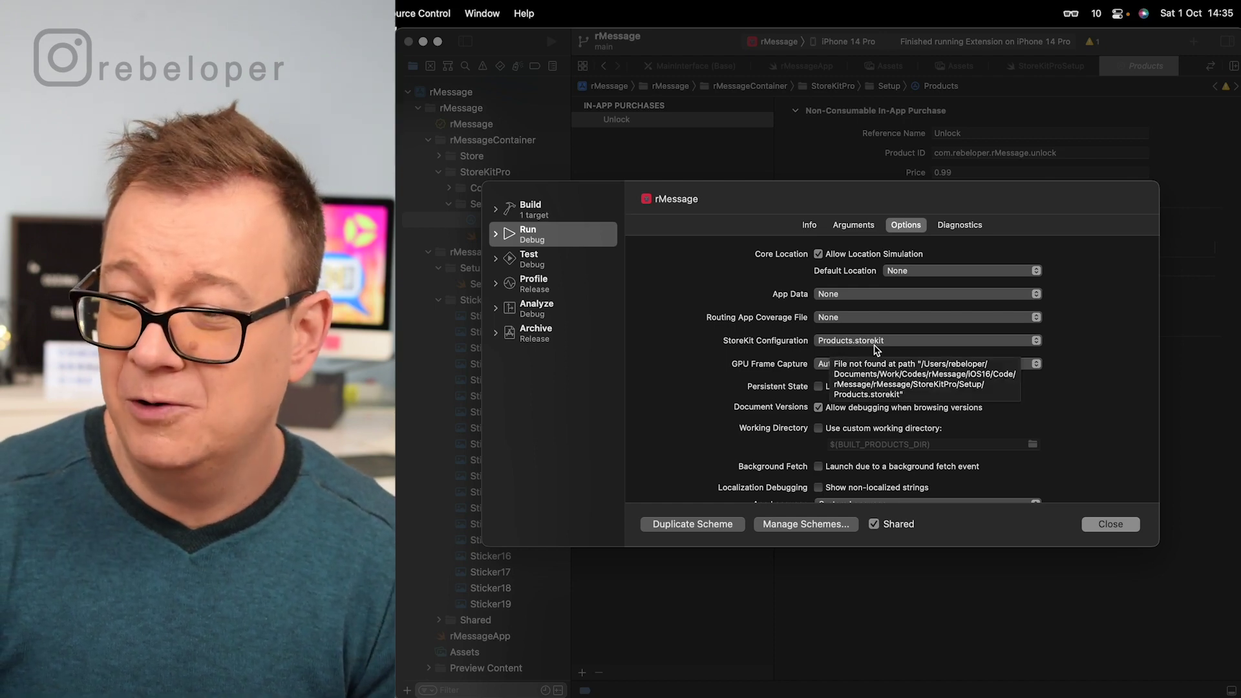
pyautogui.click(1122, 528)
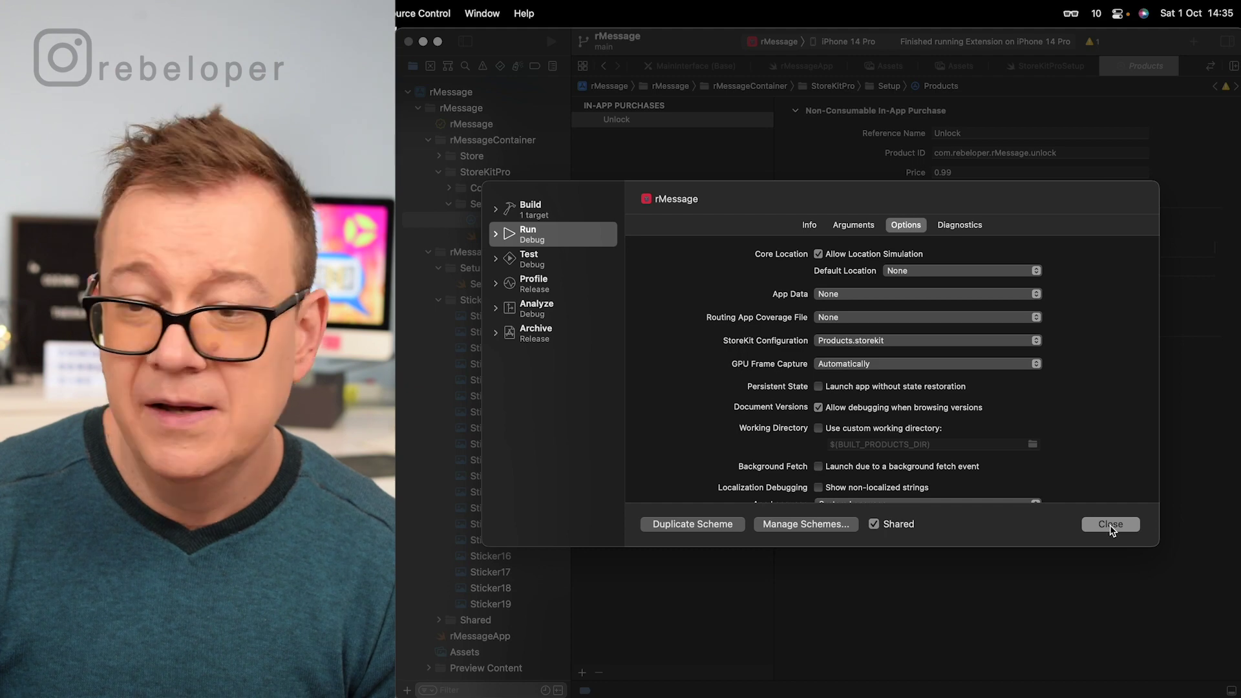
pyautogui.moveTo(1111, 529); pyautogui.dragTo(572, 244)
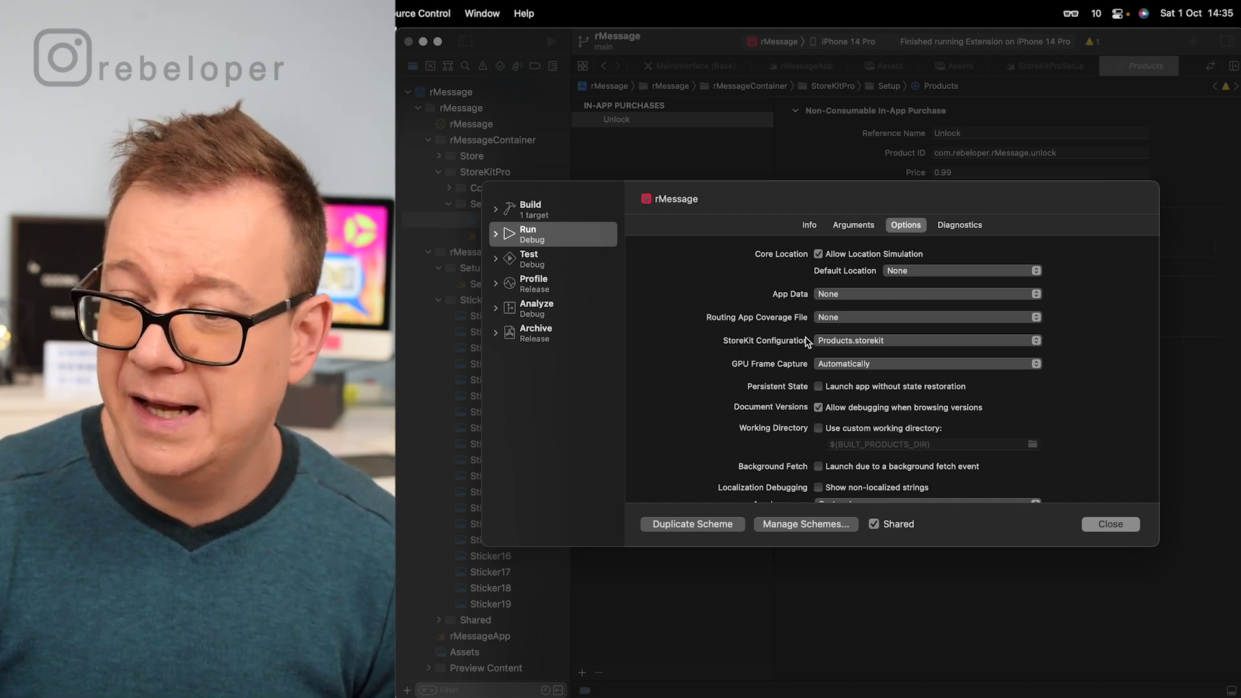
pyautogui.click(1114, 531)
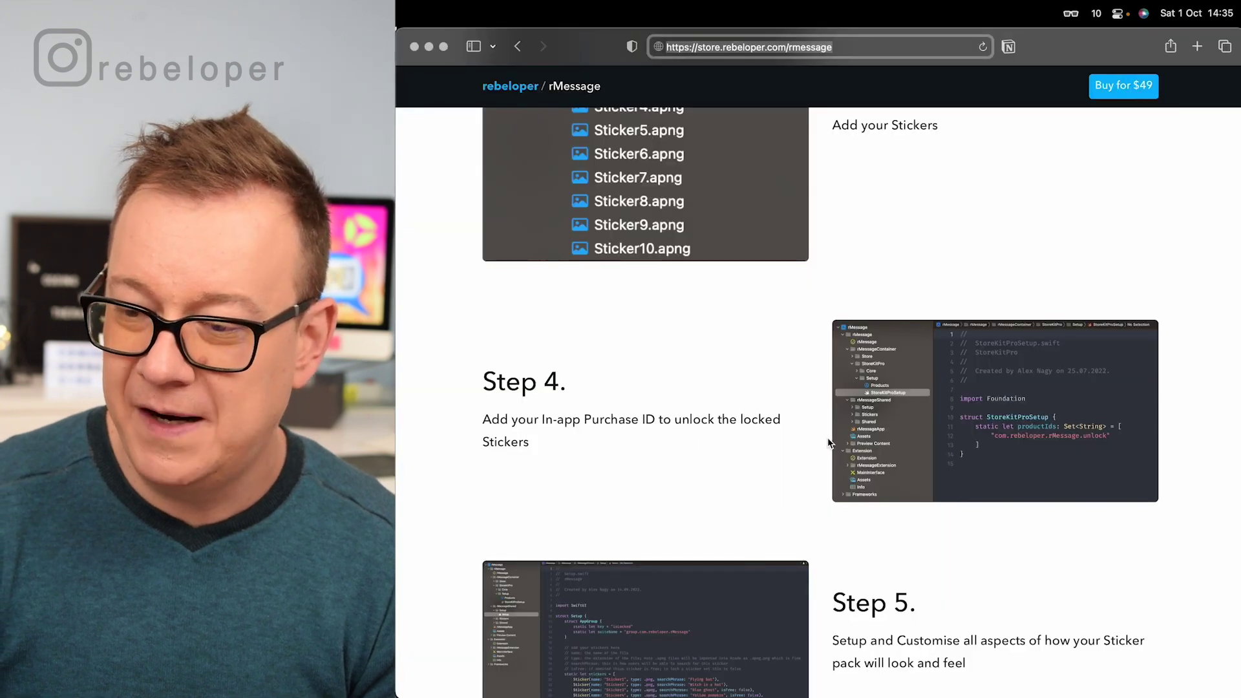
pyautogui.scroll(-3, 829, 443)
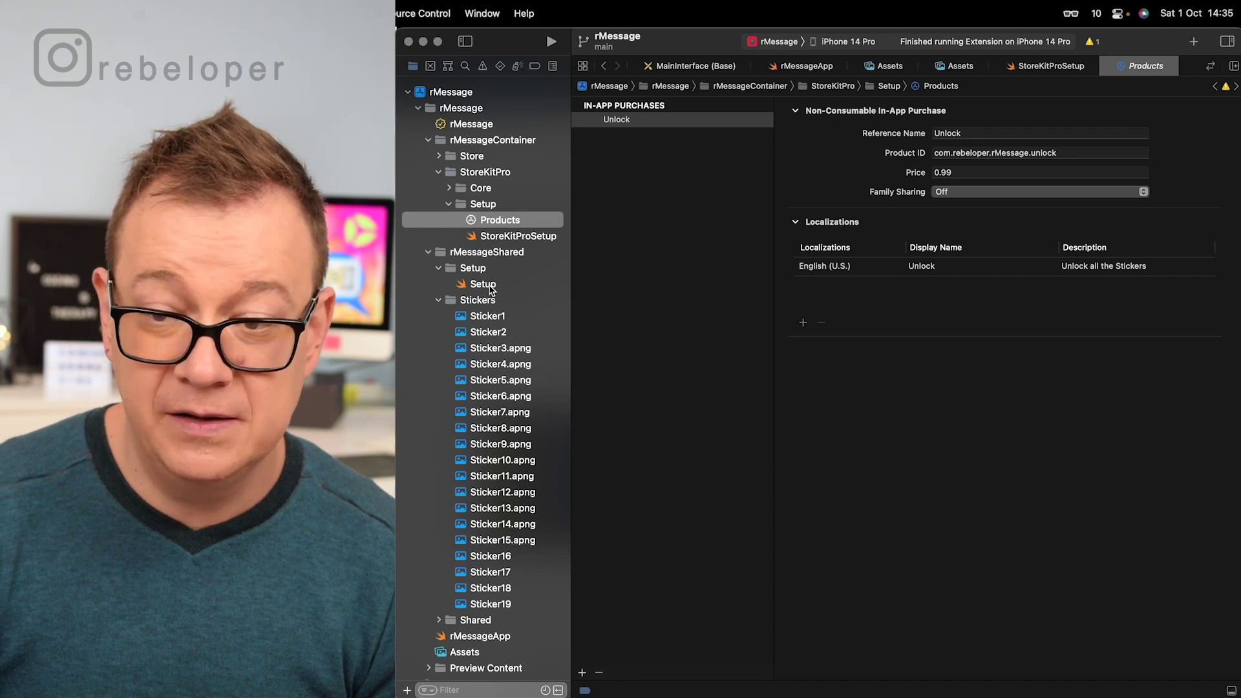
# - Open Setup.swift full-width and highlight the stickers array, Sticker1 and its searchPhrase
pyautogui.click(483, 284)
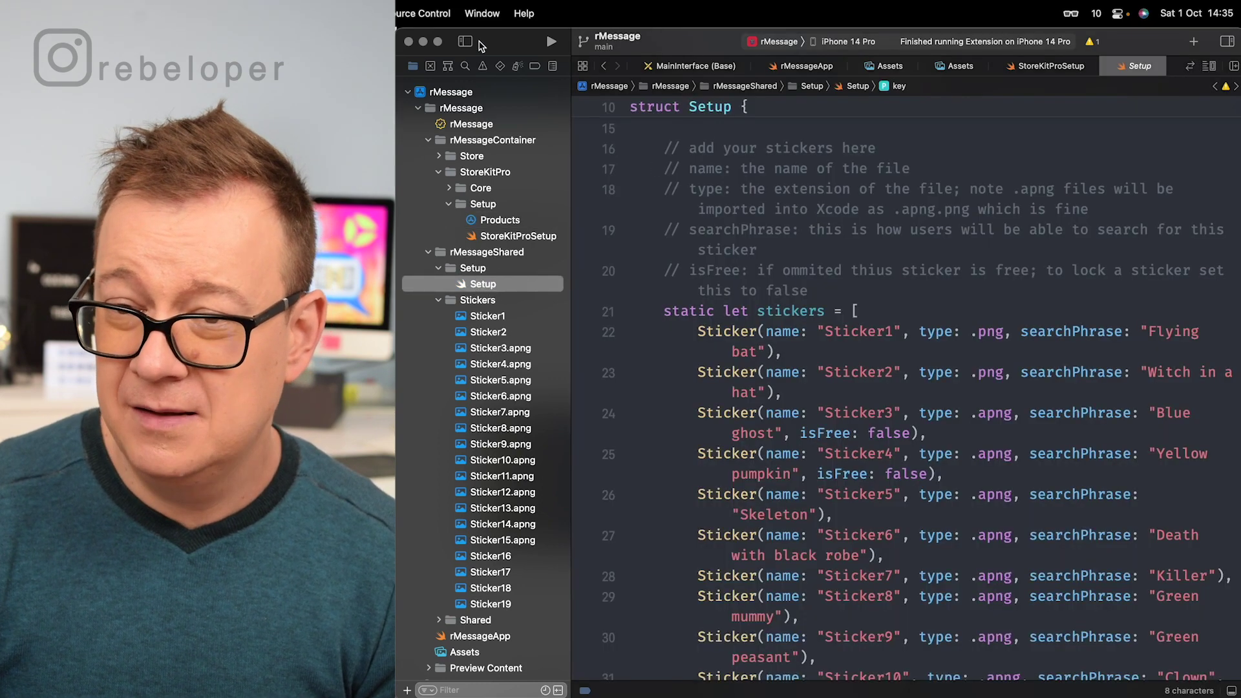
pyautogui.click(467, 42)
pyautogui.scroll(3, 486, 332)
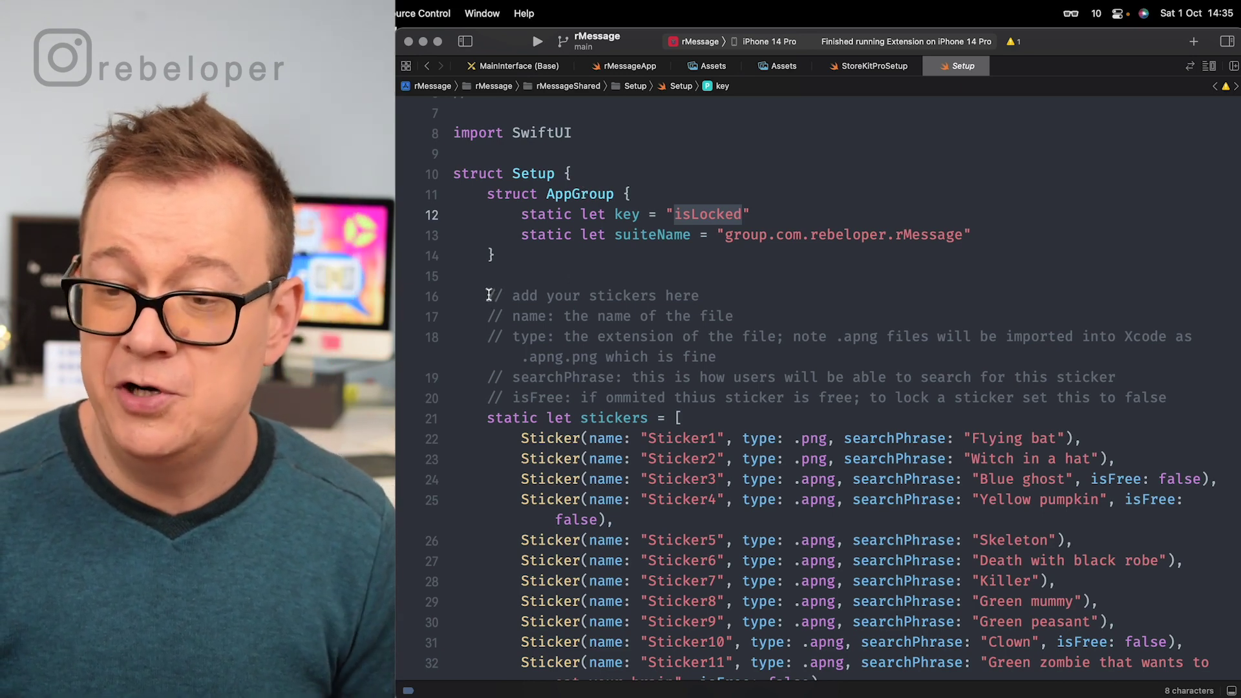
pyautogui.scroll(-5, 489, 295)
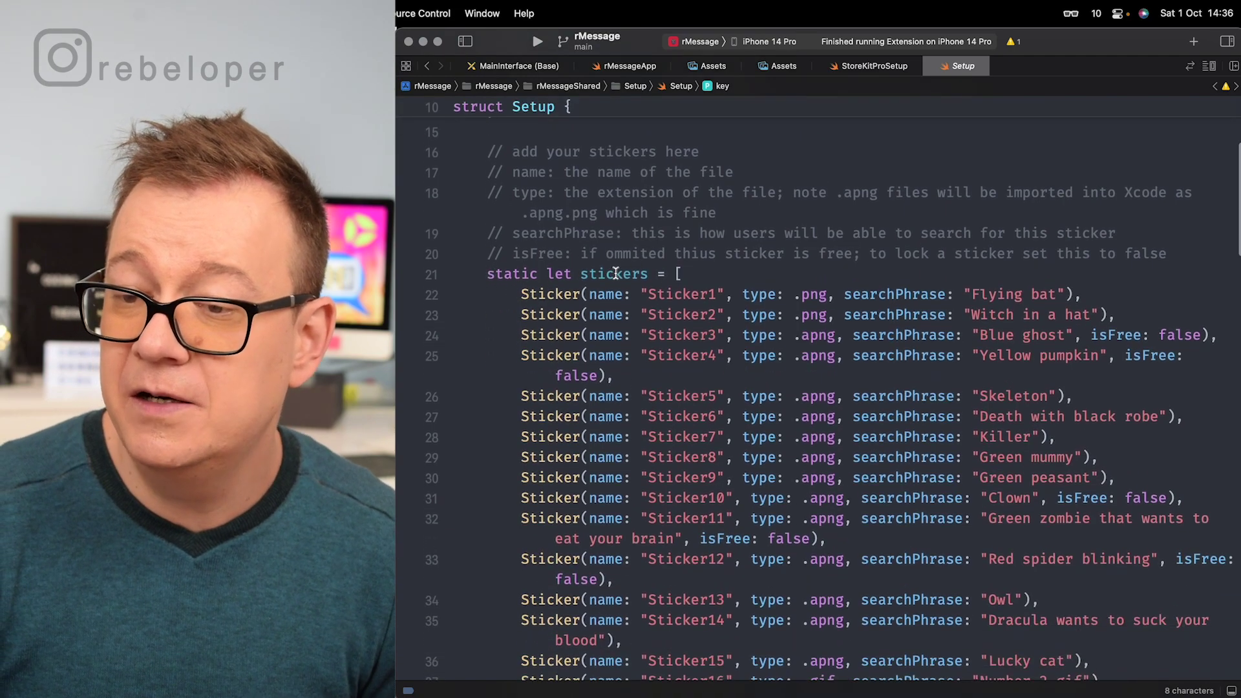
pyautogui.doubleClick(614, 274)
pyautogui.scroll(-2, 514, 302)
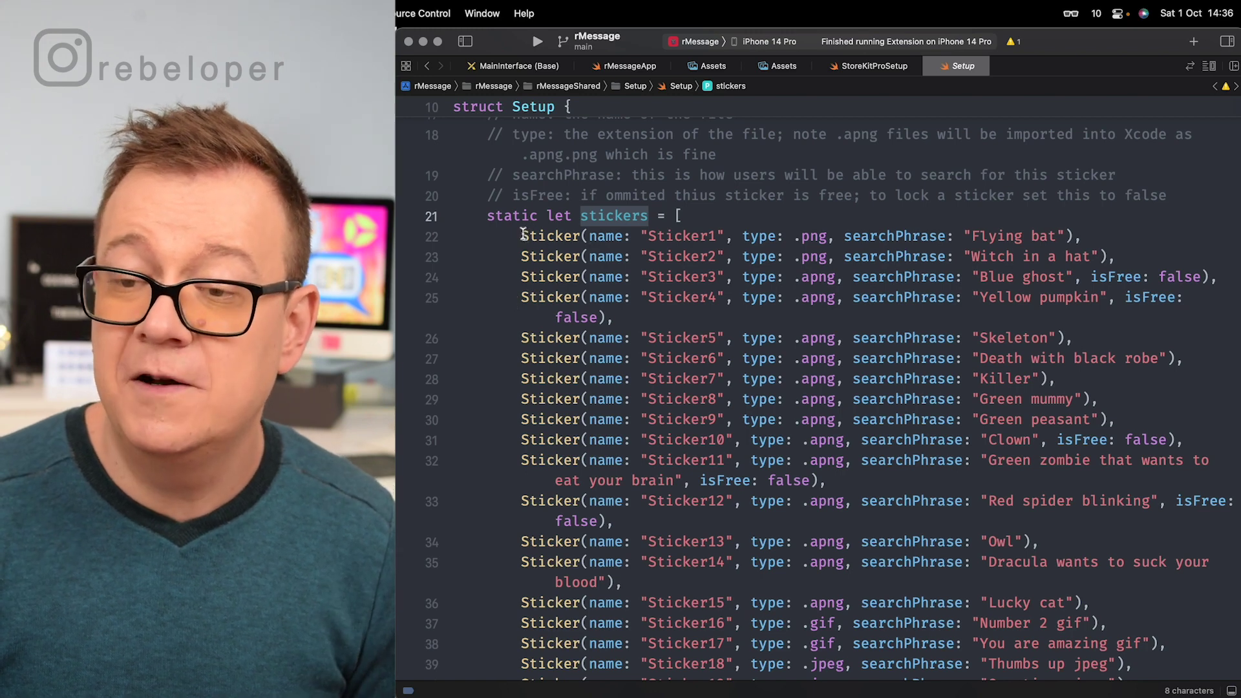
pyautogui.doubleClick(686, 235)
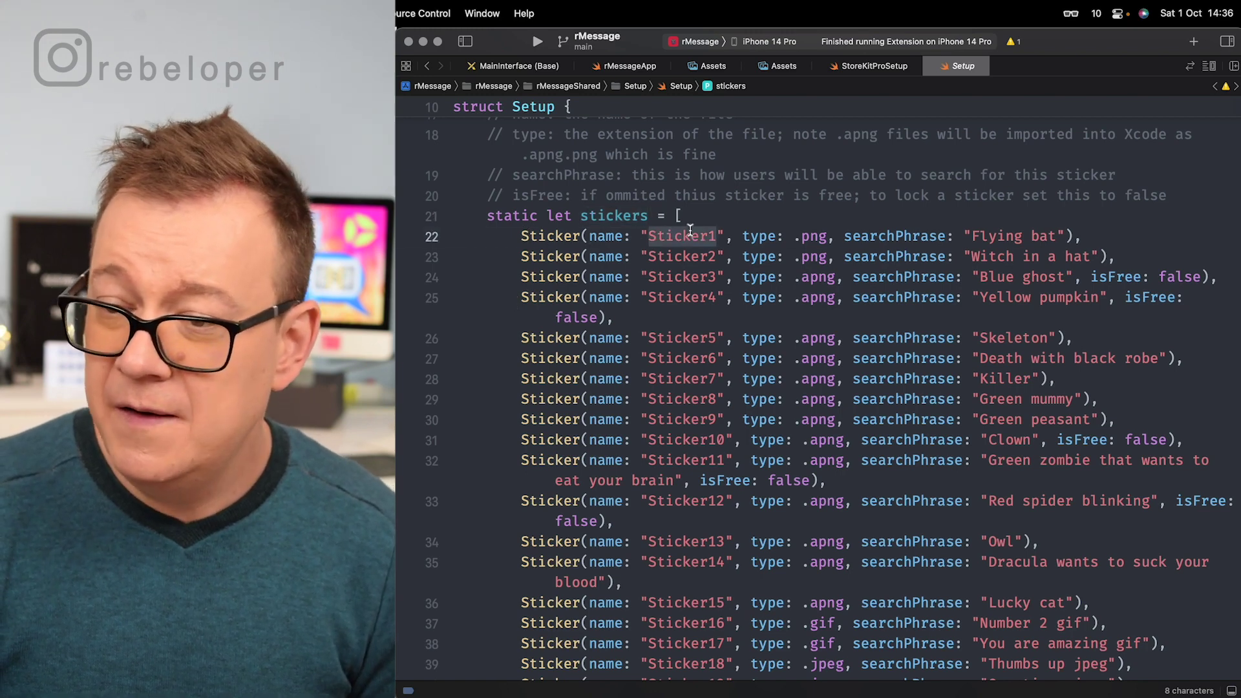
pyautogui.doubleClick(813, 235)
# - Highlight Sticker3's isFree: false setting and the Background struct name
pyautogui.doubleClick(914, 236)
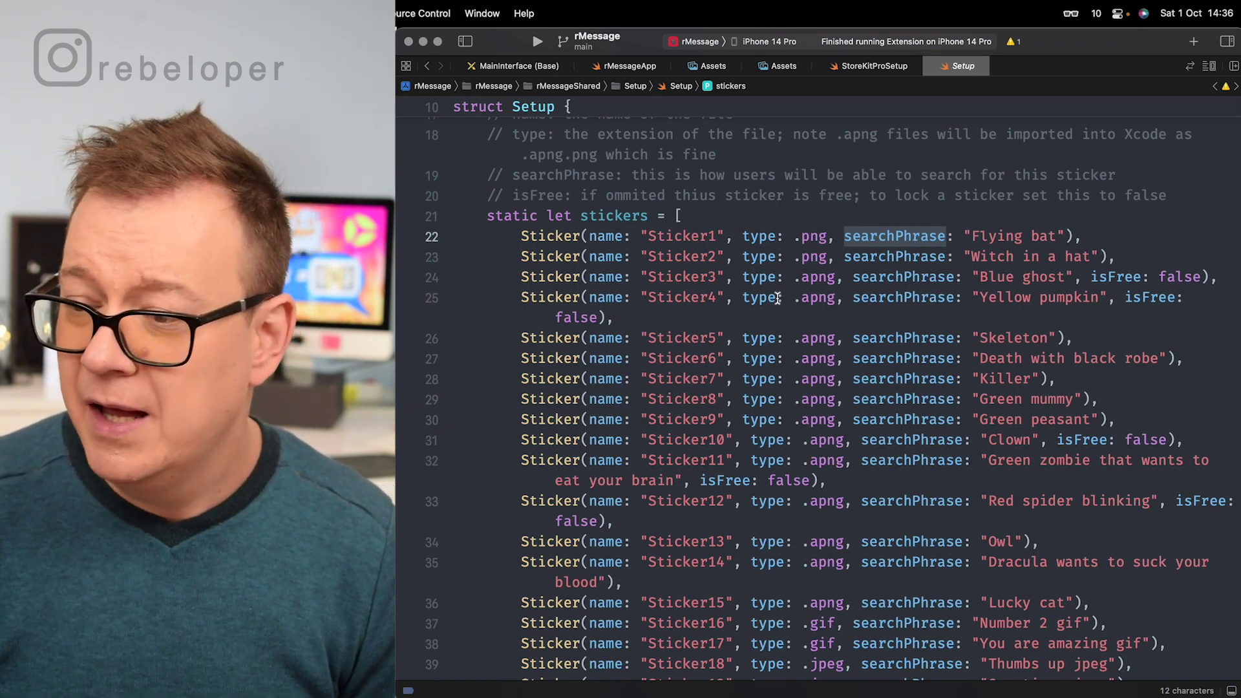
pyautogui.scroll(-2, 776, 298)
pyautogui.doubleClick(1118, 241)
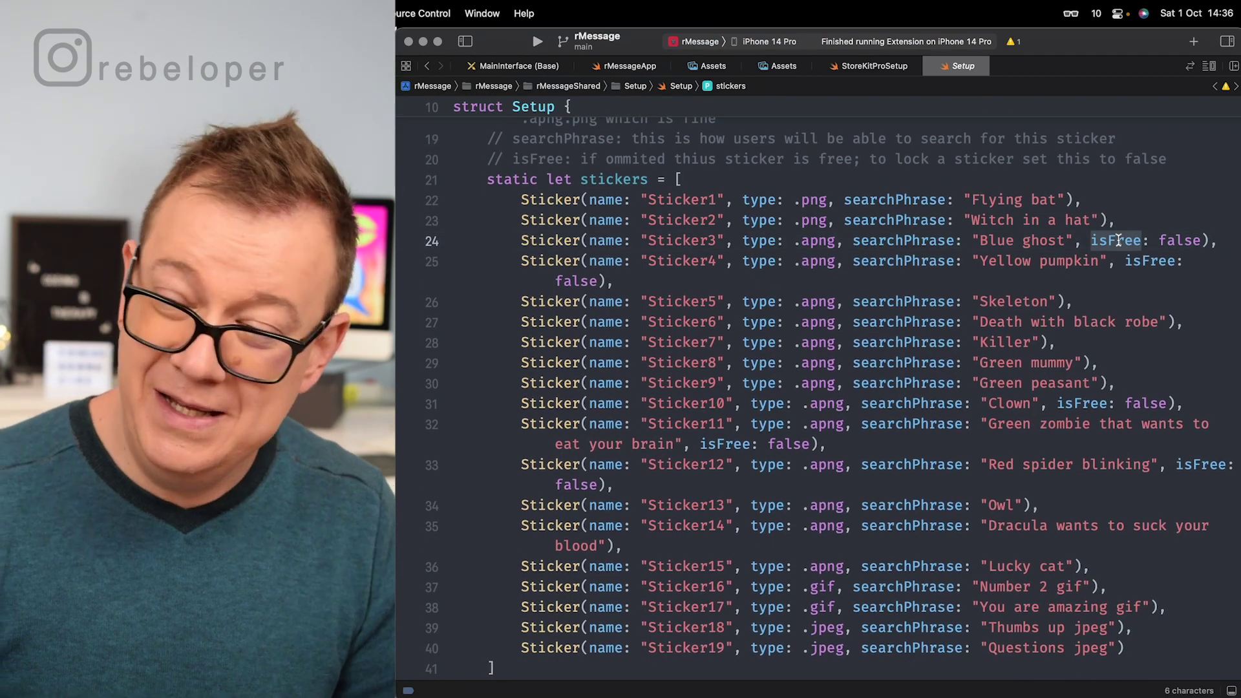
pyautogui.doubleClick(1180, 240)
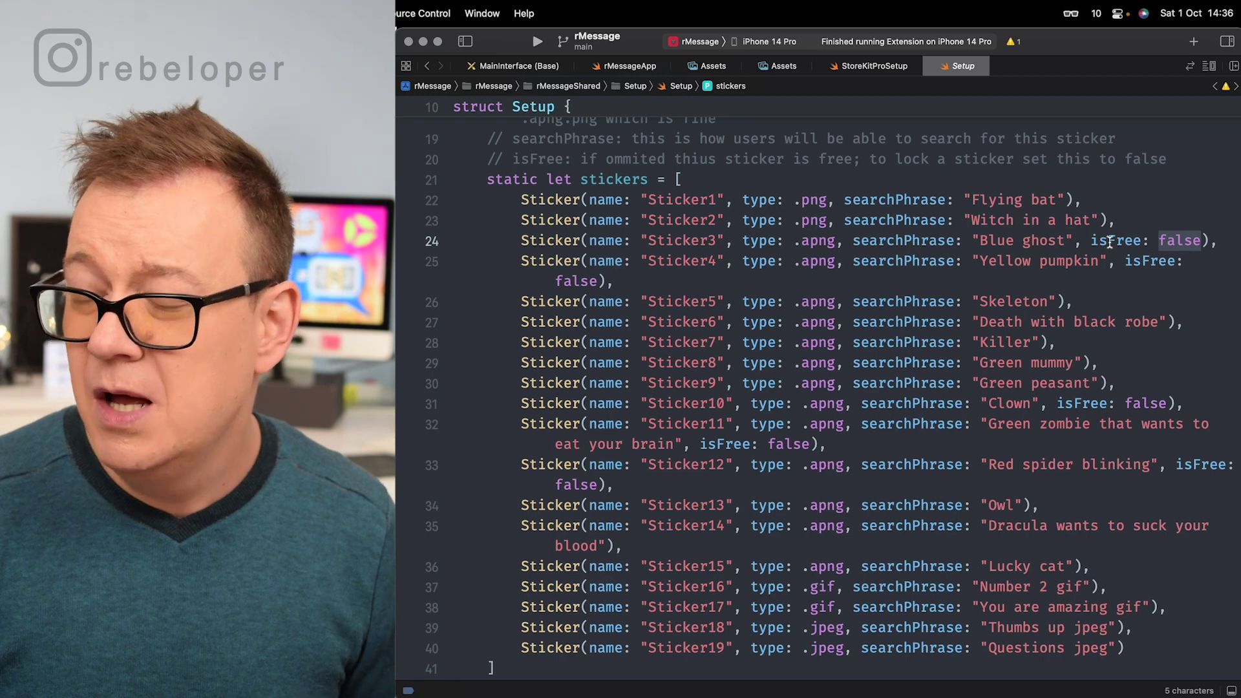
pyautogui.moveTo(1209, 241); pyautogui.dragTo(522, 242)
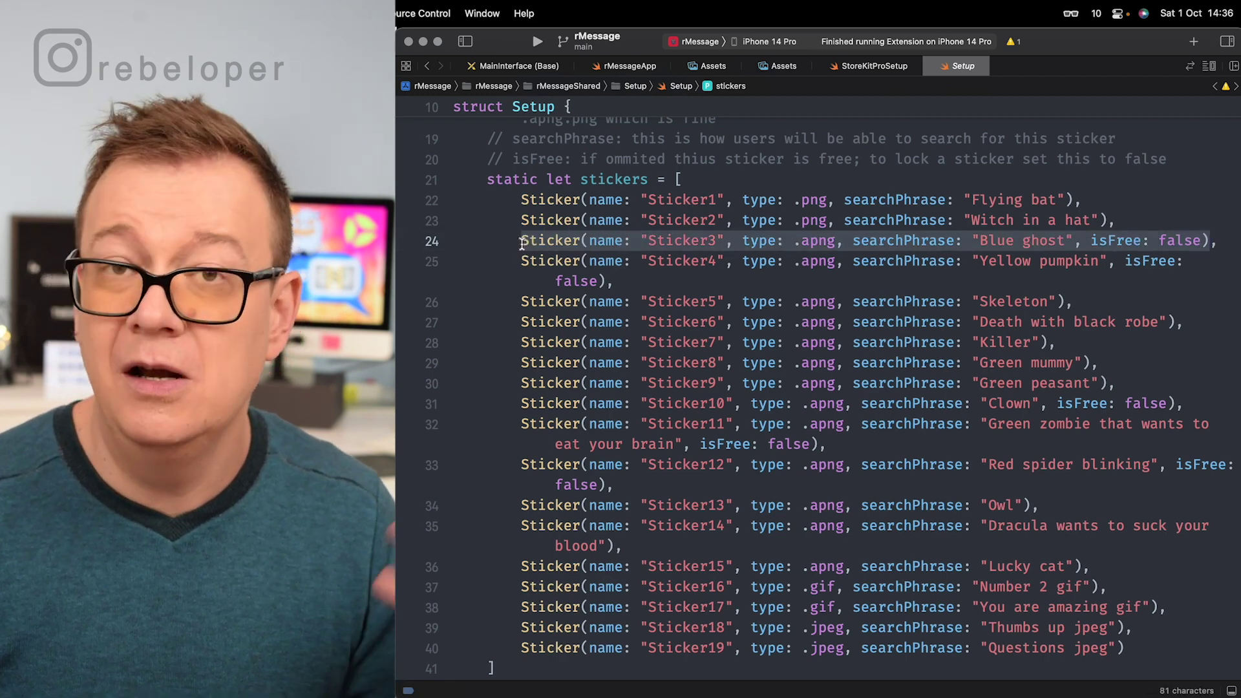
pyautogui.doubleClick(1117, 240)
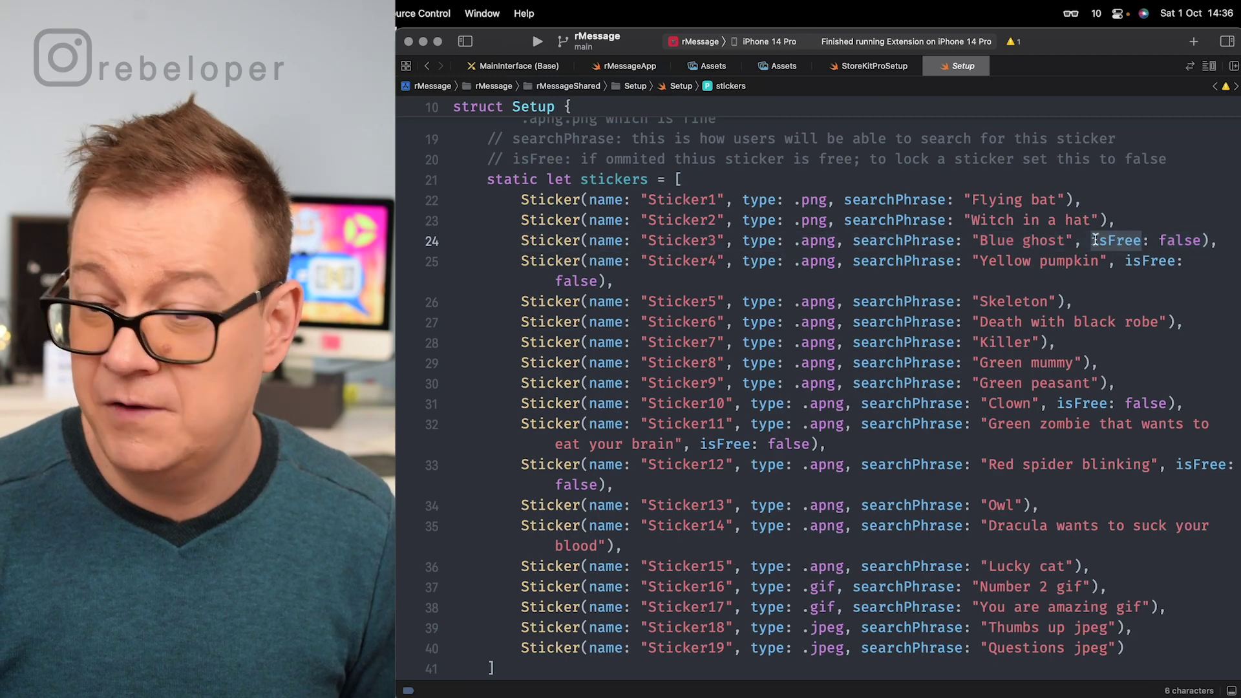
pyautogui.scroll(-5, 647, 289)
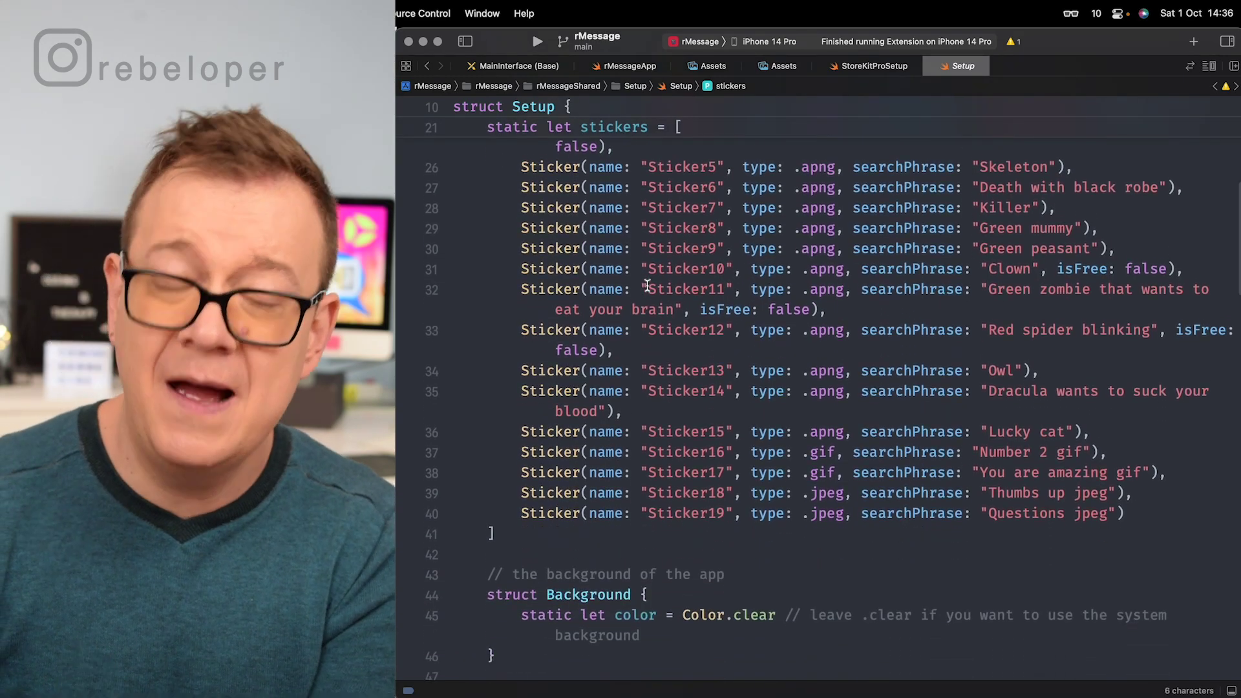
pyautogui.scroll(-5, 647, 288)
pyautogui.scroll(-3, 647, 288)
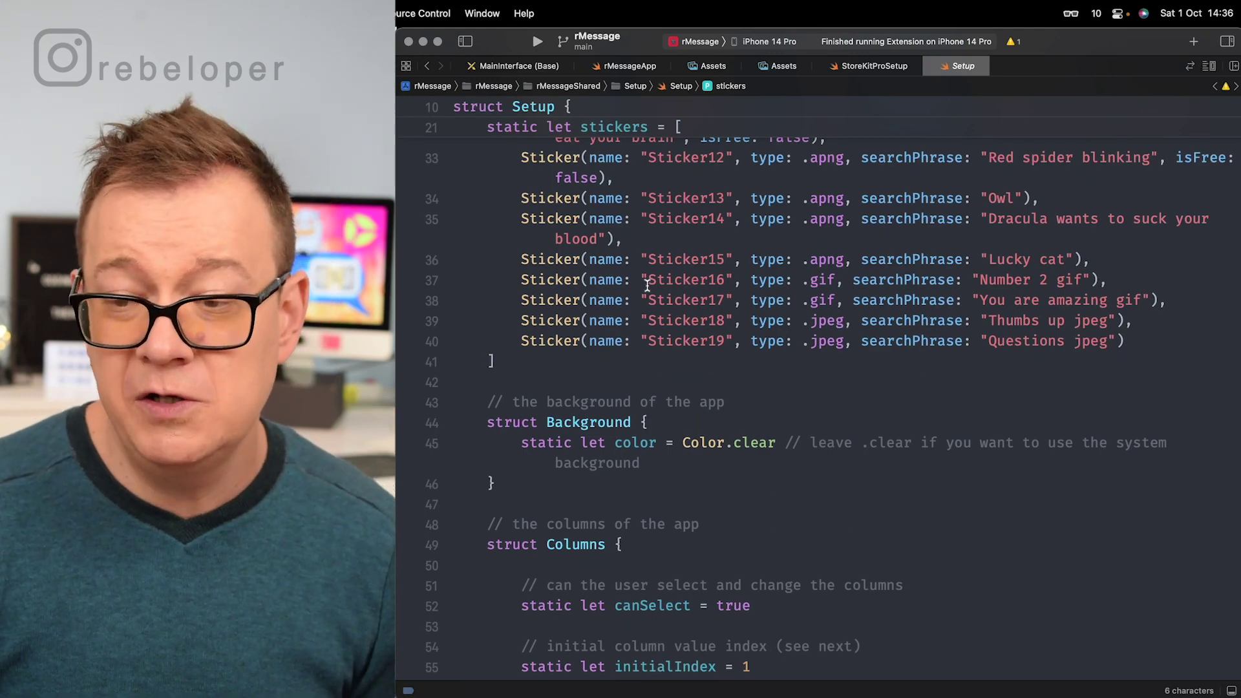
pyautogui.doubleClick(586, 419)
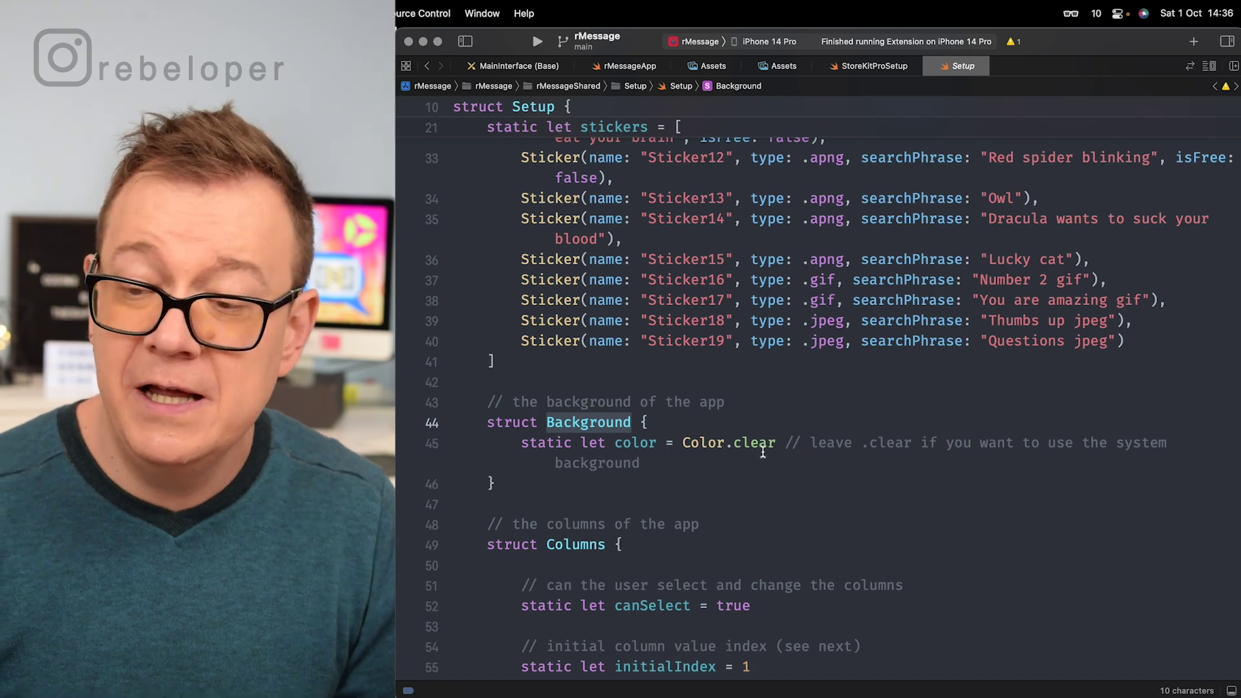
pyautogui.scroll(-5, 693, 469)
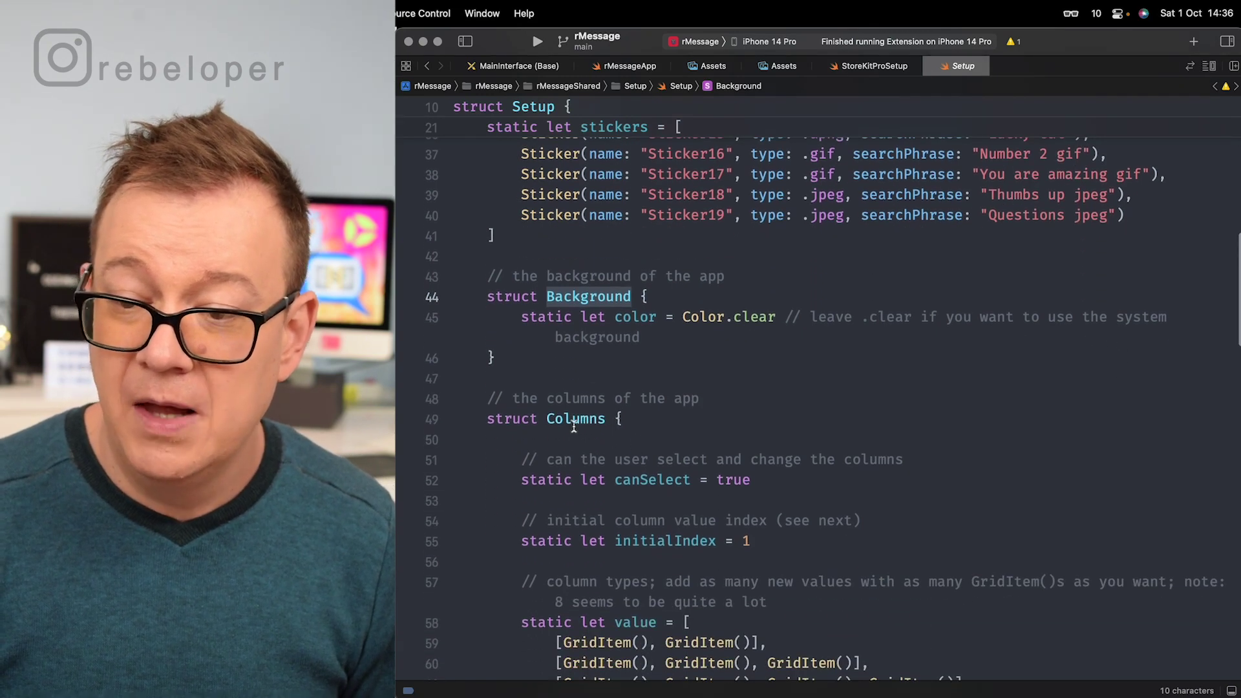
pyautogui.scroll(-1, 575, 419)
pyautogui.scroll(-2, 575, 420)
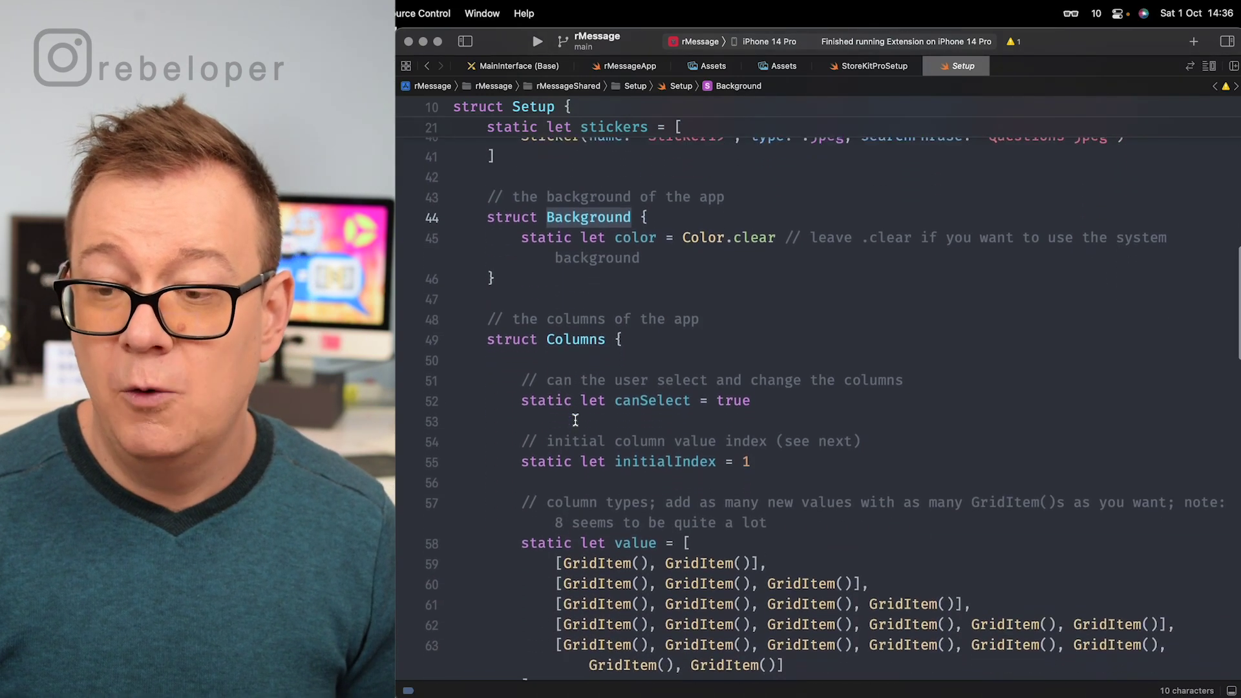
pyautogui.scroll(-3, 575, 420)
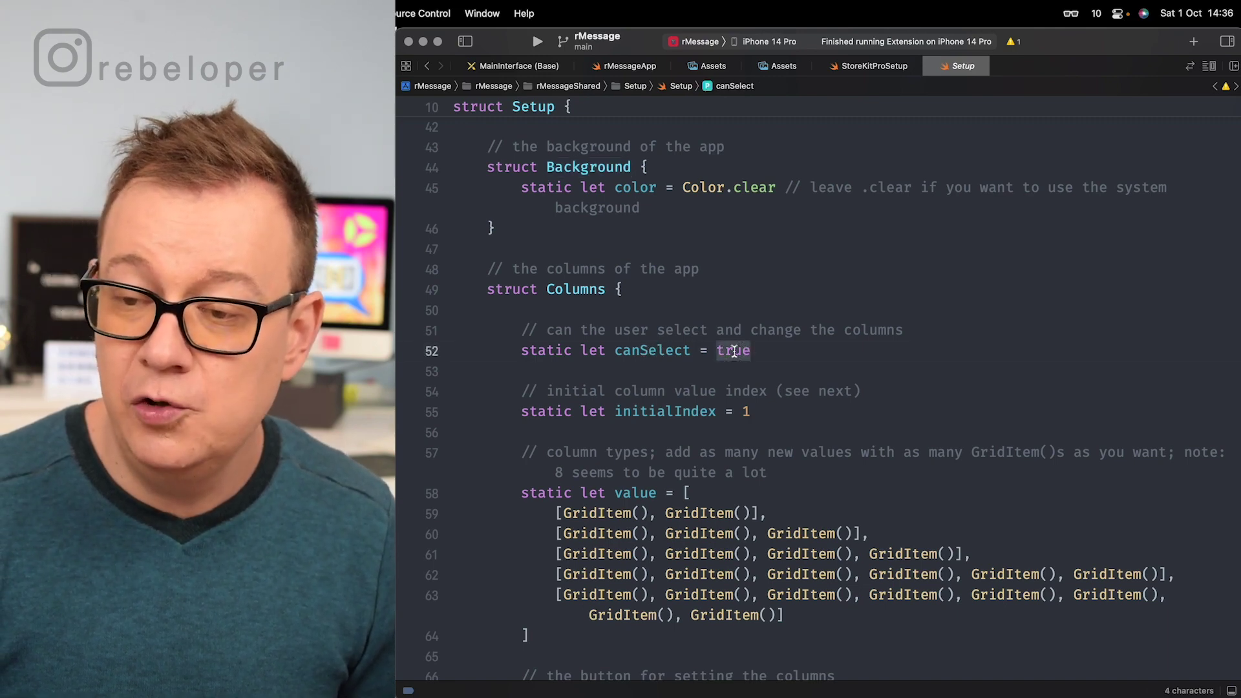
pyautogui.doubleClick(644, 350)
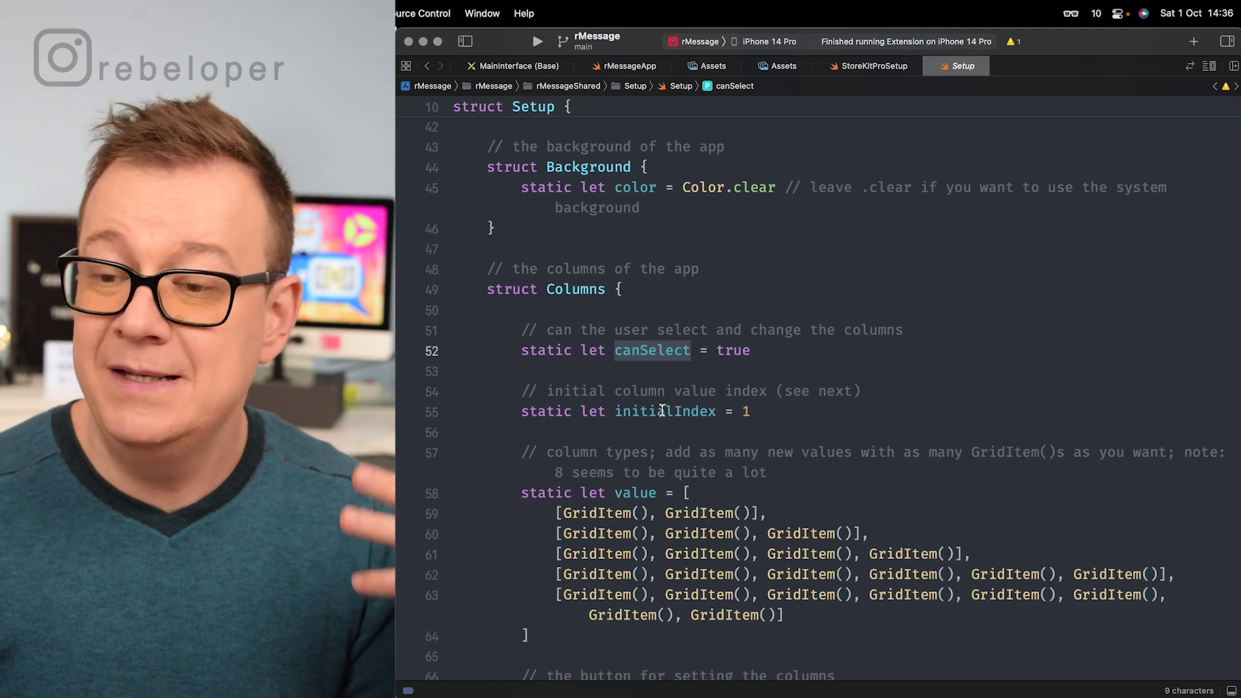
pyautogui.click(665, 411)
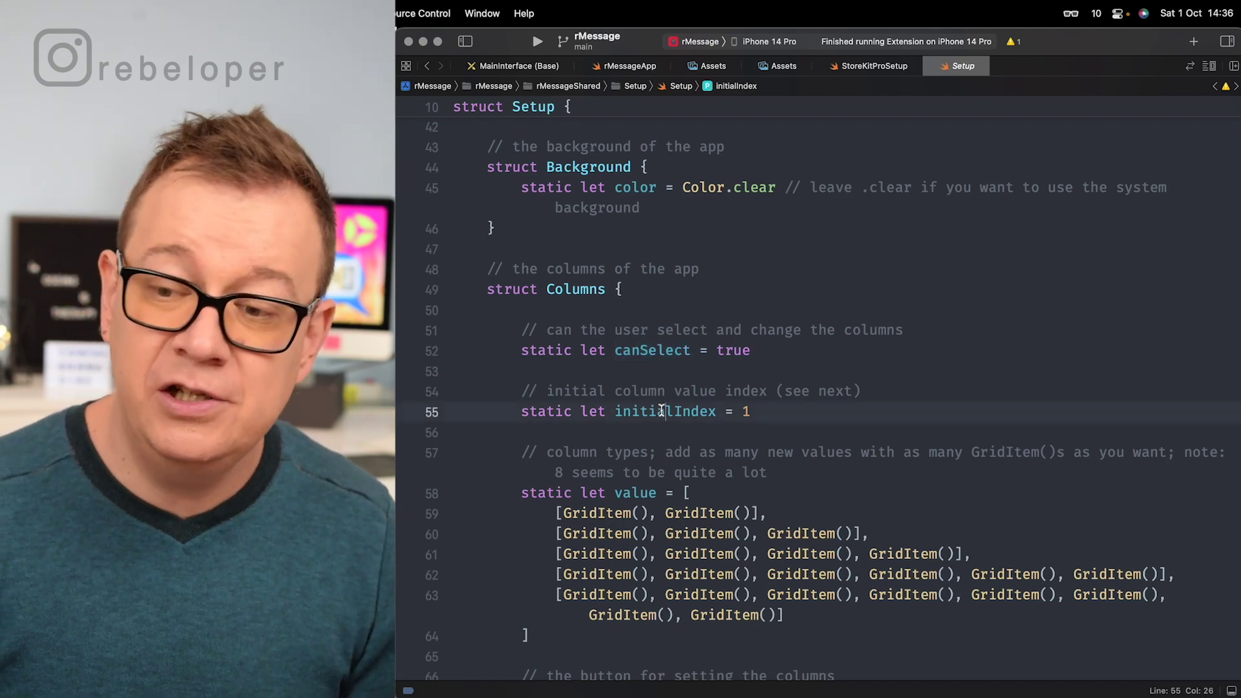
pyautogui.doubleClick(635, 493)
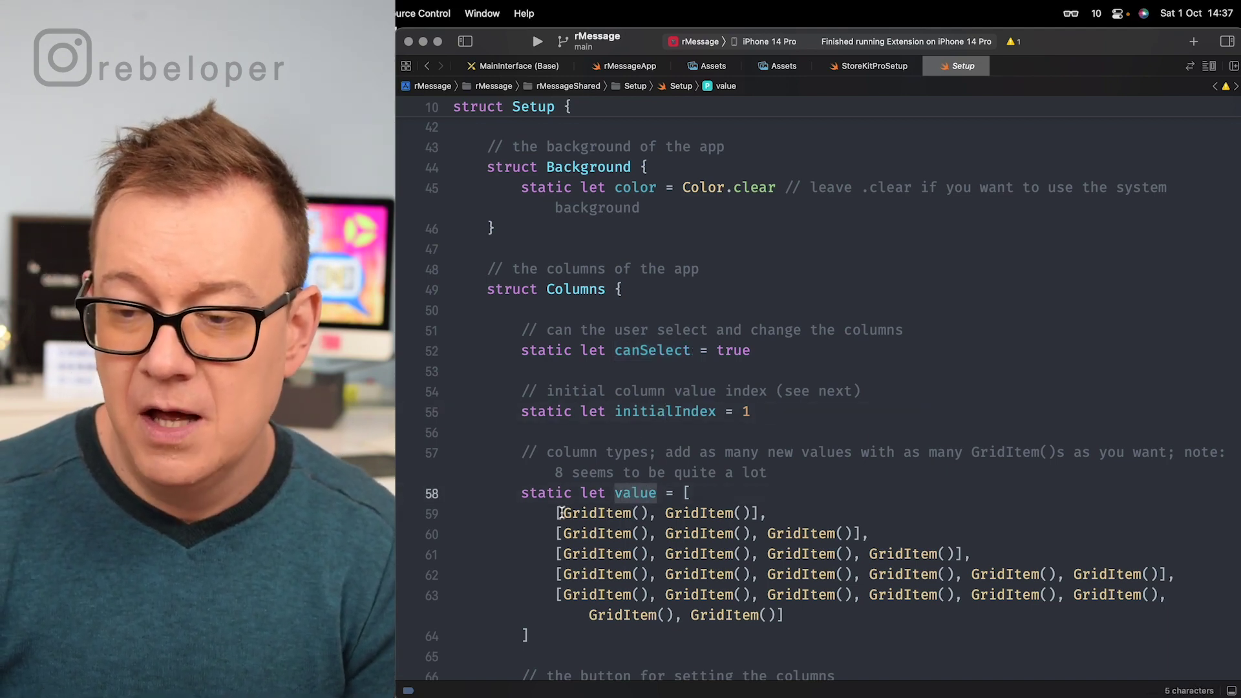
pyautogui.moveTo(559, 513); pyautogui.dragTo(648, 513)
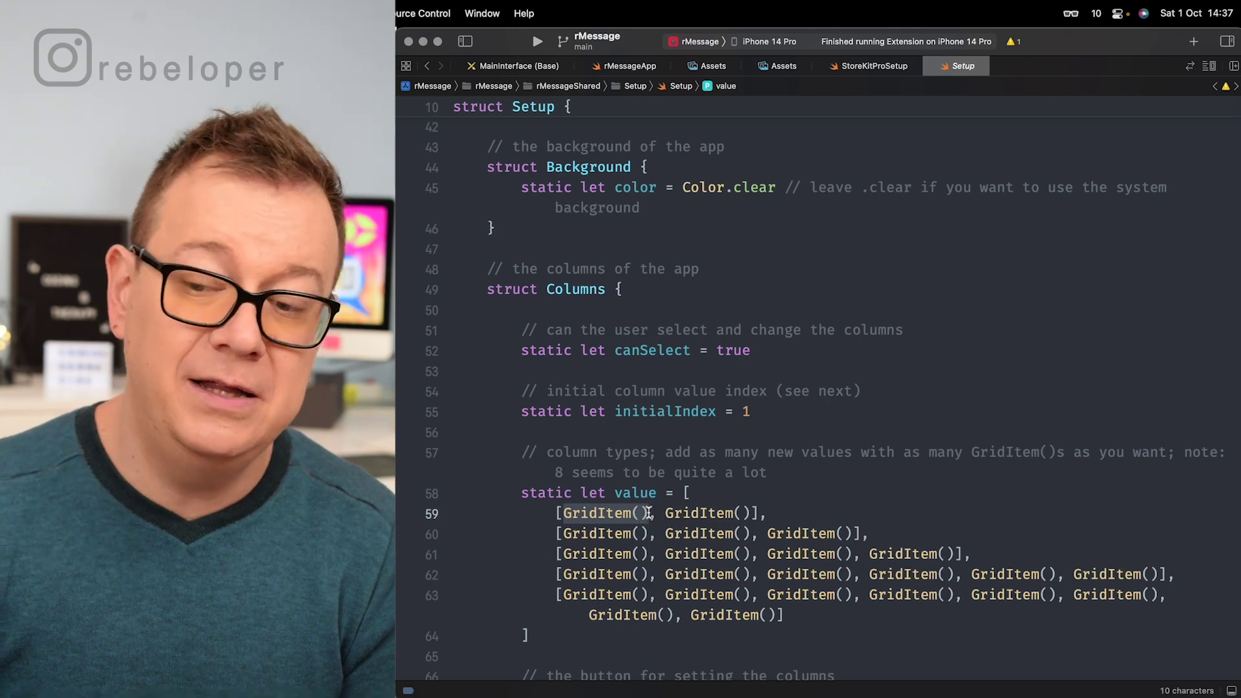
pyautogui.moveTo(766, 512); pyautogui.dragTo(557, 512)
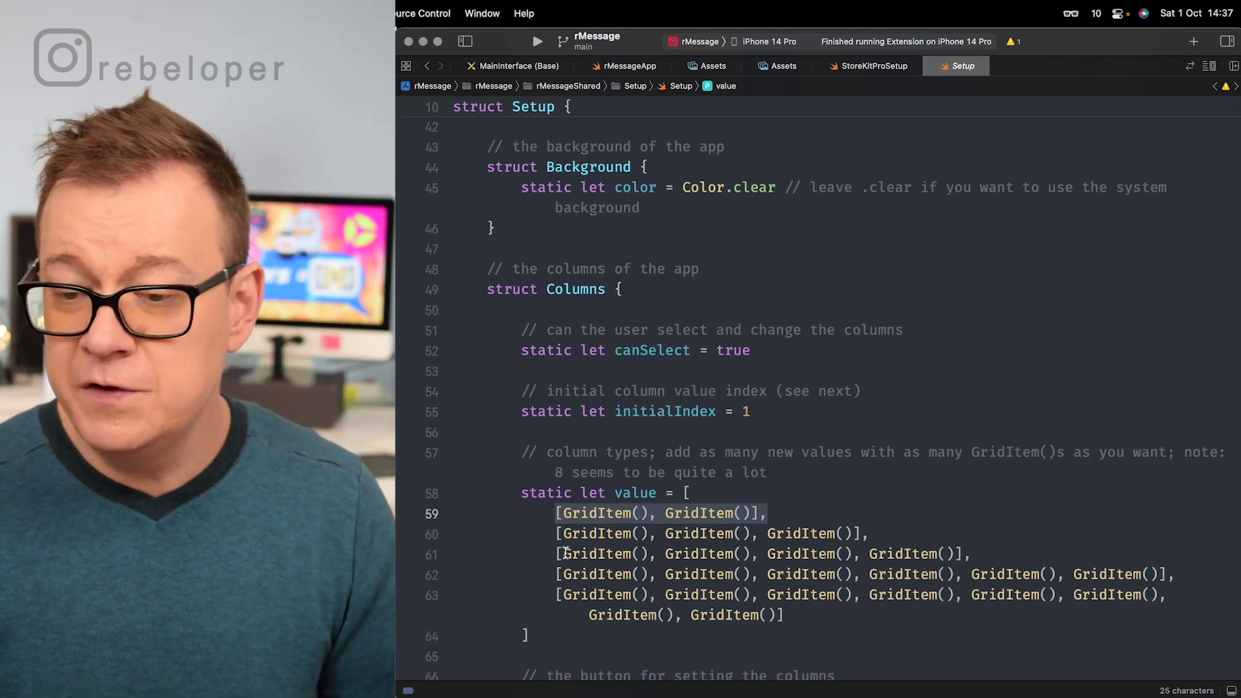
pyautogui.doubleClick(632, 492)
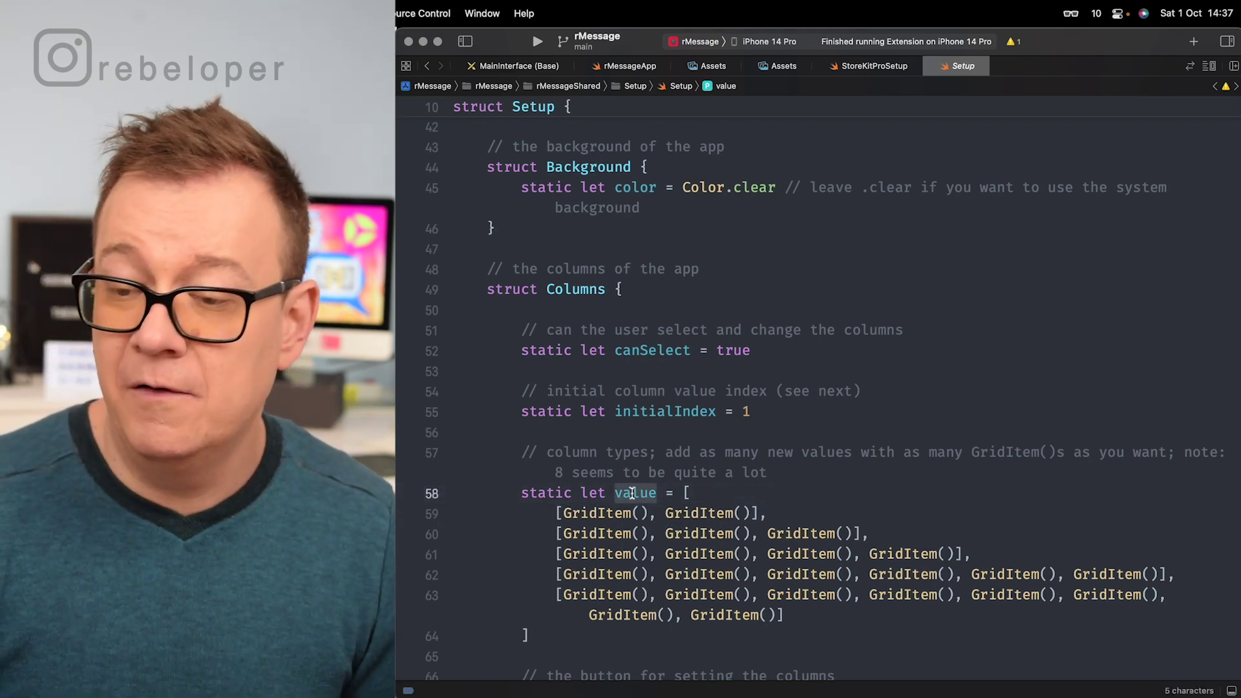
pyautogui.moveTo(877, 534); pyautogui.dragTo(857, 607)
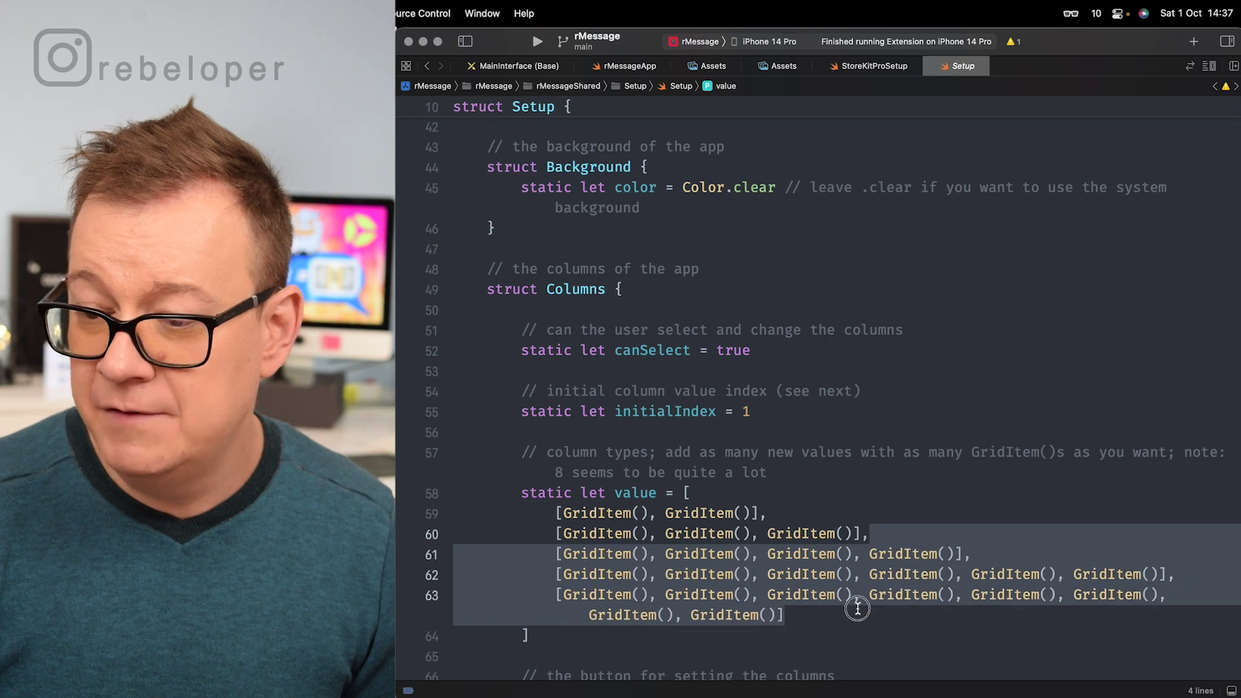
pyautogui.press('Delete')
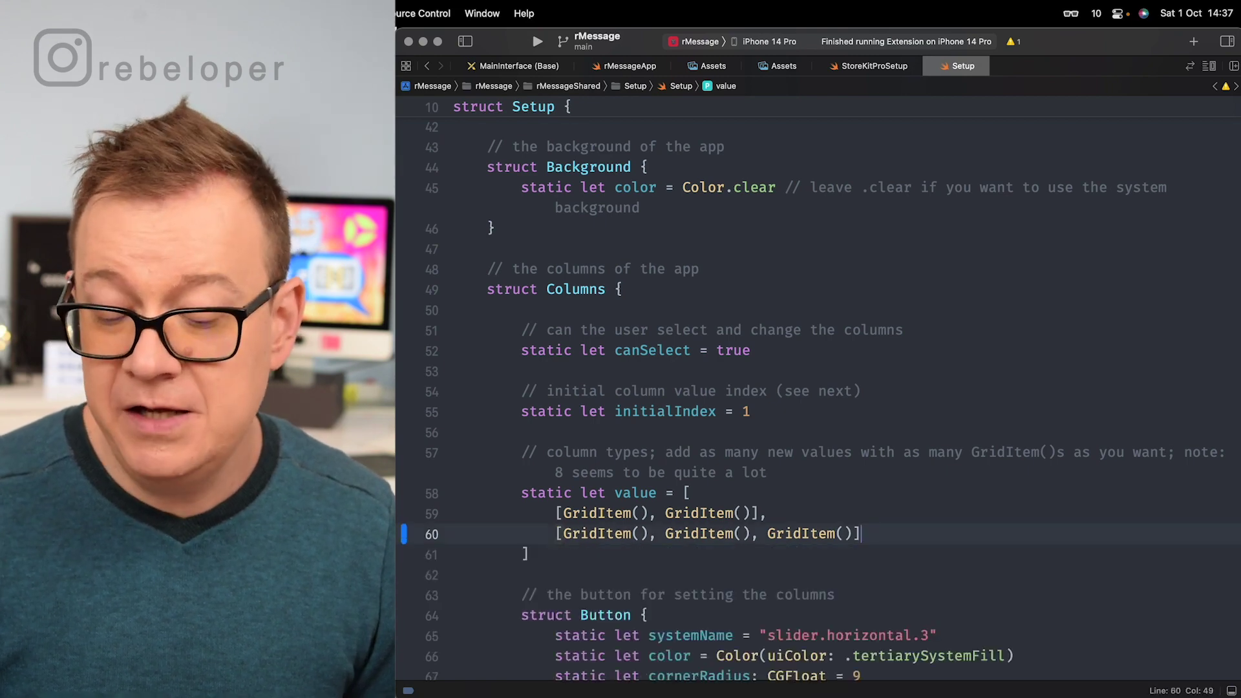
pyautogui.press('super+z')
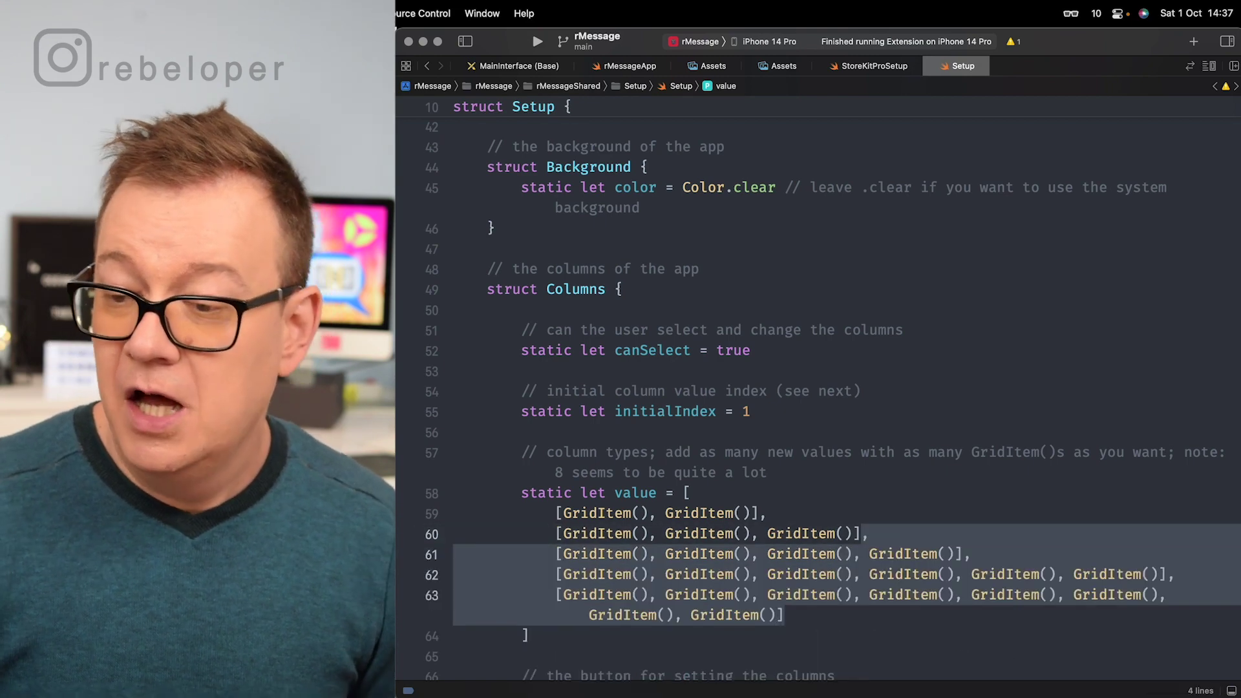
pyautogui.click(876, 531)
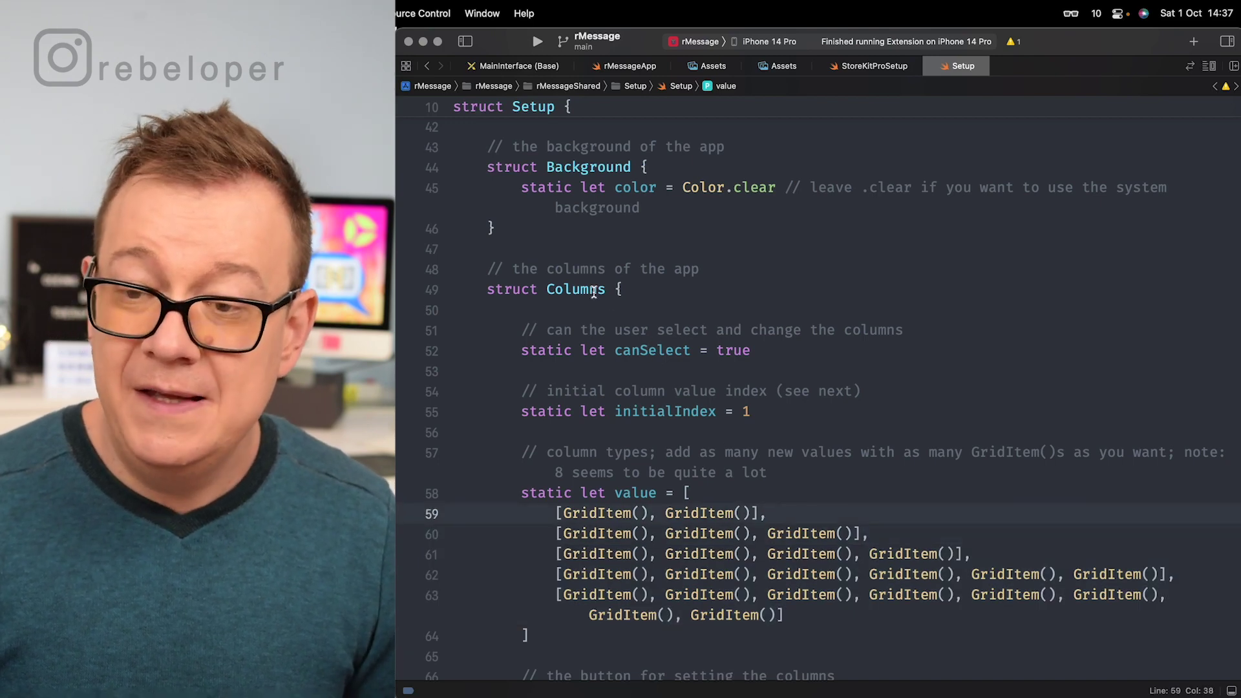
pyautogui.scroll(-5, 594, 291)
pyautogui.scroll(-5, 593, 291)
pyautogui.scroll(-1, 607, 427)
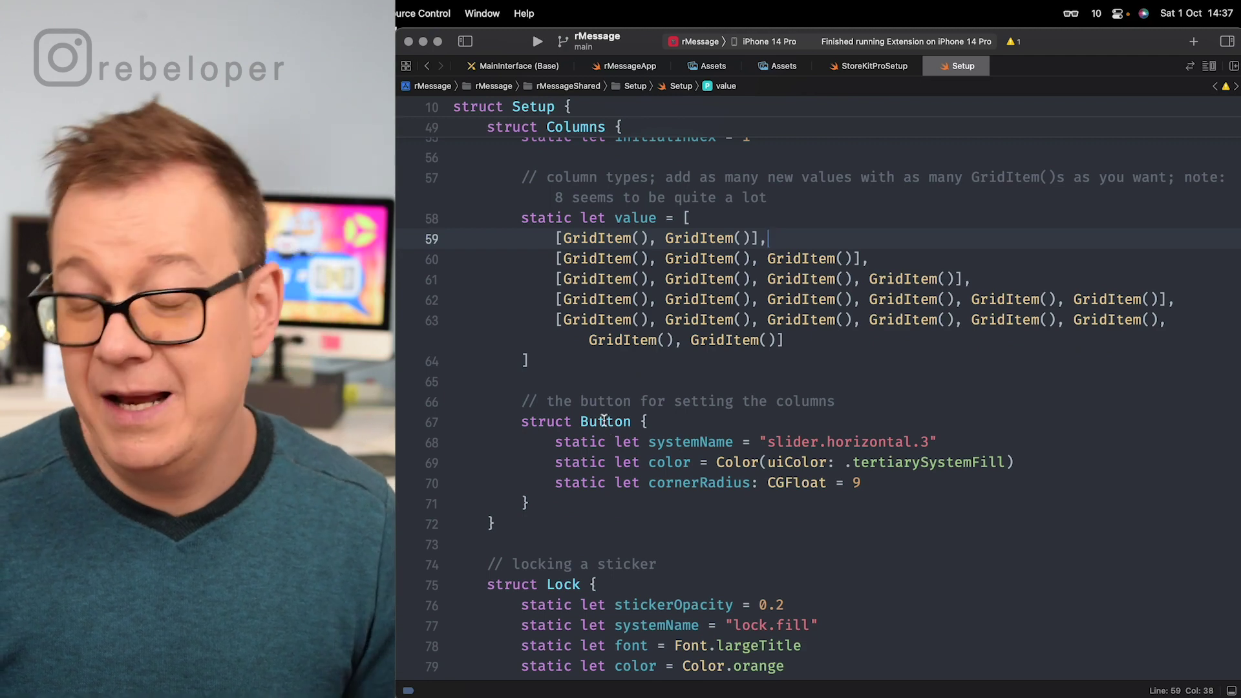
pyautogui.doubleClick(698, 441)
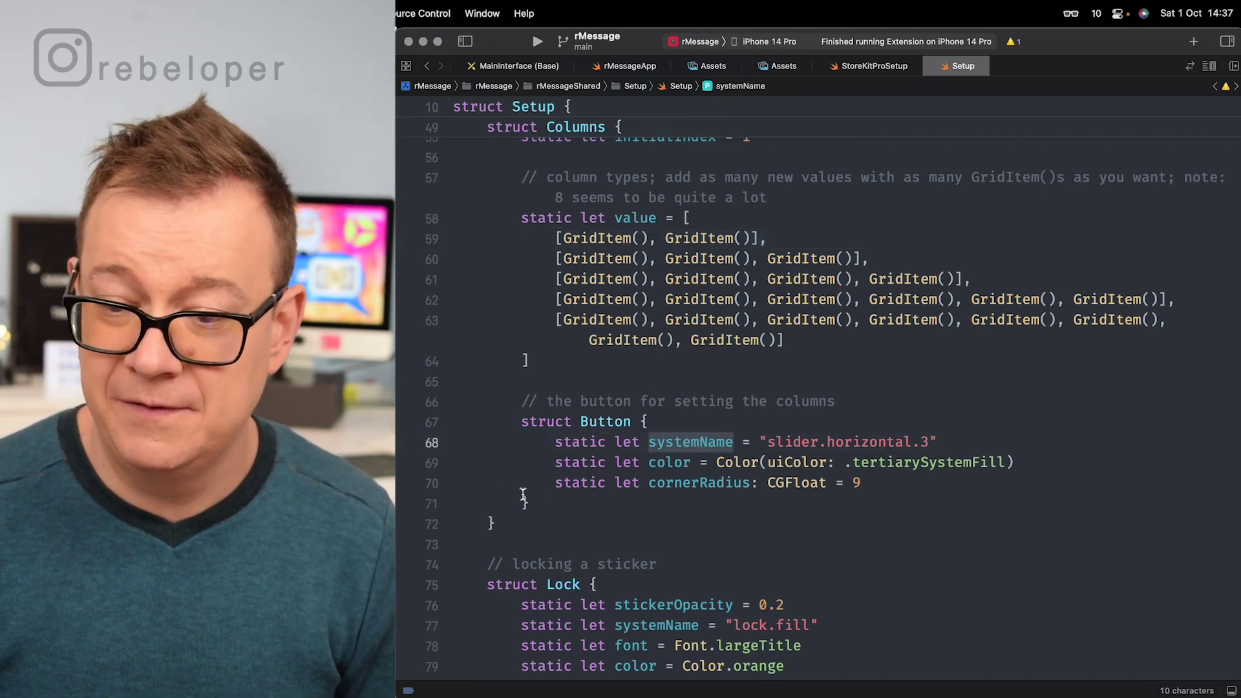
pyautogui.scroll(-3, 484, 469)
pyautogui.scroll(-5, 520, 447)
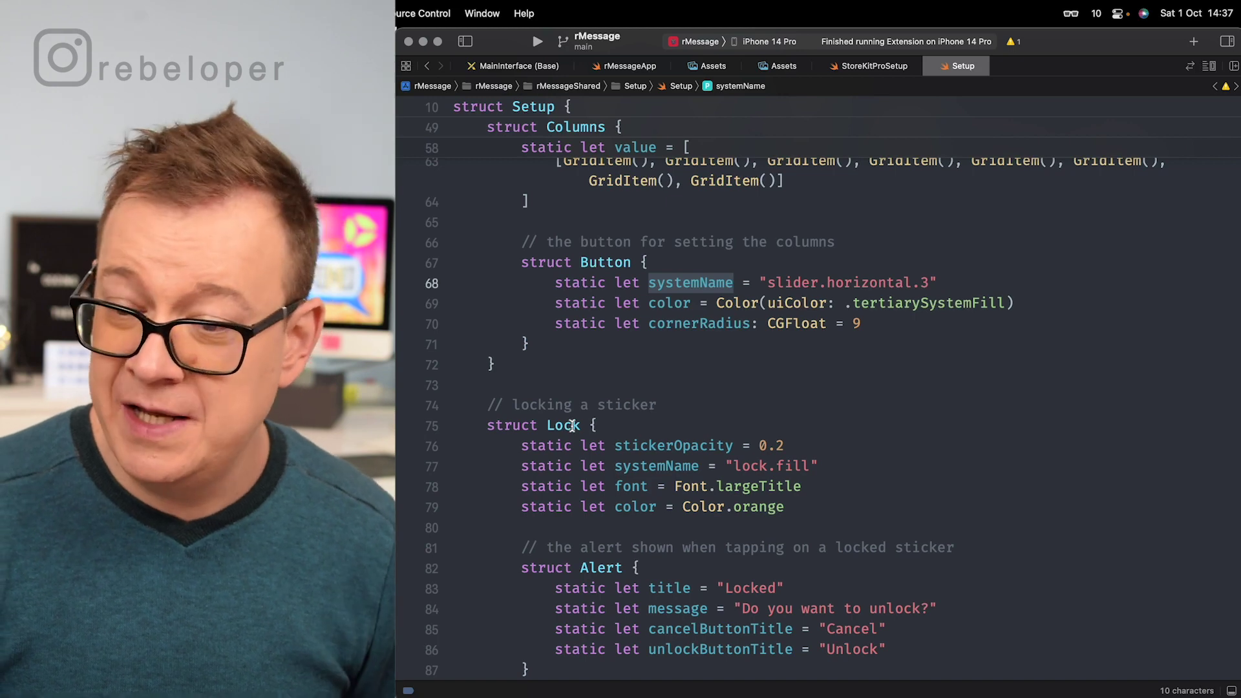
pyautogui.click(667, 445)
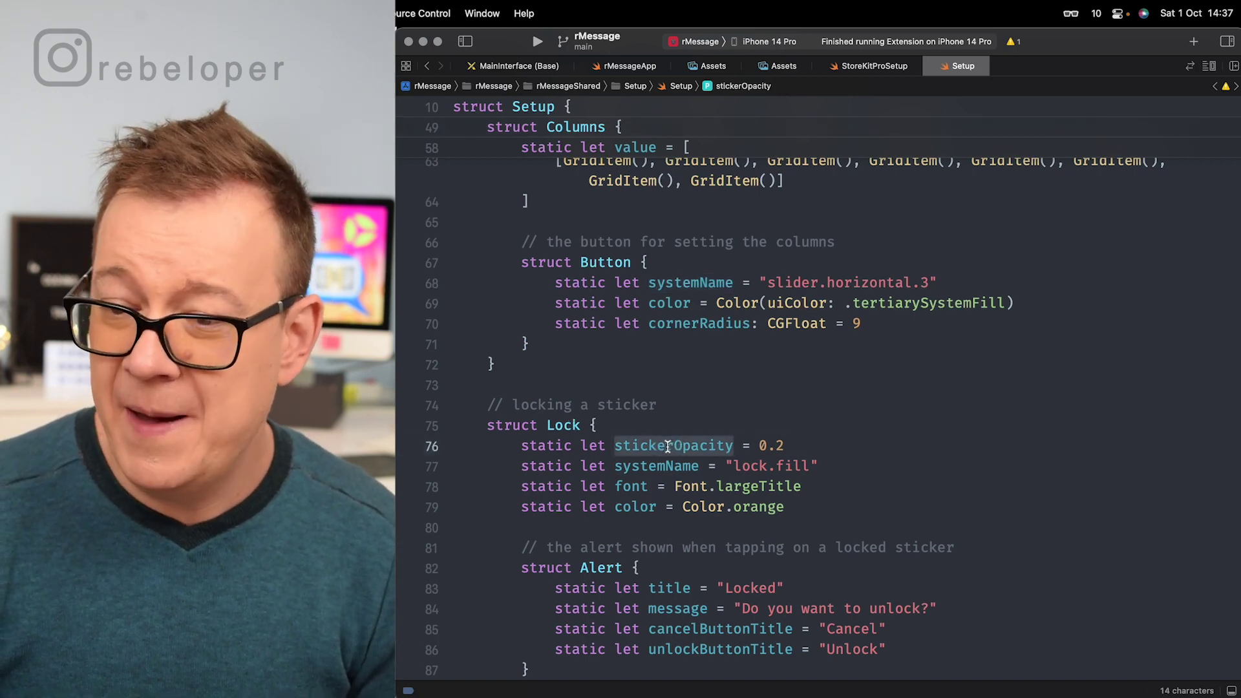
pyautogui.click(653, 466)
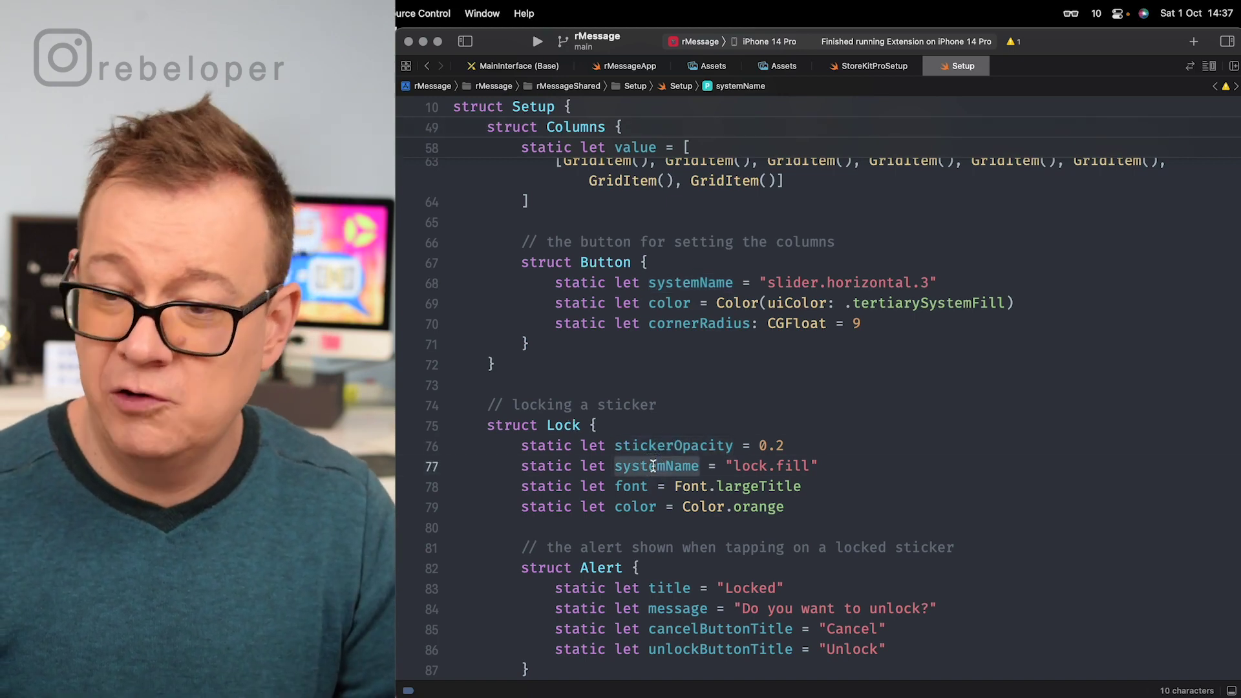
pyautogui.scroll(-3, 521, 496)
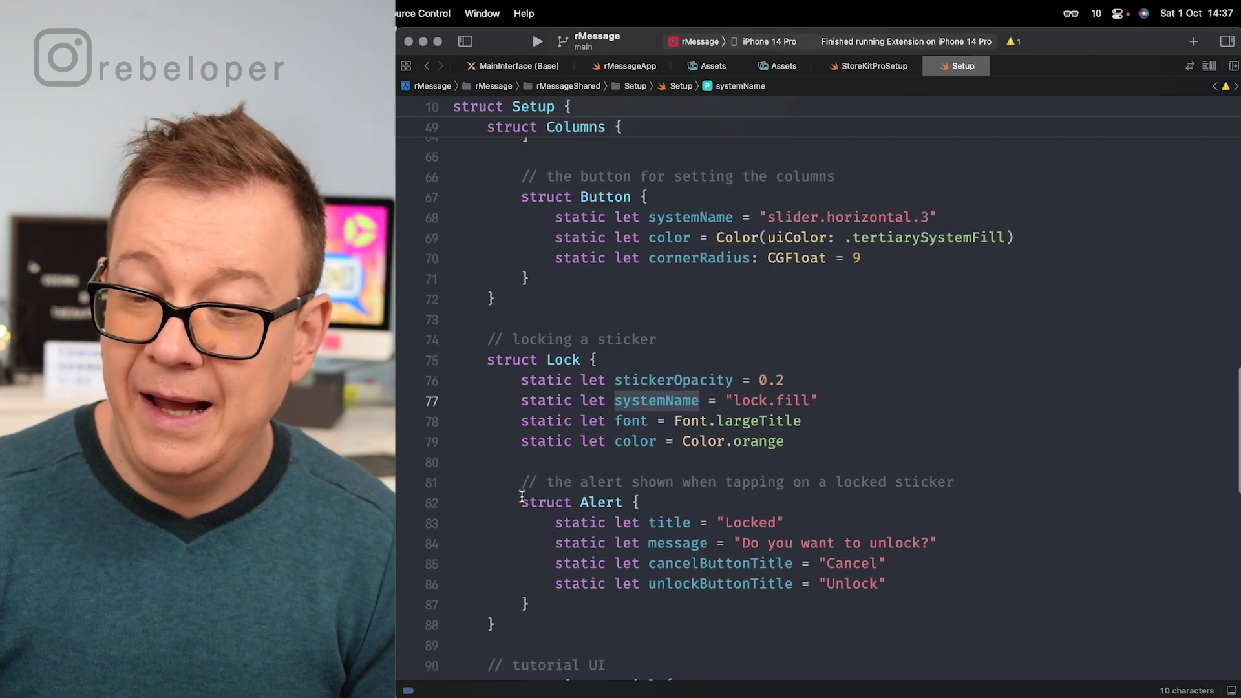
pyautogui.scroll(-2, 520, 496)
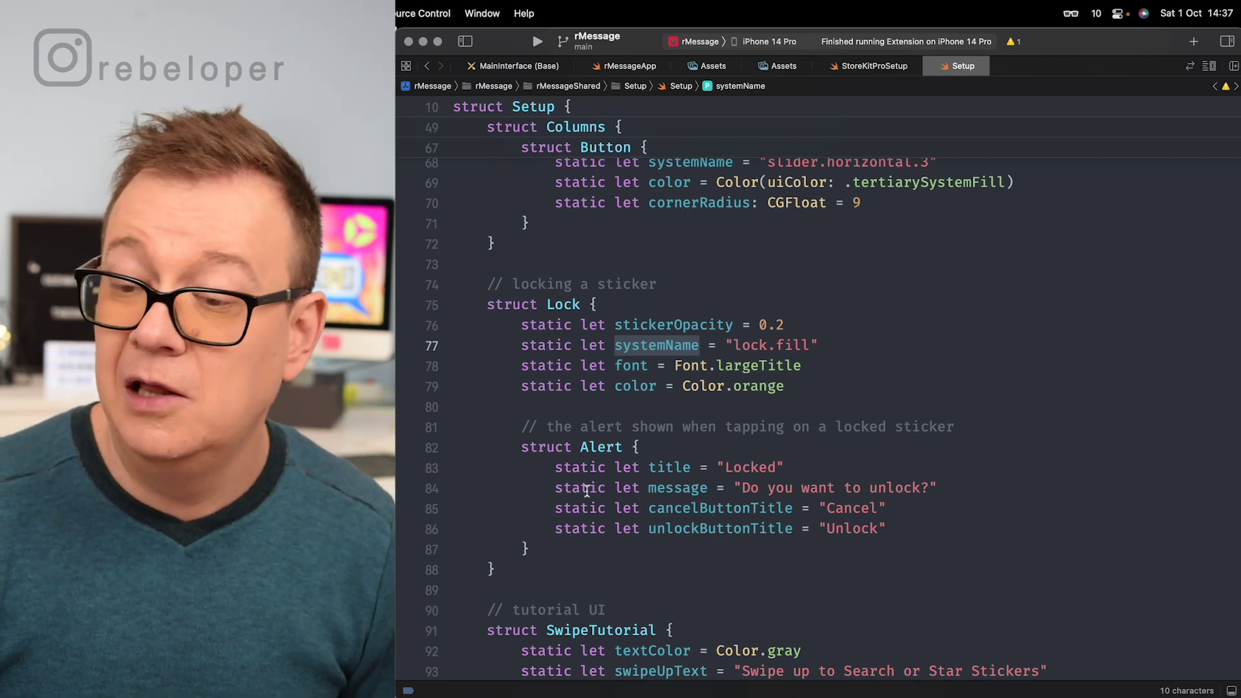
pyautogui.scroll(-5, 512, 423)
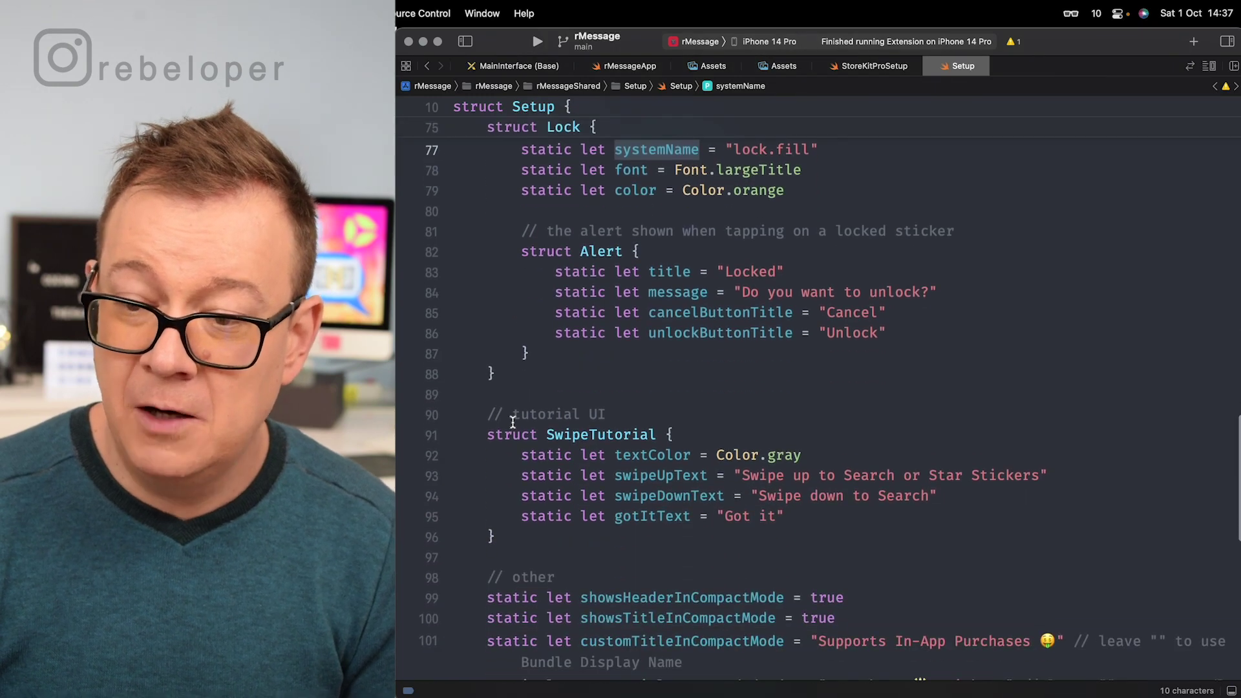
pyautogui.scroll(-3, 513, 423)
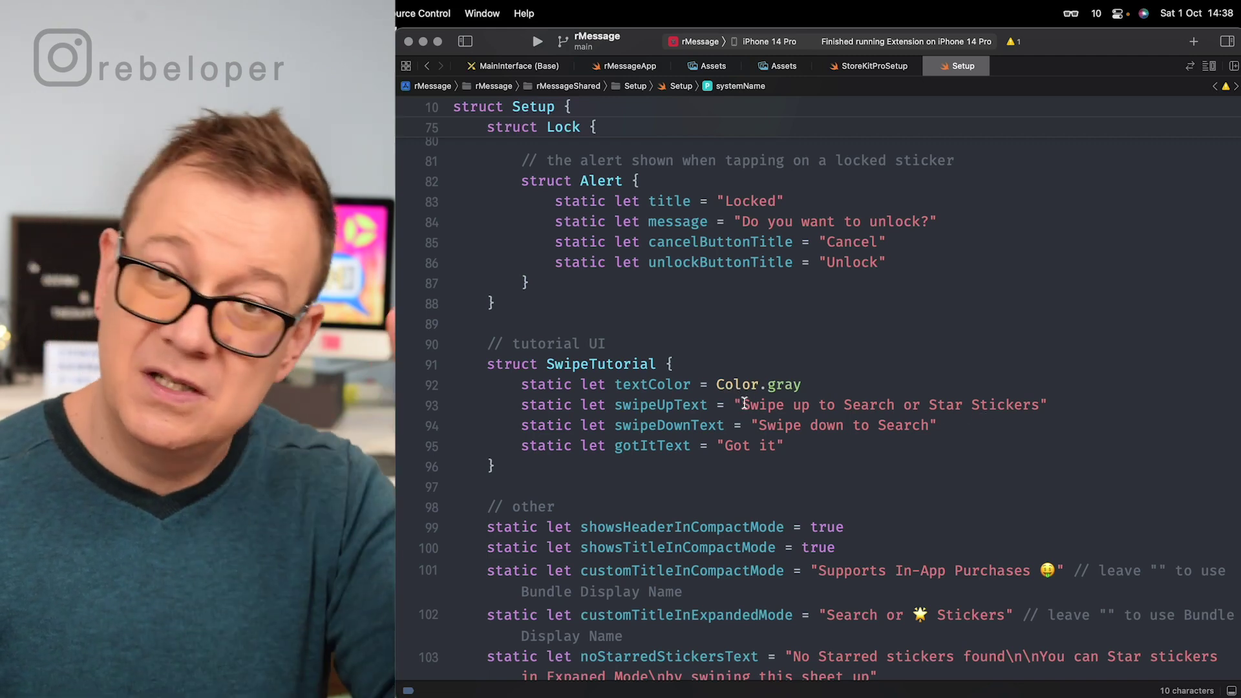
pyautogui.doubleClick(640, 446)
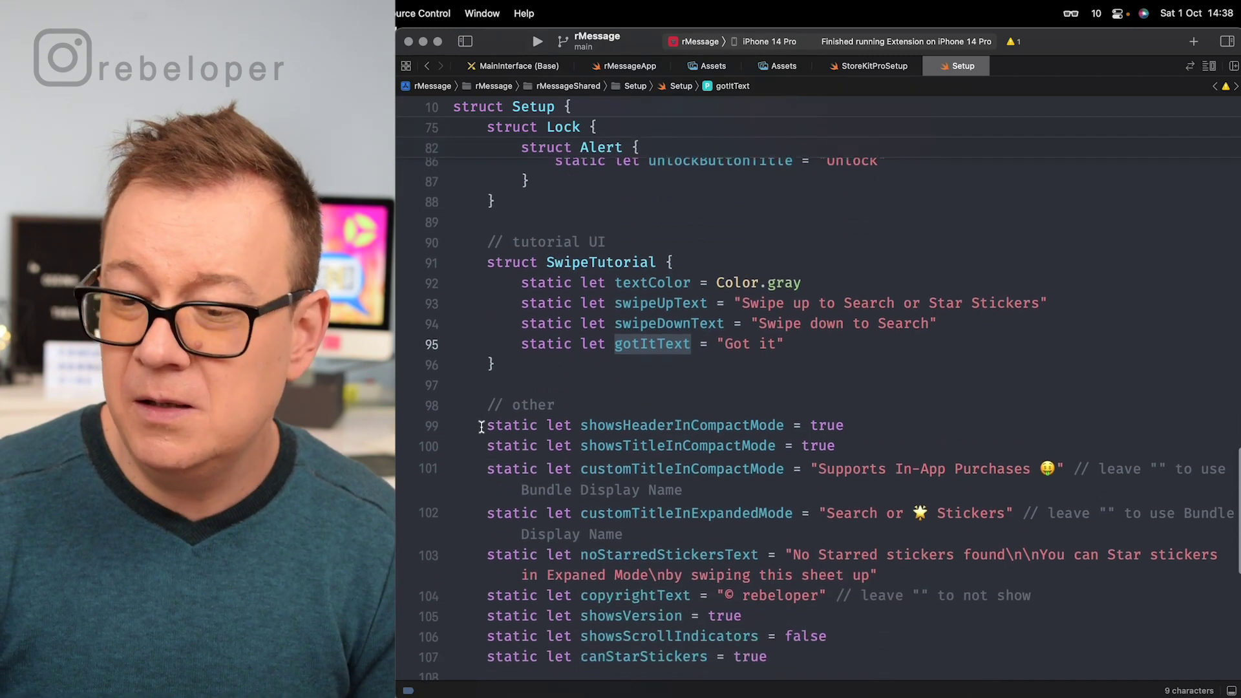
pyautogui.scroll(-2, 481, 426)
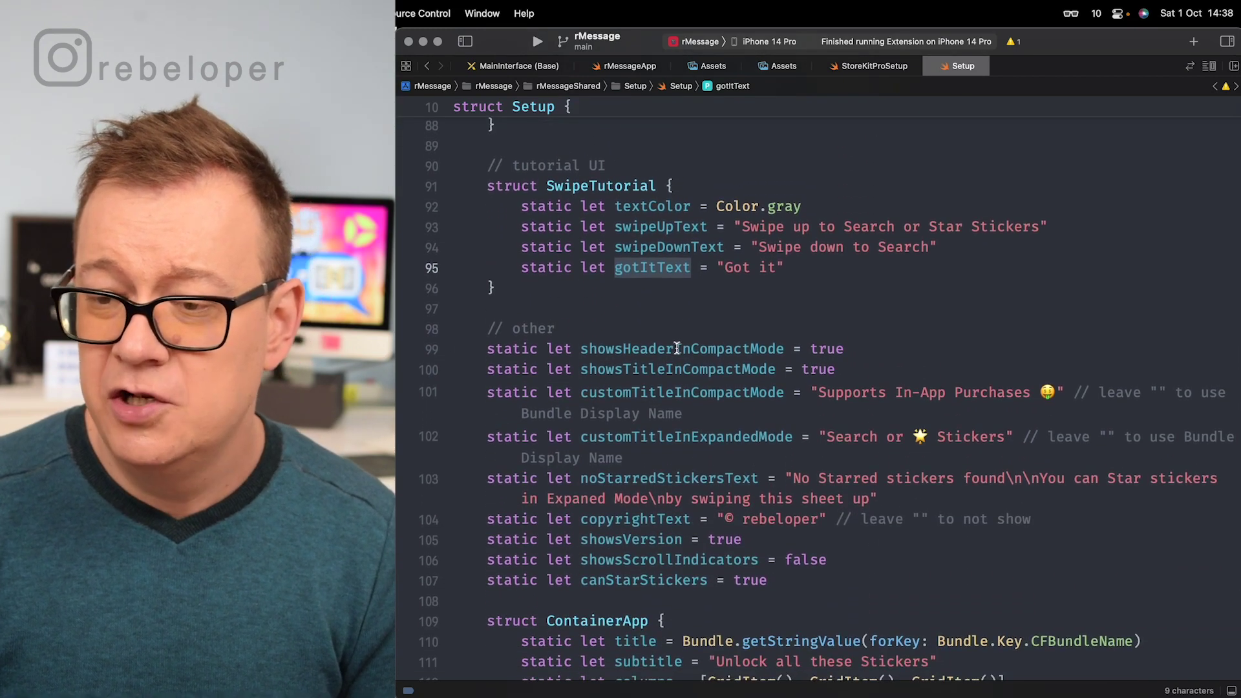
pyautogui.doubleClick(676, 347)
pyautogui.click(656, 369)
pyautogui.doubleClick(657, 369)
pyautogui.doubleClick(656, 392)
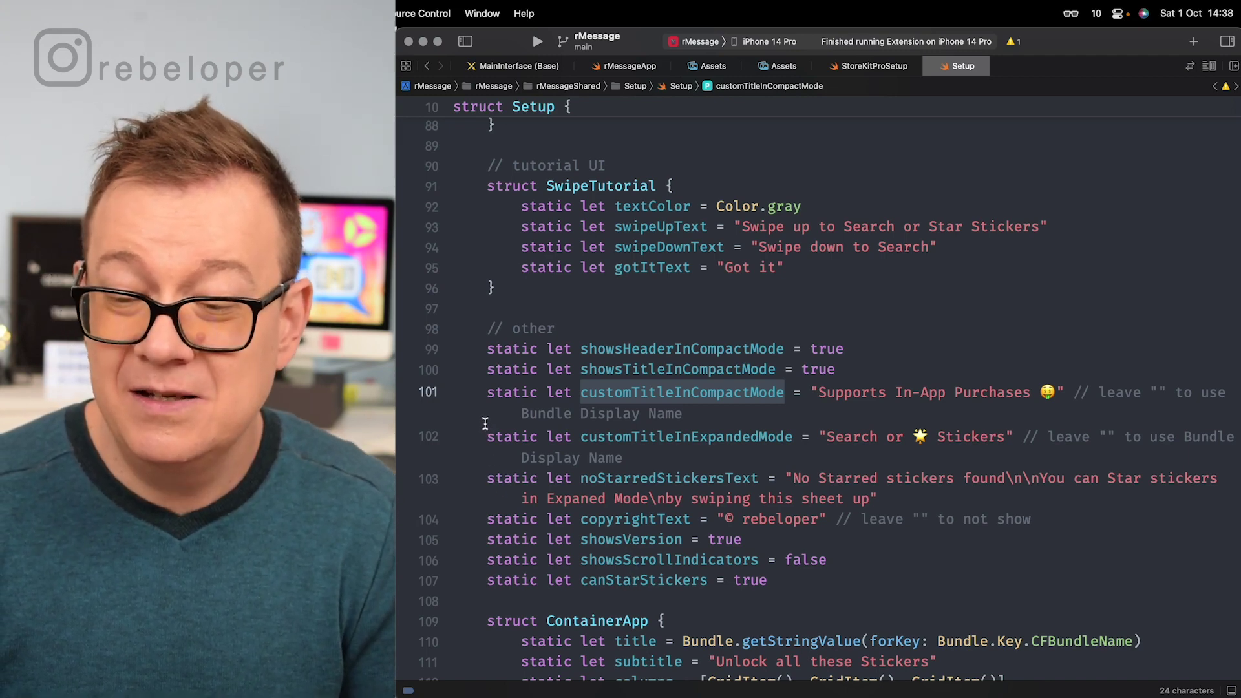
pyautogui.scroll(-2, 485, 424)
pyautogui.scroll(-4, 485, 423)
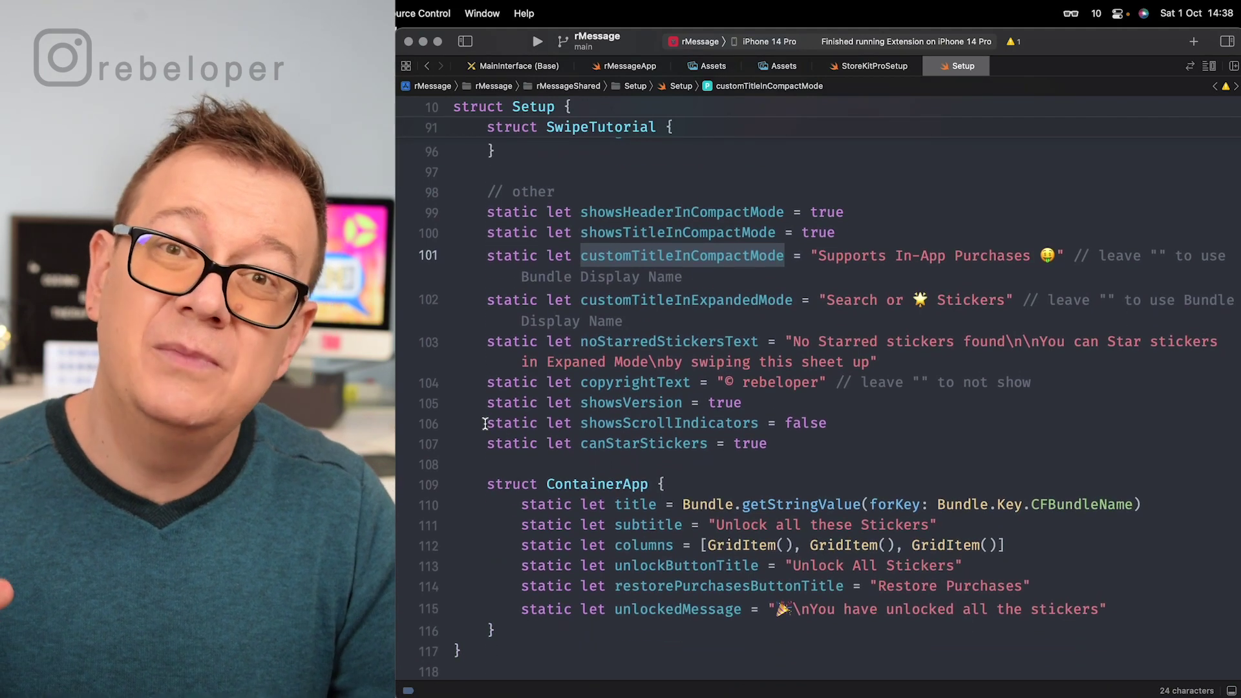
pyautogui.scroll(-1, 485, 424)
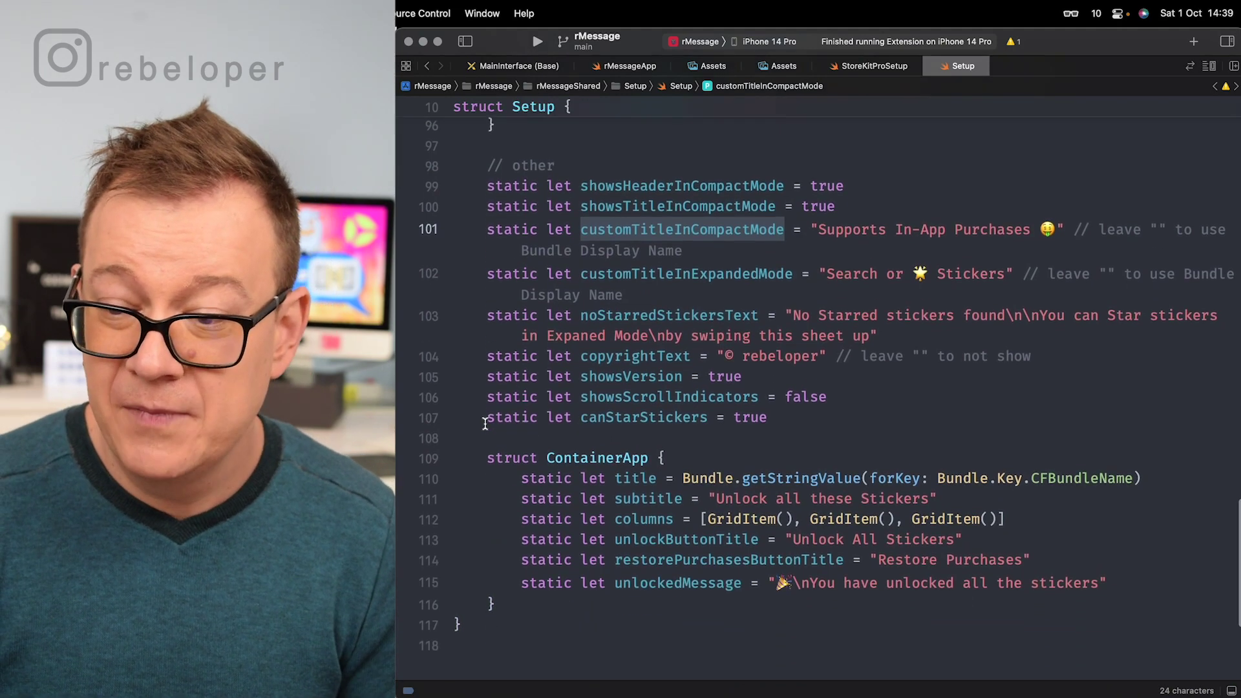
pyautogui.scroll(-2, 485, 424)
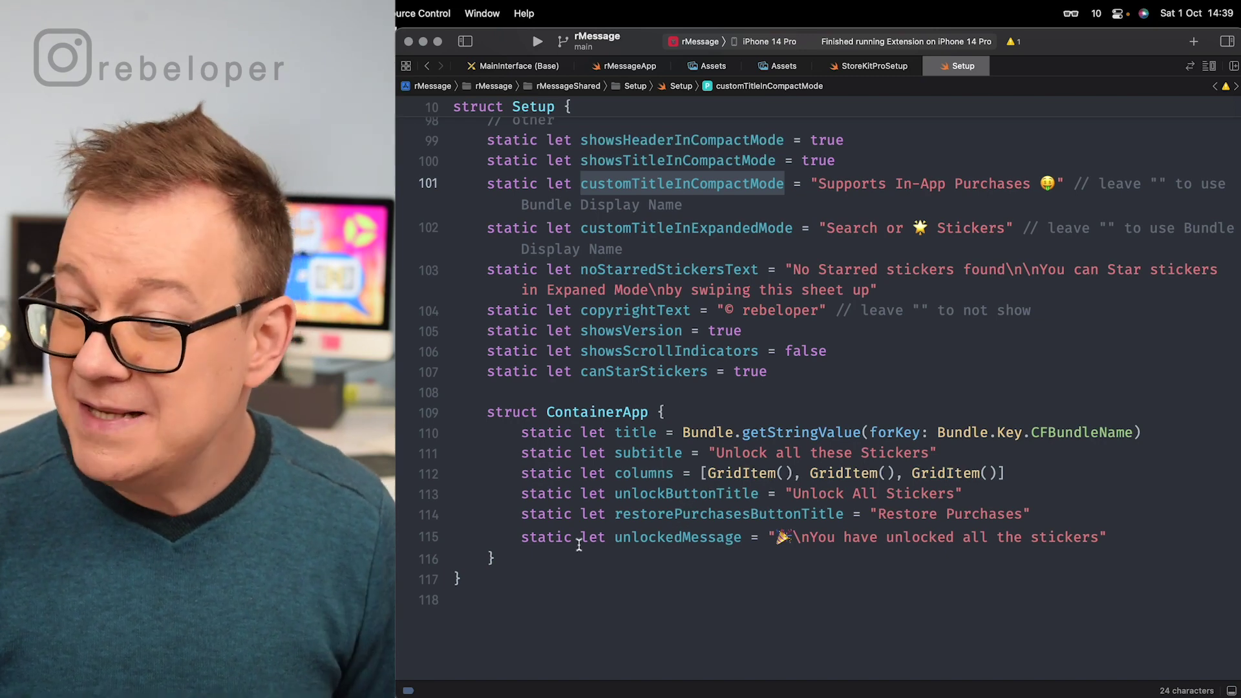
pyautogui.scroll(3, 579, 544)
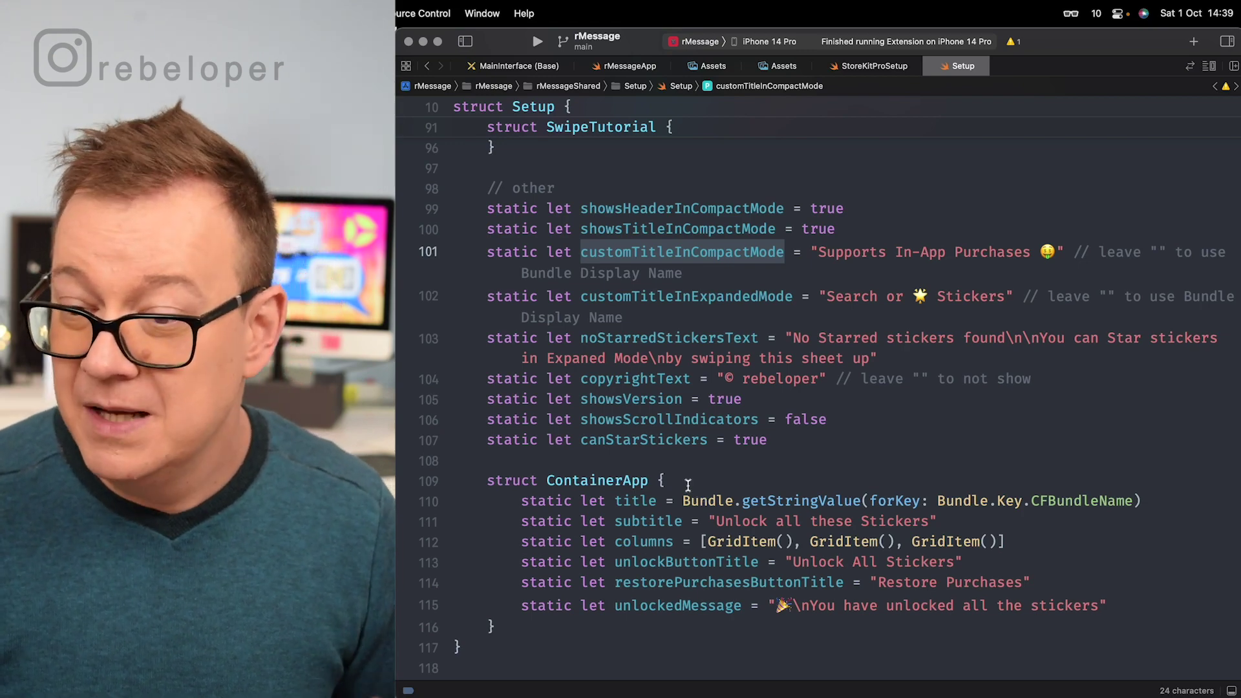
pyautogui.scroll(1, 691, 504)
pyautogui.scroll(5, 684, 484)
pyautogui.scroll(5, 684, 484)
pyautogui.scroll(8, 684, 484)
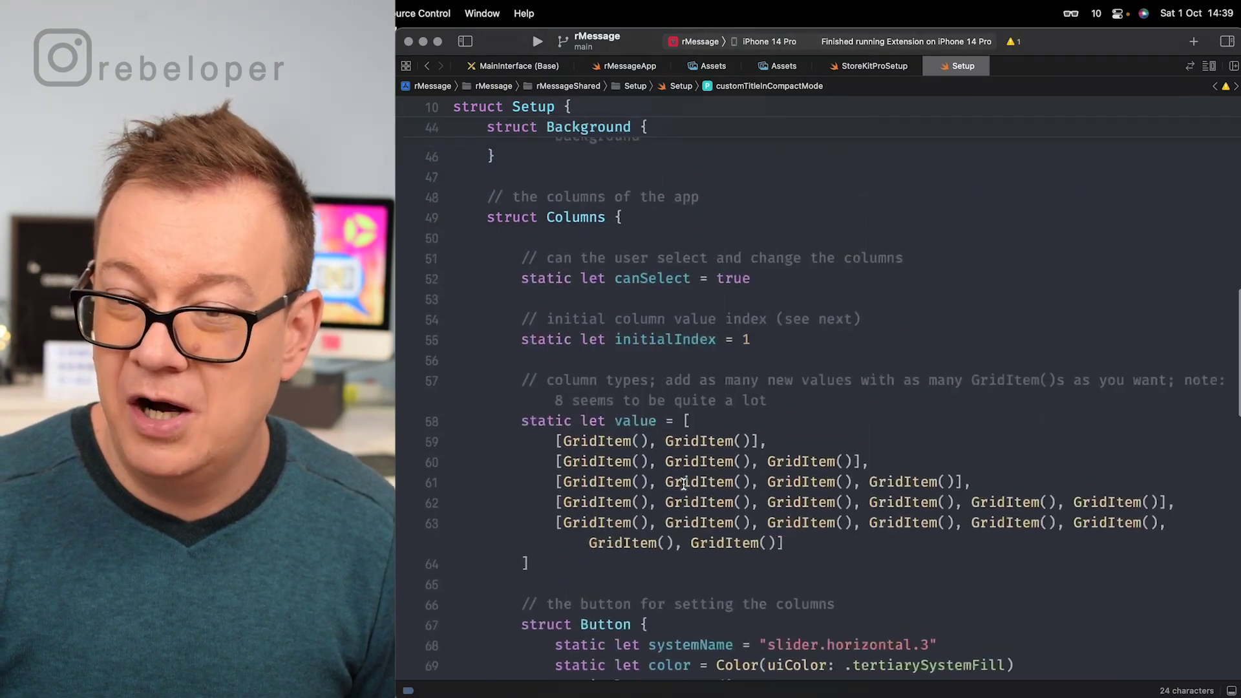
pyautogui.scroll(7, 684, 484)
pyautogui.scroll(5, 684, 484)
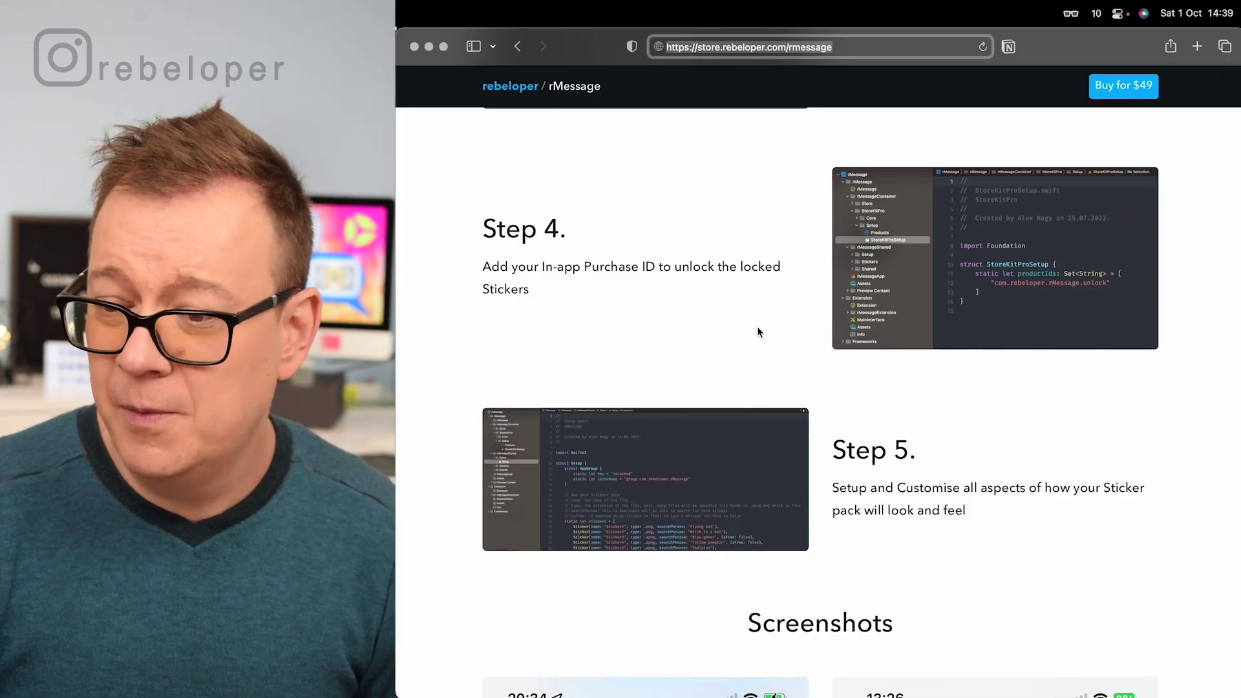
pyautogui.scroll(-2, 759, 331)
pyautogui.scroll(-10, 766, 327)
pyautogui.scroll(-10, 810, 286)
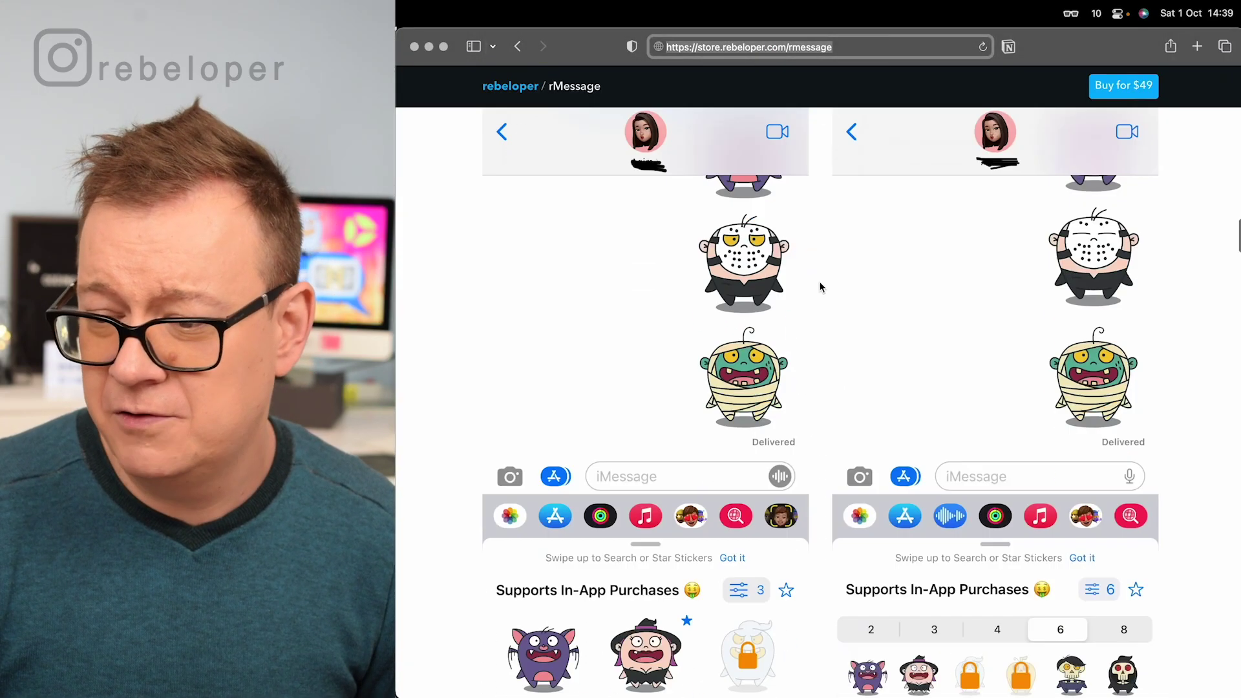
pyautogui.scroll(-5, 820, 287)
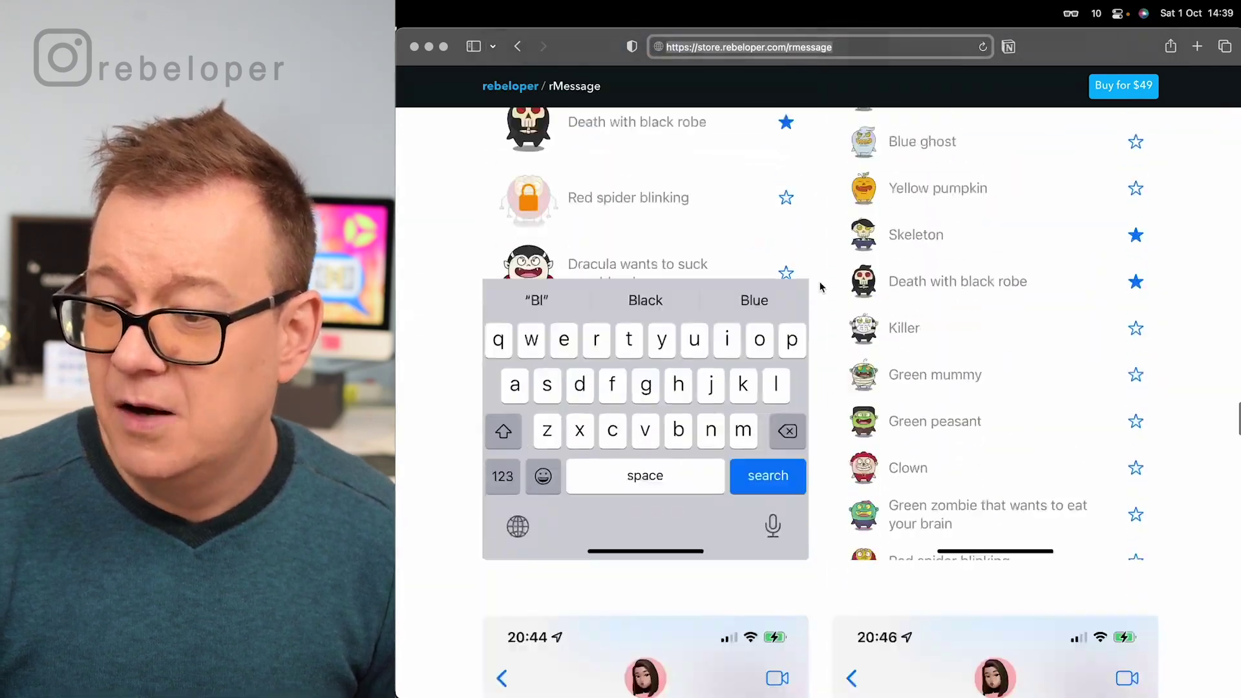
pyautogui.scroll(-3, 819, 287)
pyautogui.scroll(-5, 820, 286)
pyautogui.scroll(-5, 819, 287)
pyautogui.scroll(-5, 819, 287)
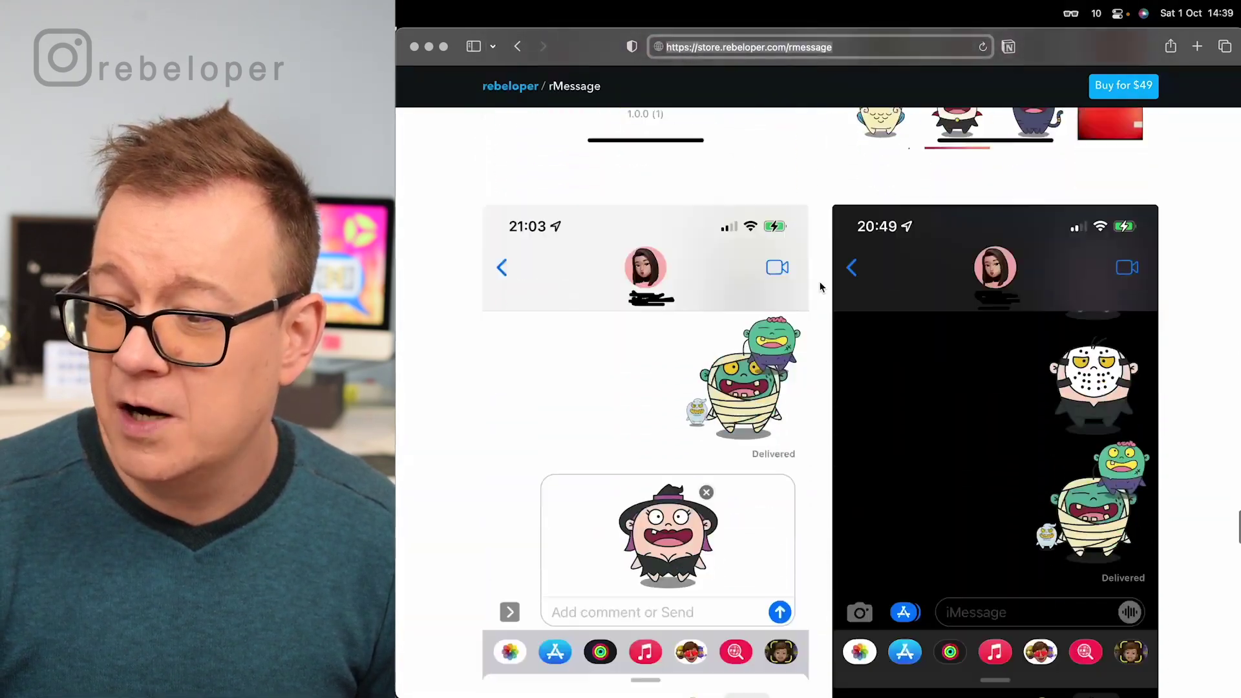
pyautogui.scroll(-5, 818, 288)
pyautogui.scroll(-3, 818, 287)
pyautogui.scroll(-5, 819, 288)
pyautogui.scroll(-5, 820, 288)
pyautogui.scroll(-3, 820, 287)
pyautogui.scroll(-2, 820, 288)
pyautogui.scroll(-1, 820, 288)
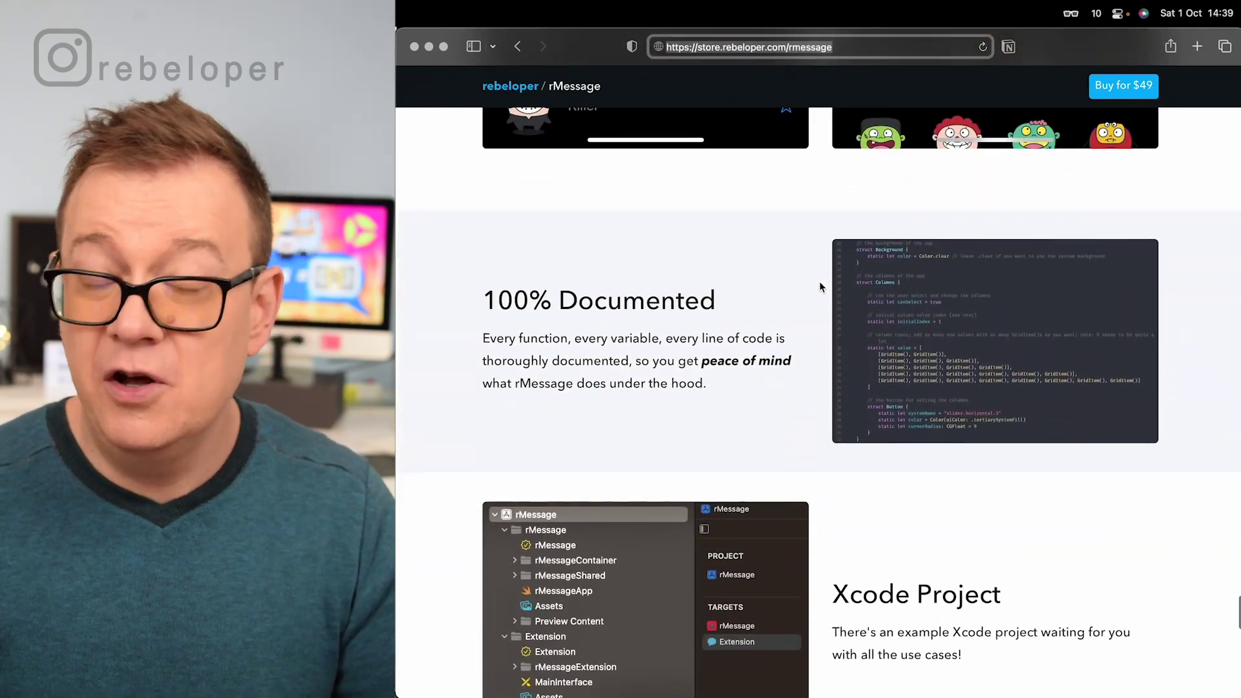
pyautogui.scroll(-3, 819, 288)
pyautogui.scroll(-5, 819, 288)
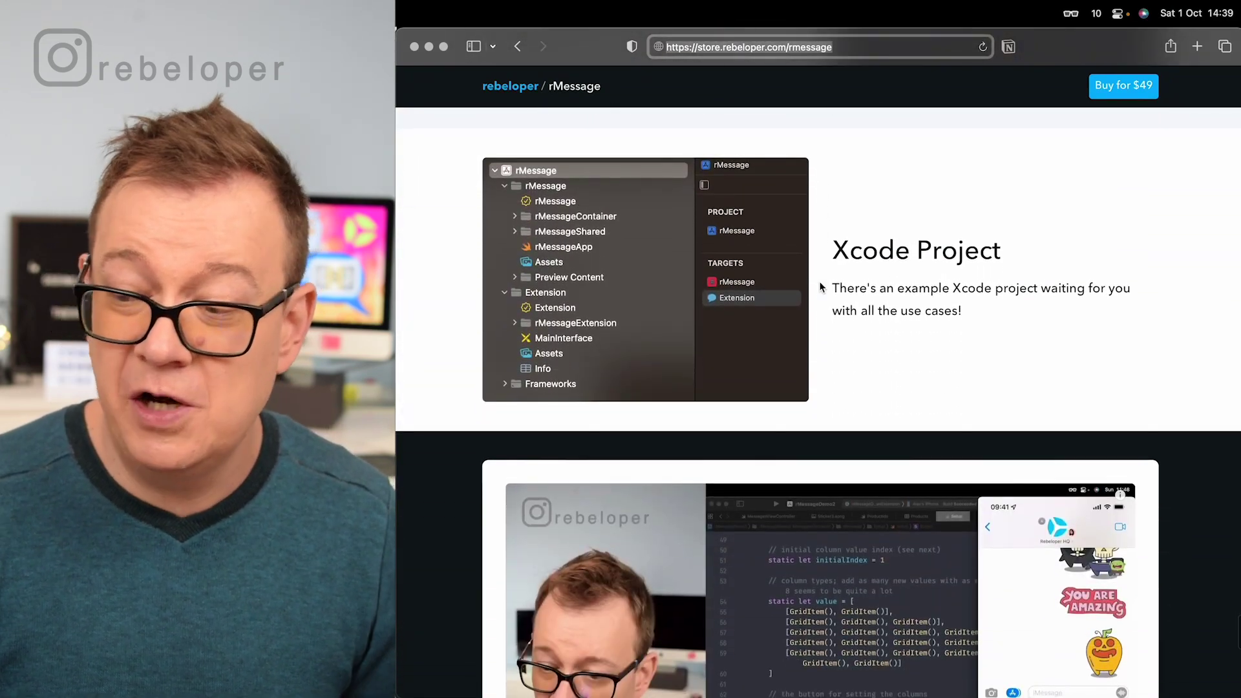
pyautogui.scroll(-1, 818, 287)
pyautogui.scroll(-3, 819, 287)
pyautogui.scroll(-5, 819, 287)
pyautogui.scroll(-1, 820, 287)
pyautogui.scroll(-3, 820, 285)
pyautogui.scroll(-1, 634, 260)
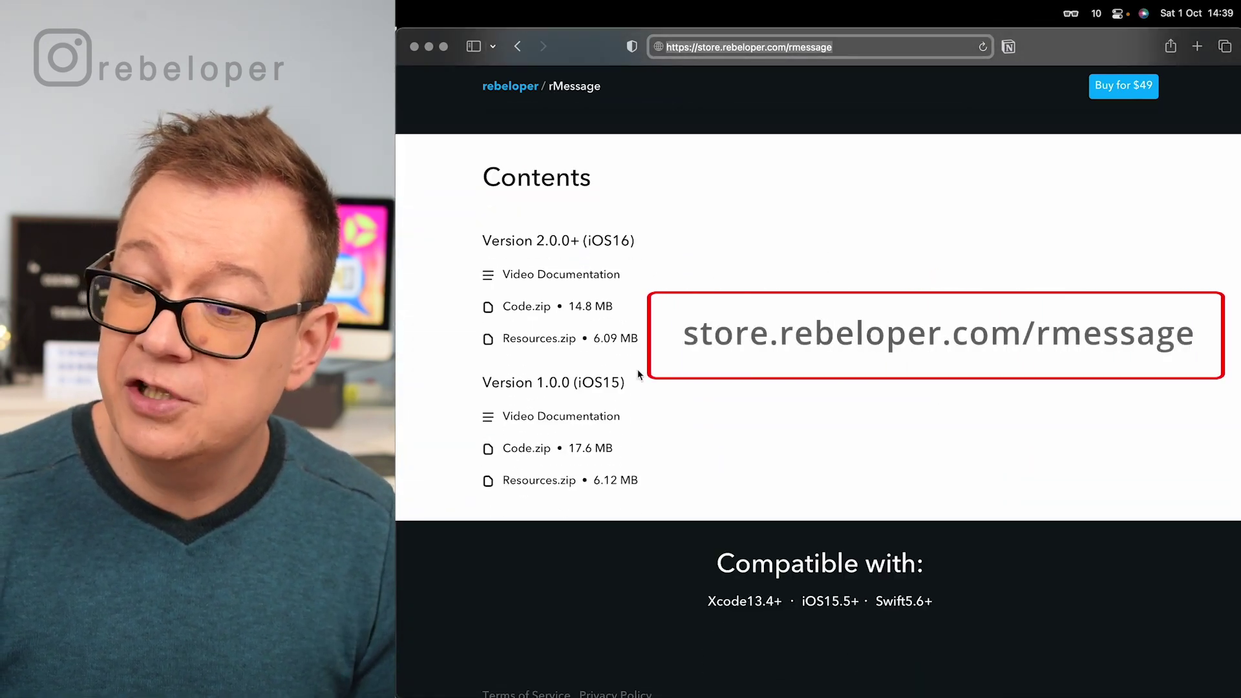